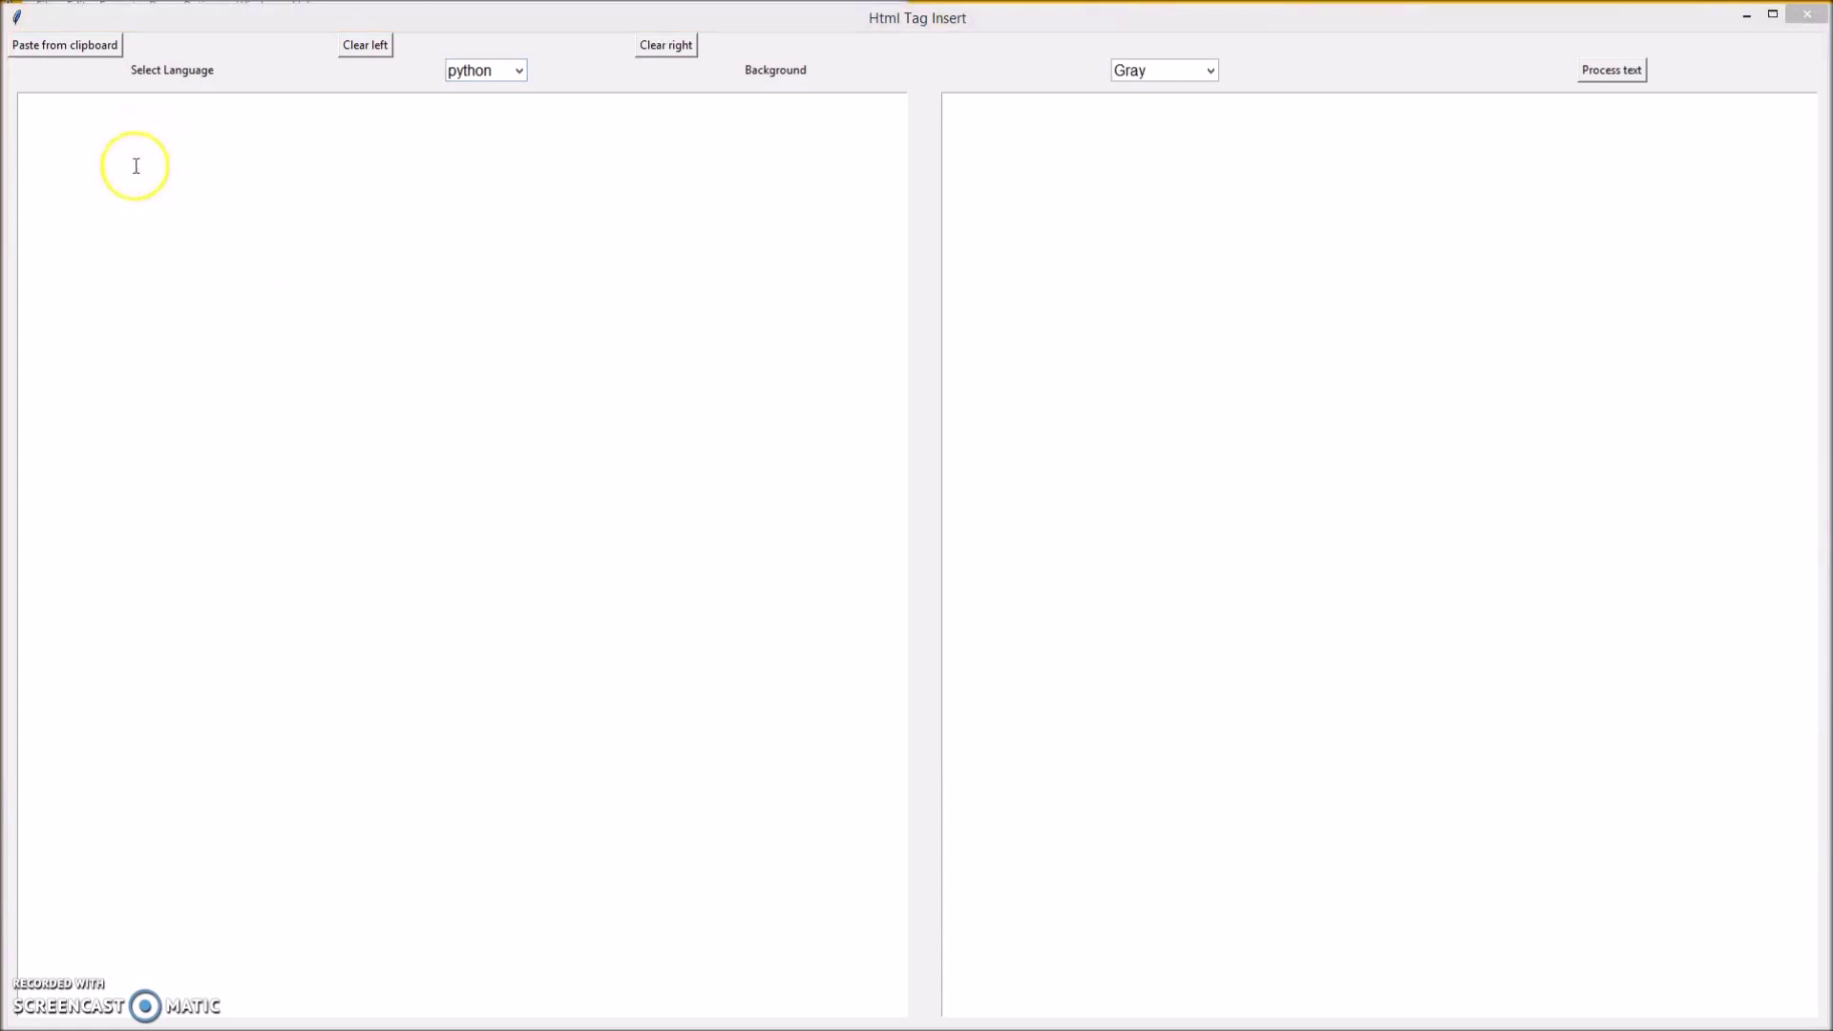
Paste the Python tkinter code into the left pane, keeping language python and background Gray.
{"action": "left_click", "coordinate": [73, 47]}
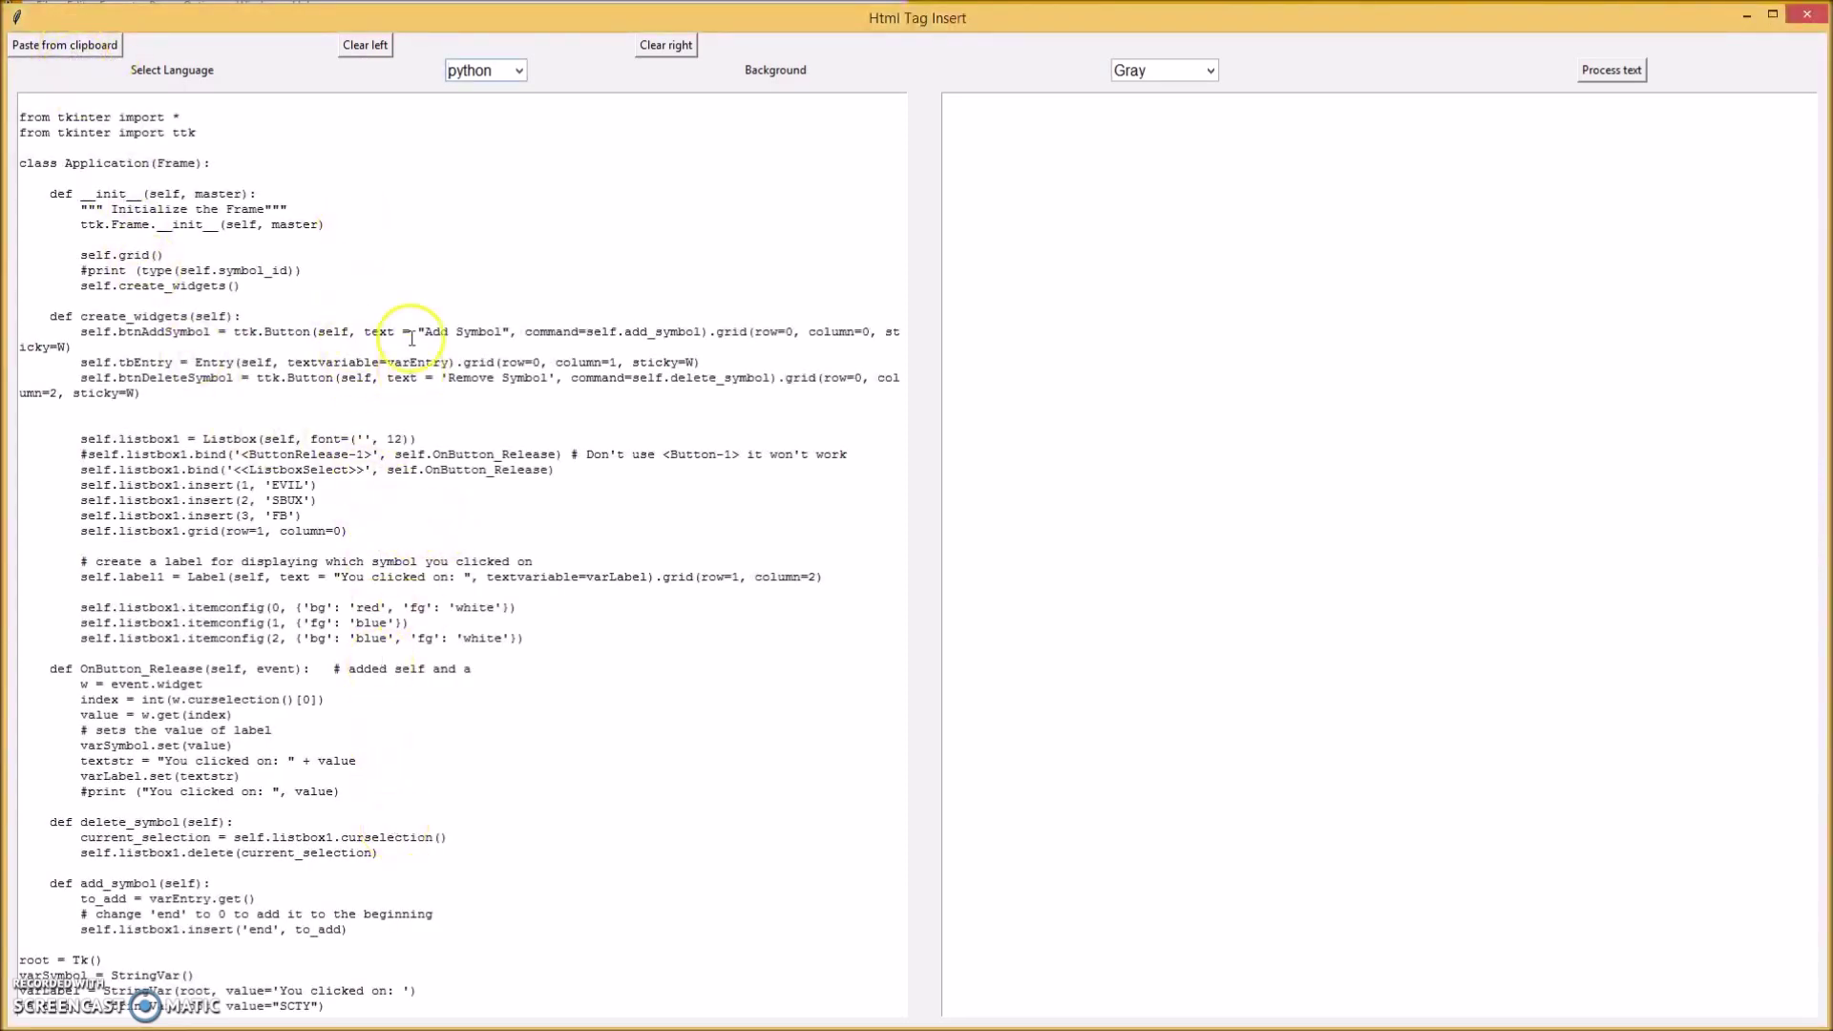
{"action": "left_click", "coordinate": [520, 70]}
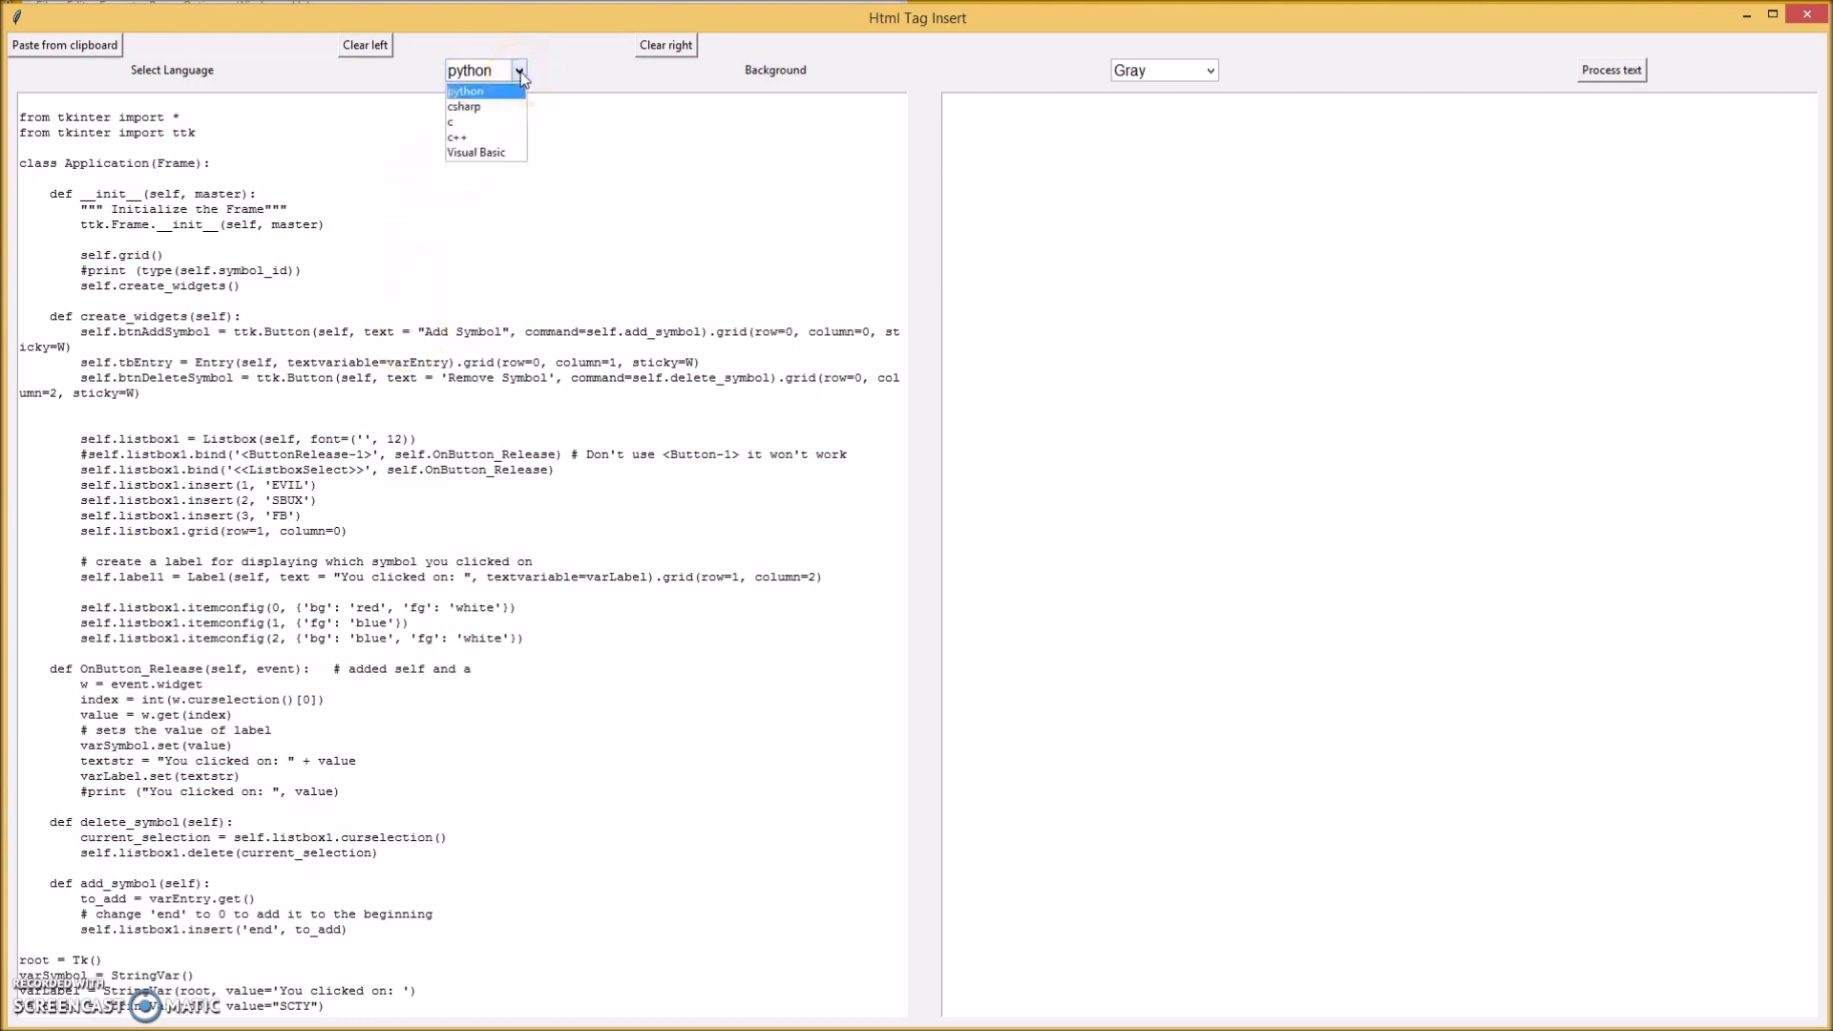
{"action": "left_click", "coordinate": [491, 115]}
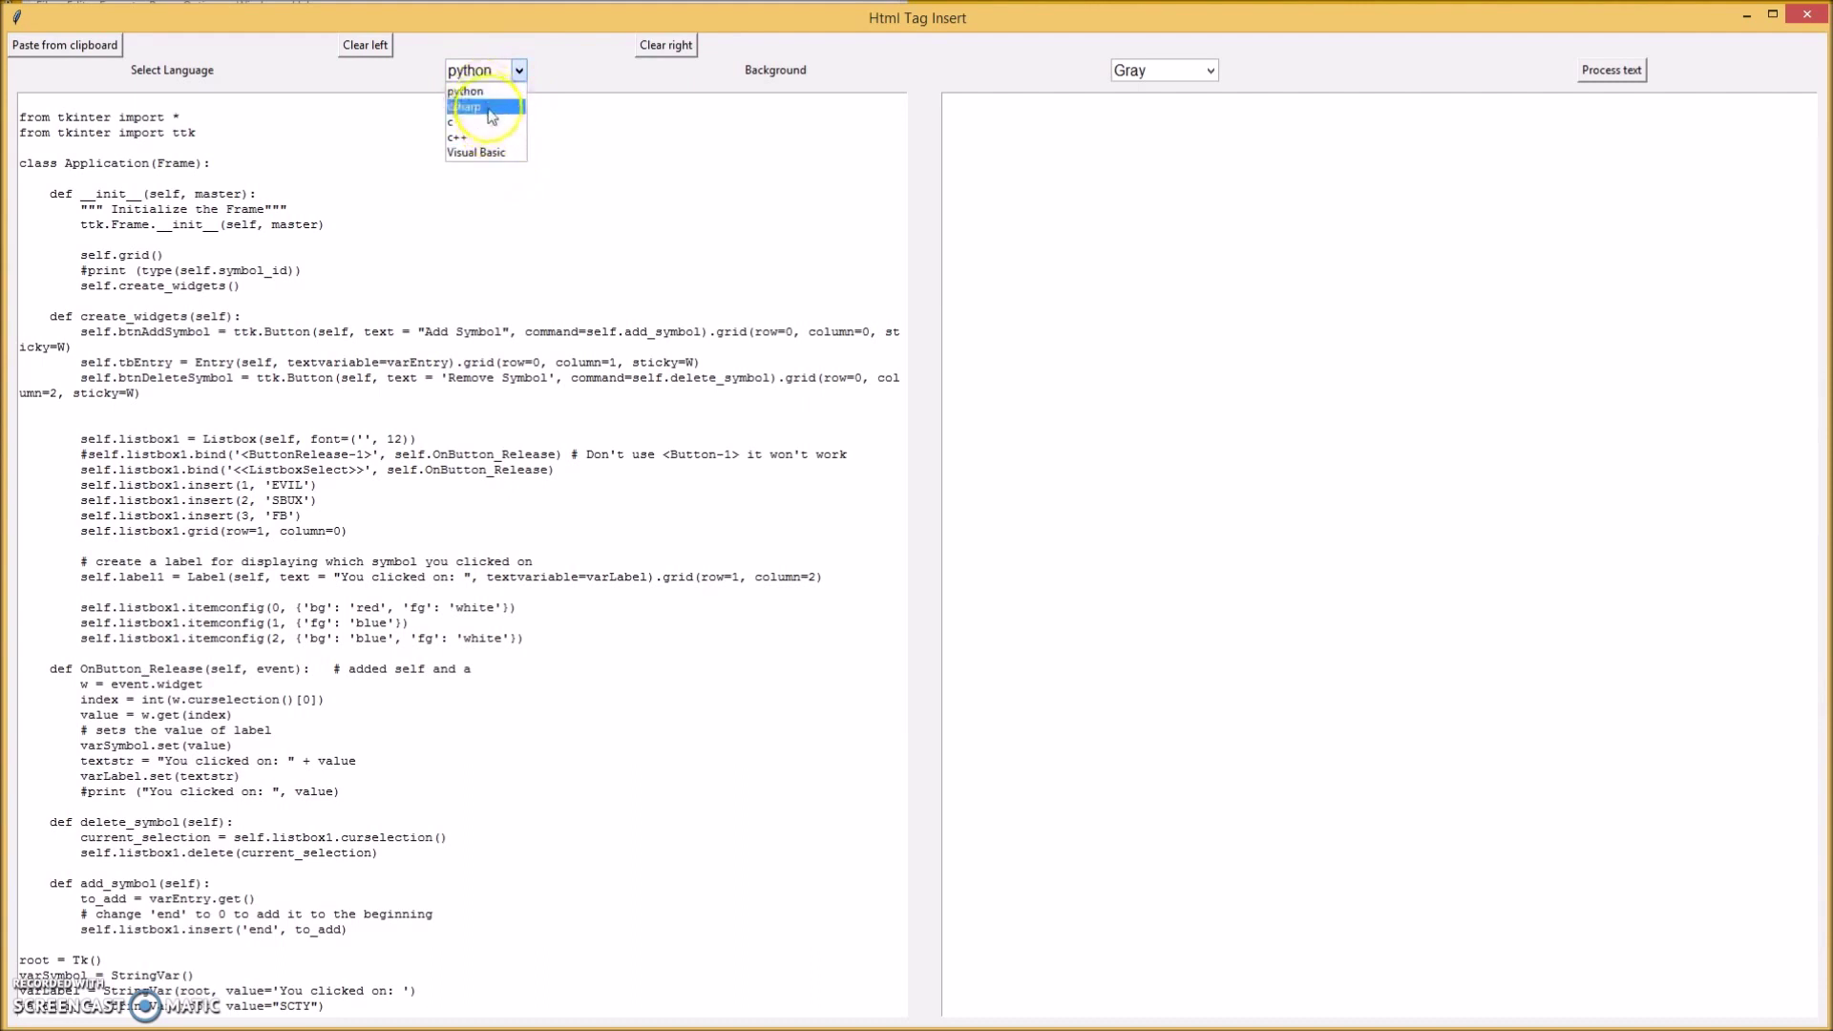
{"action": "left_click", "coordinate": [517, 71]}
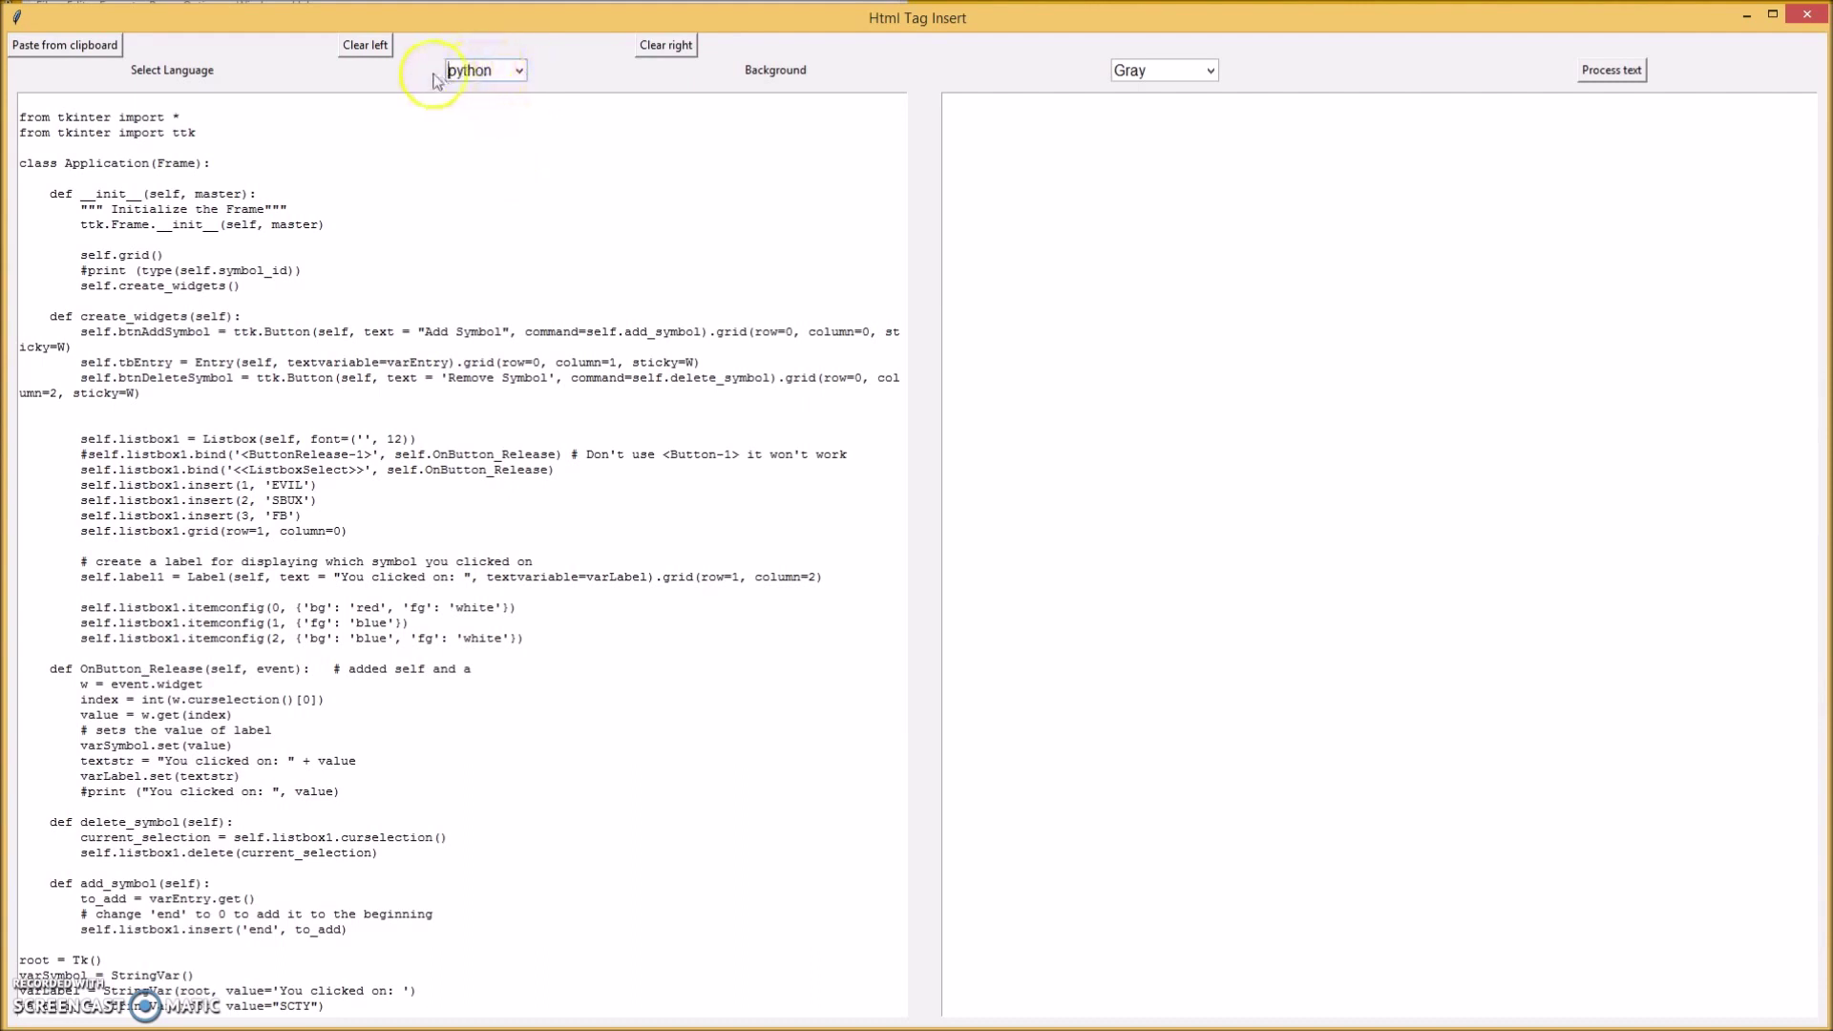
{"action": "left_click", "coordinate": [1211, 71]}
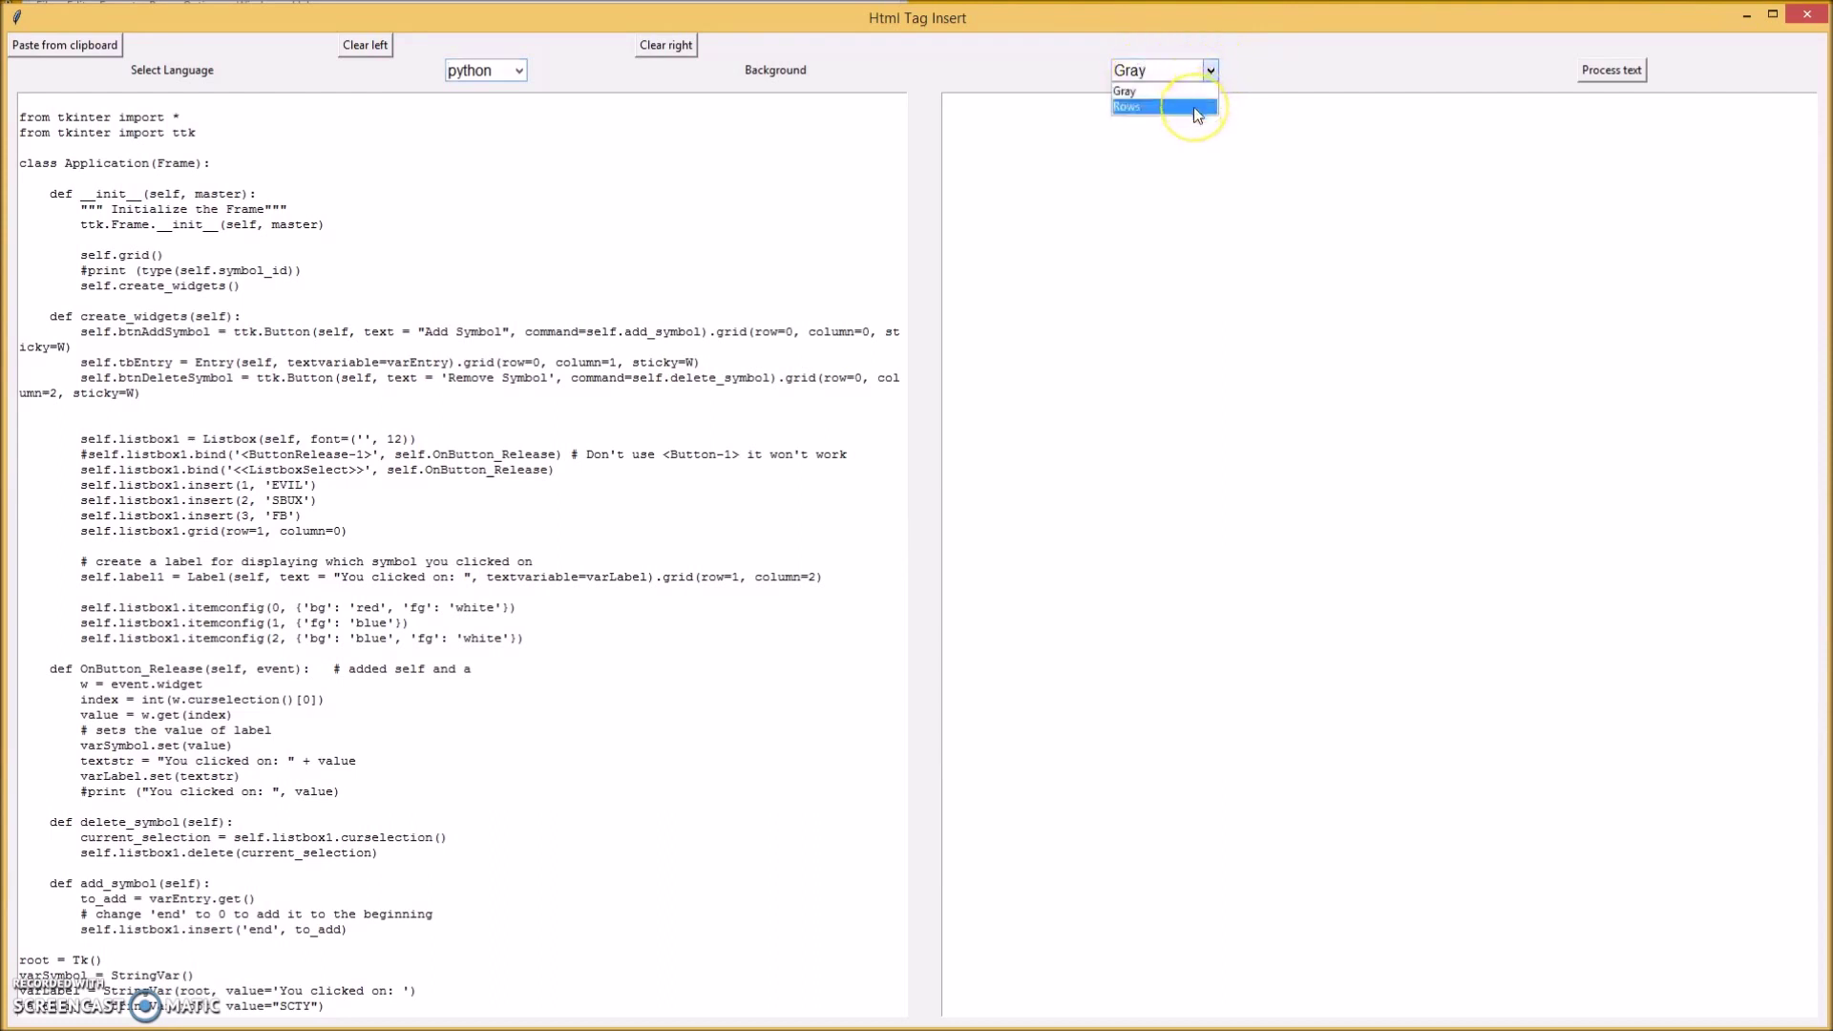
{"action": "left_click", "coordinate": [1211, 72]}
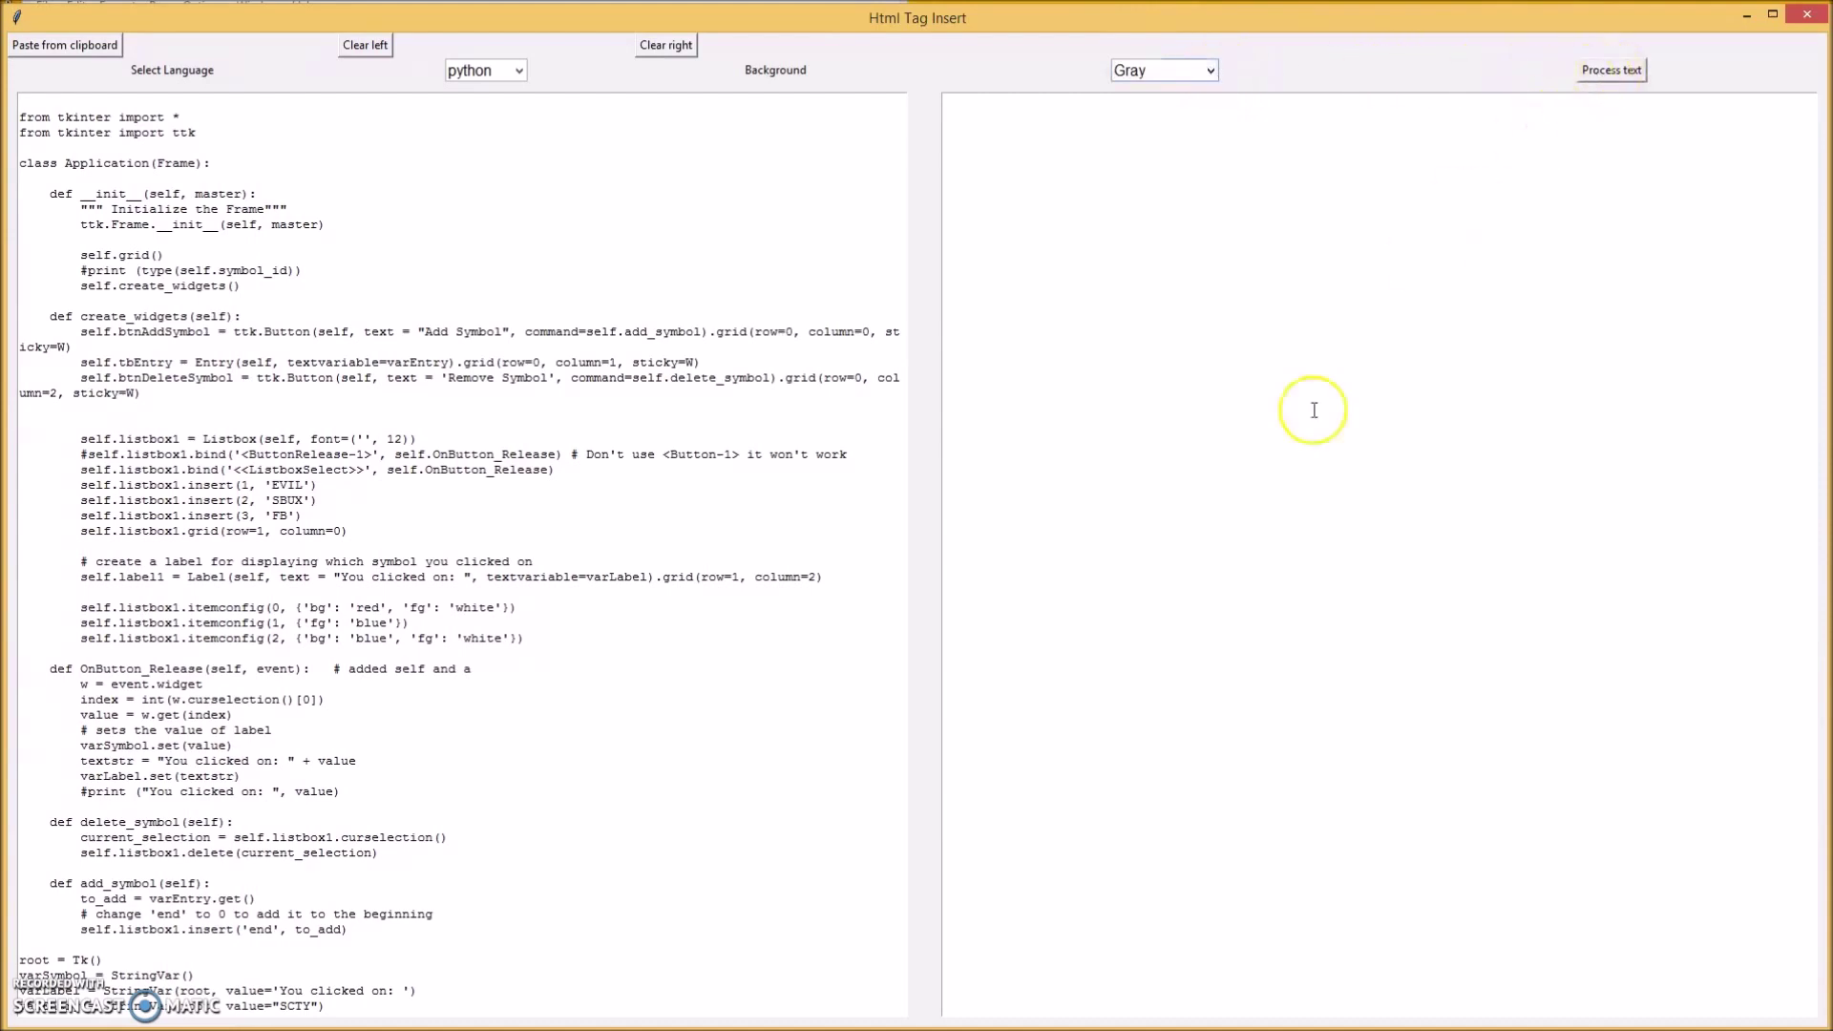
Convert the code to colour-styled HTML, select all of the output, and close the converter.
{"action": "left_click", "coordinate": [1612, 69]}
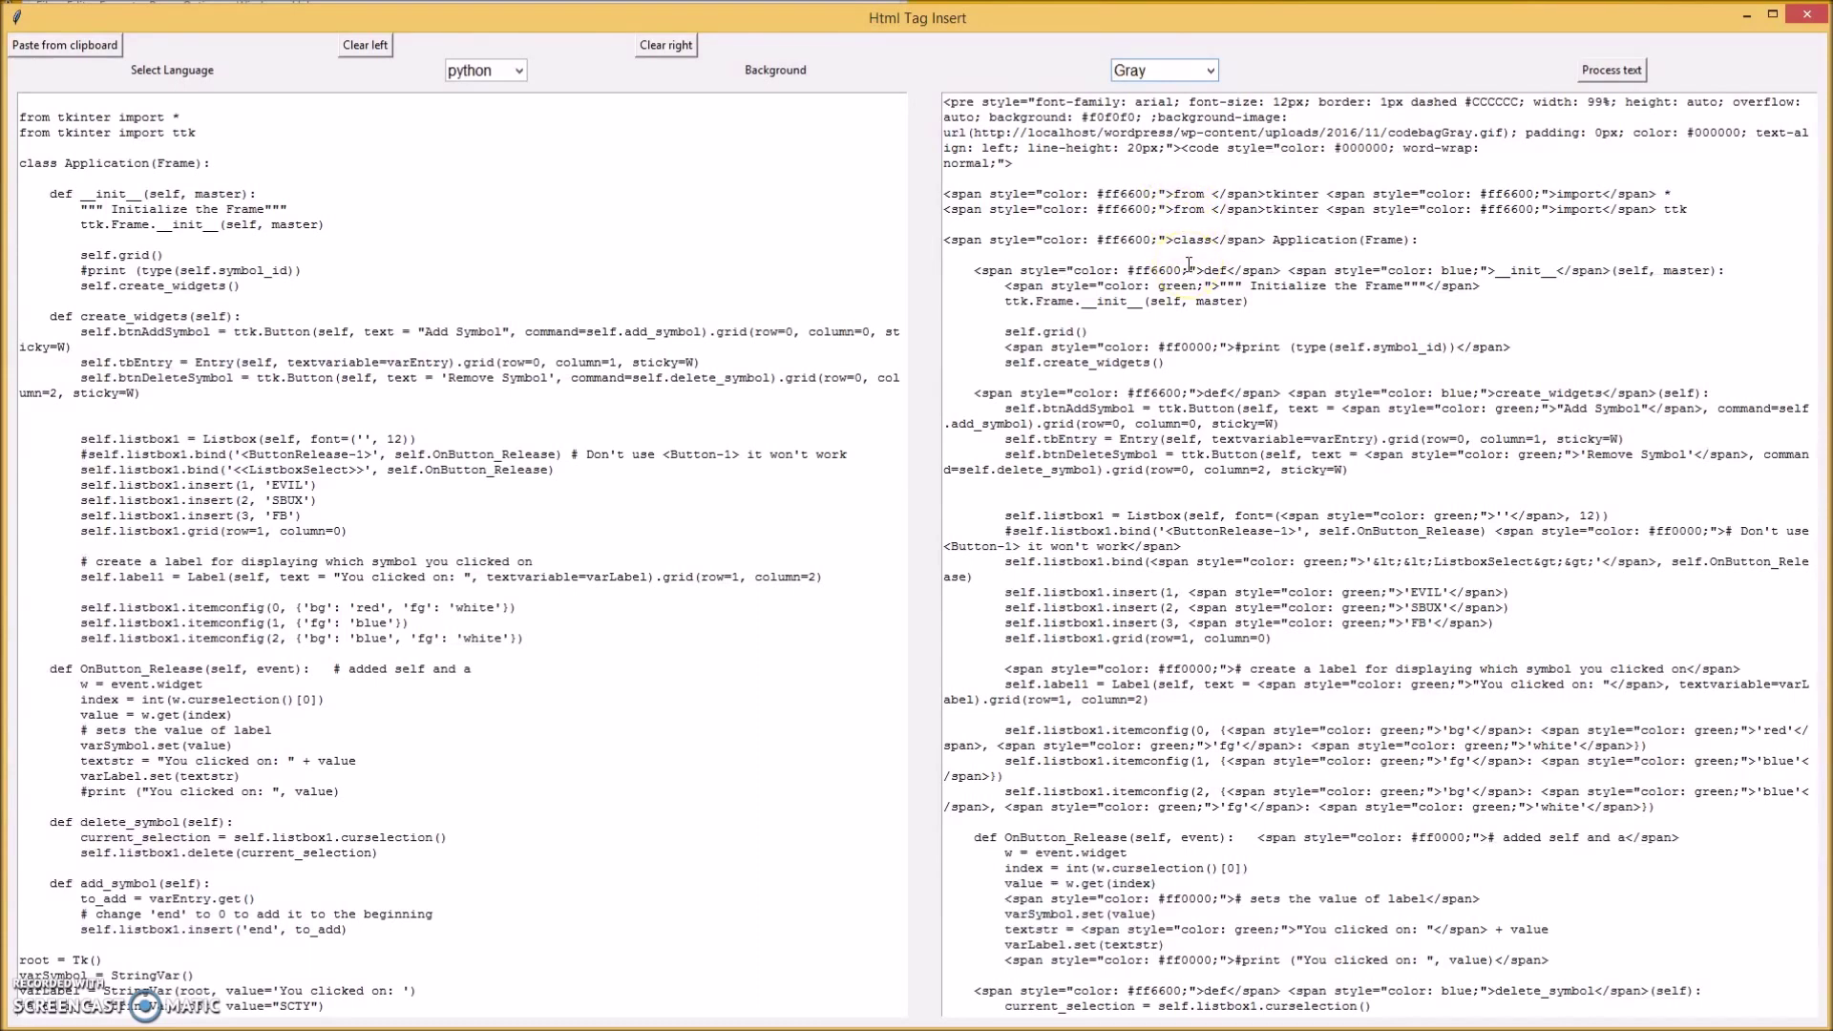
{"action": "left_click", "coordinate": [1184, 248]}
{"action": "left_click", "coordinate": [1134, 133]}
{"action": "key", "text": "ctrl+a"}
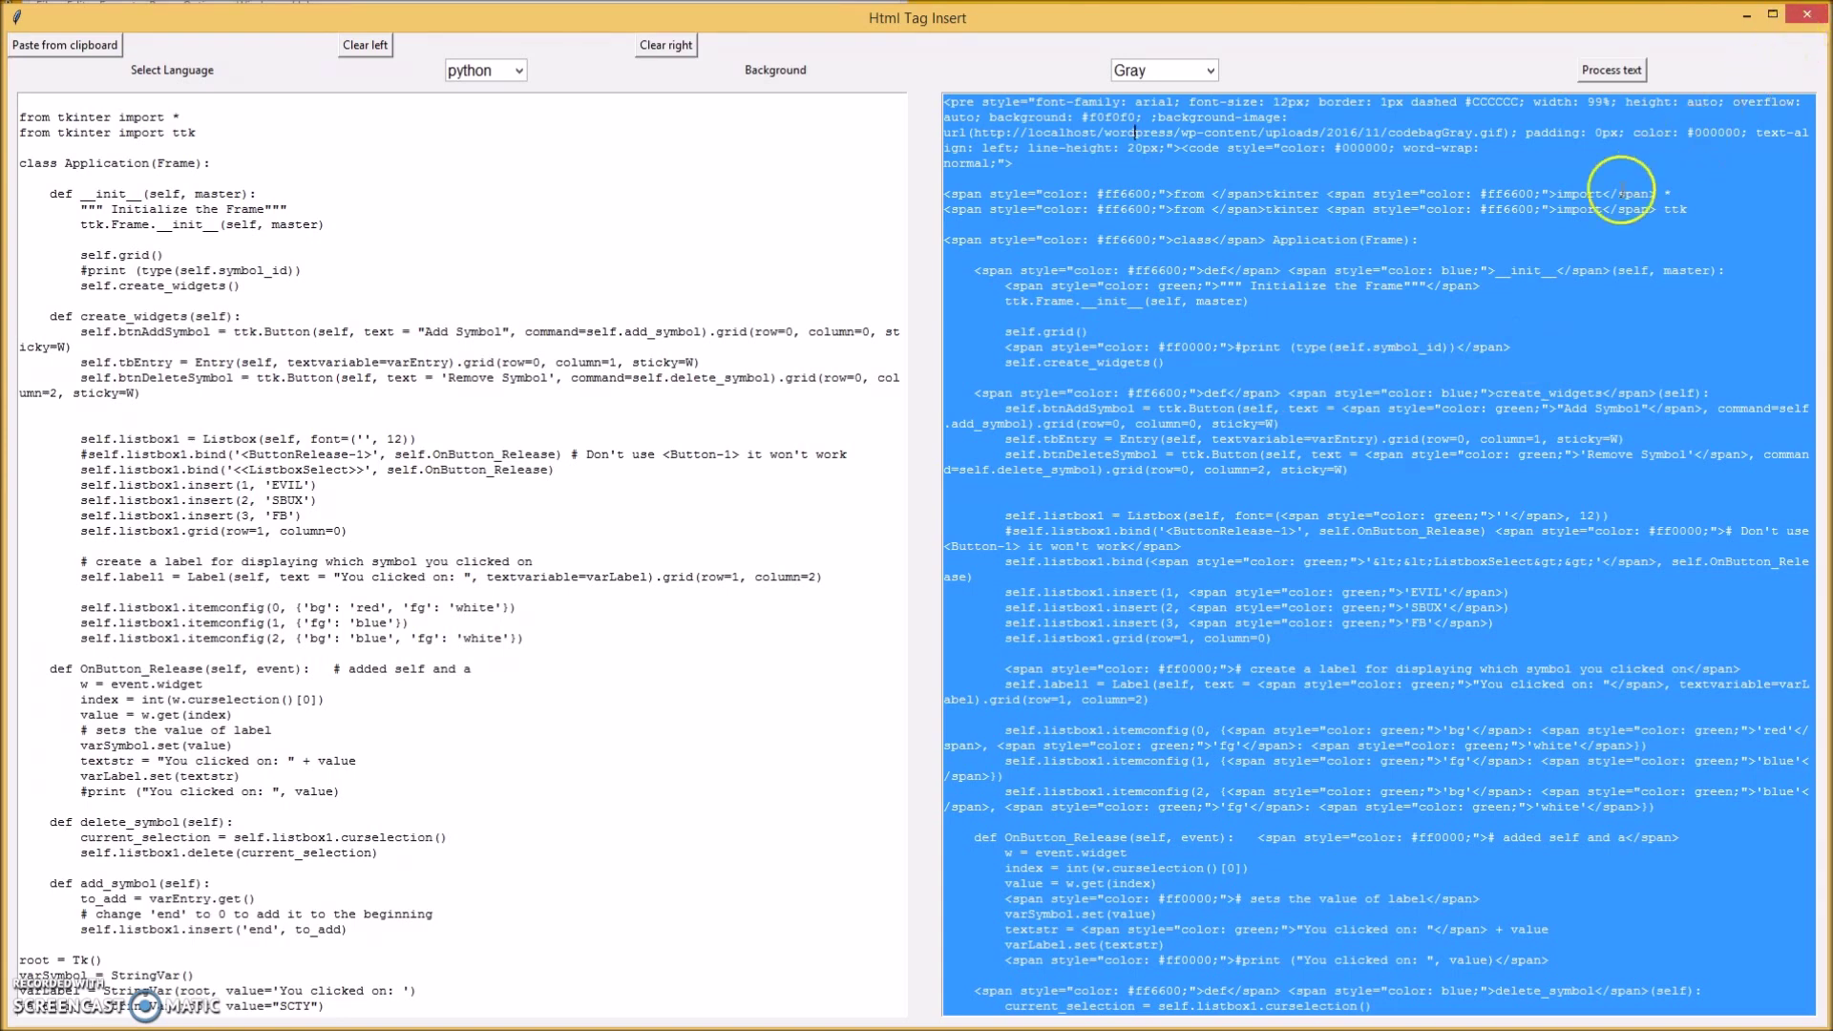
{"action": "left_click", "coordinate": [1808, 14]}
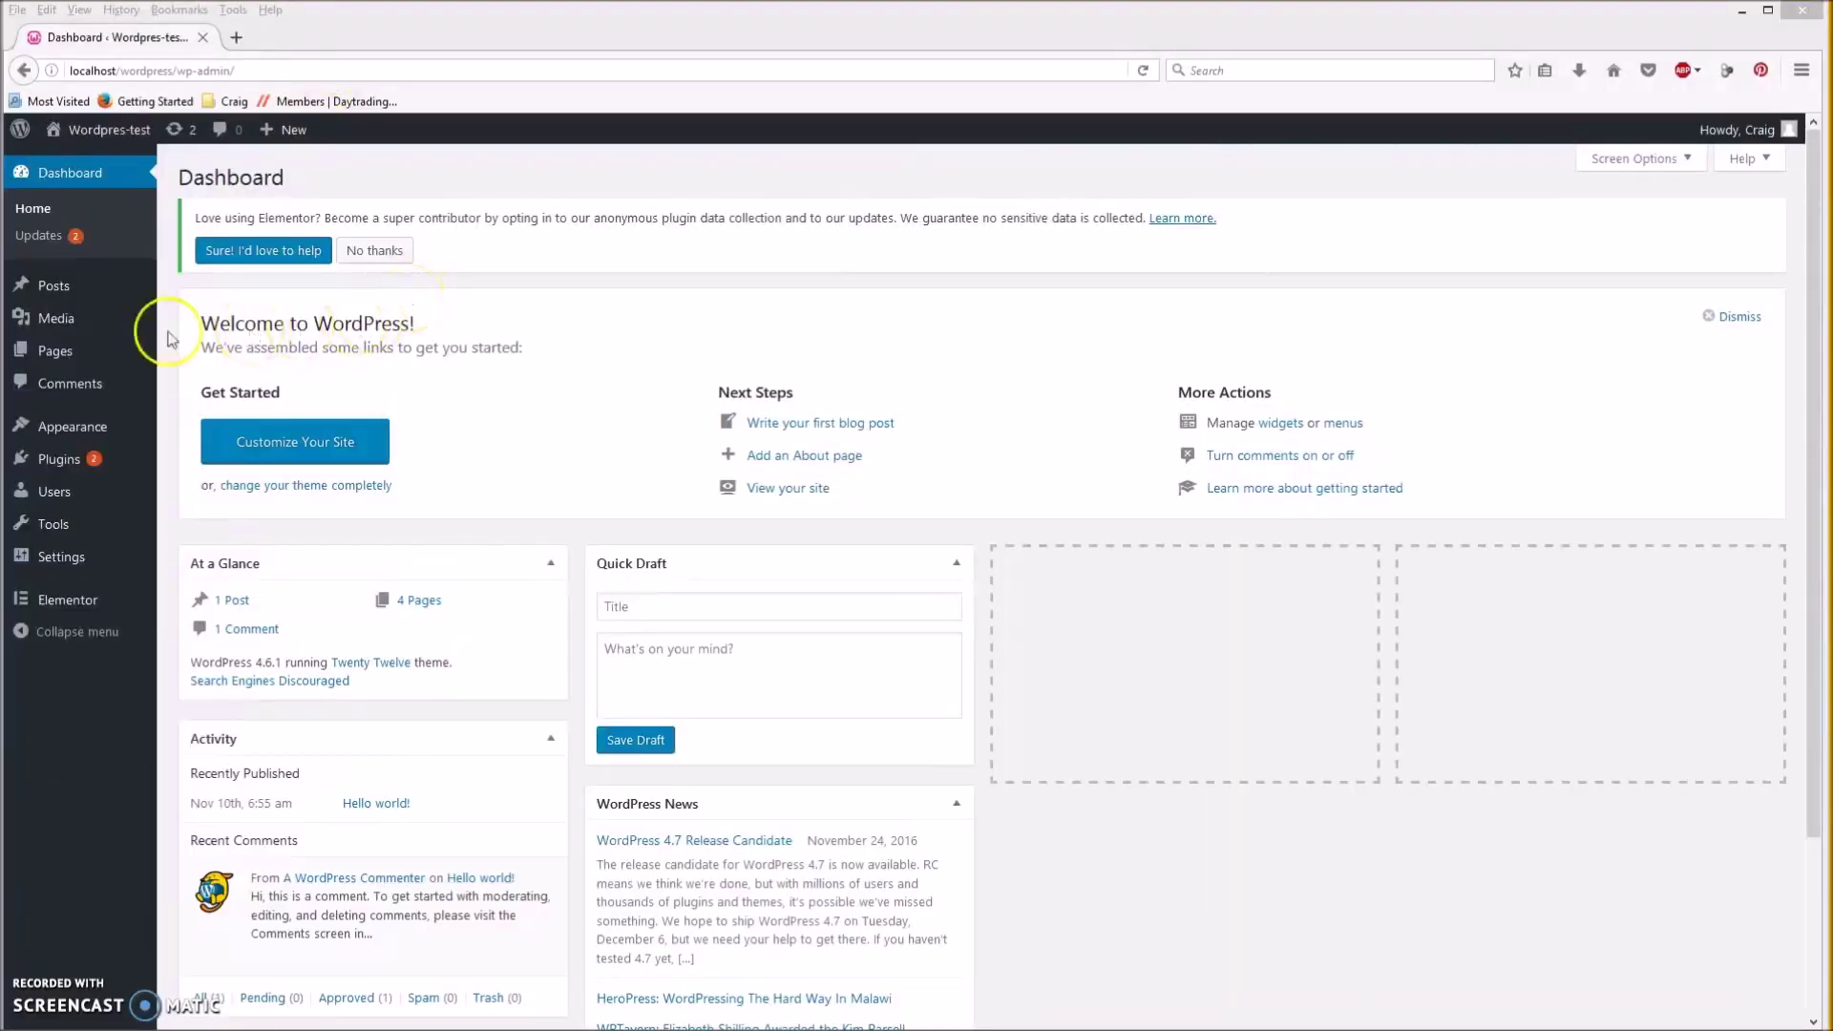
Add a new page titled 'Code test' and switch its editor to HTML text mode.
{"action": "mouse_move", "coordinate": [58, 350]}
{"action": "left_click", "coordinate": [190, 380]}
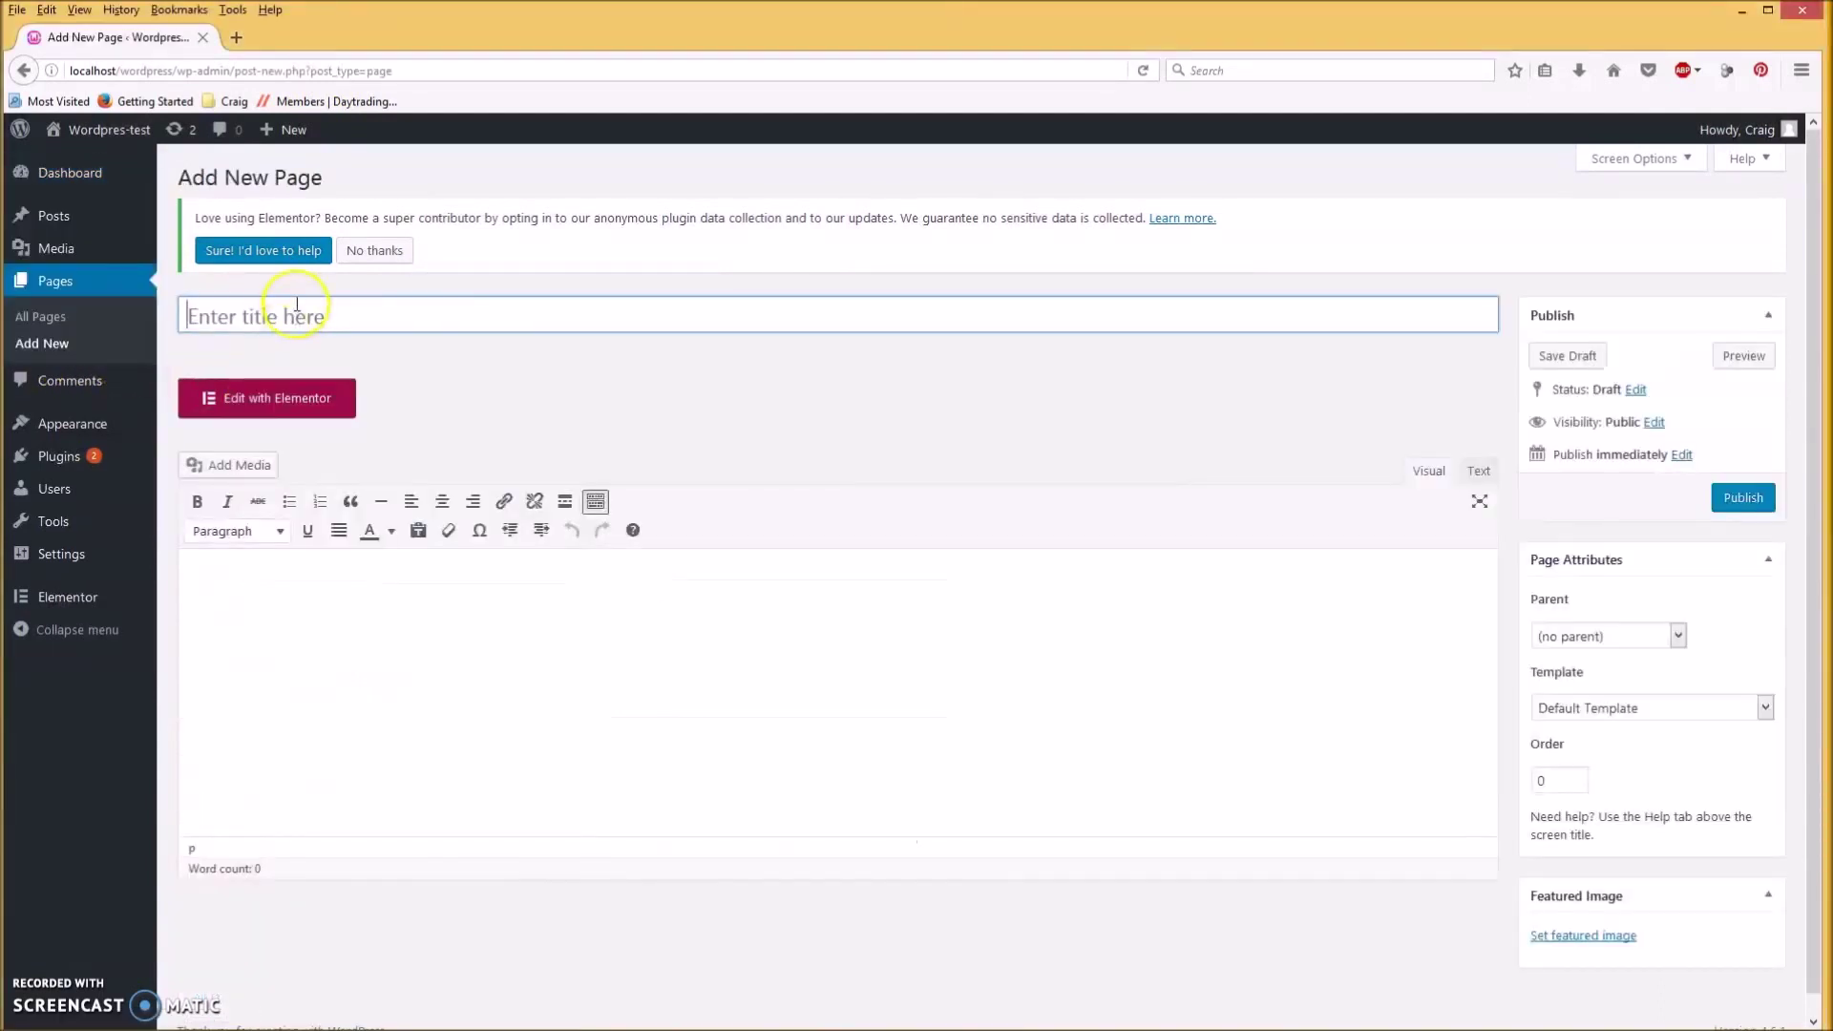
{"action": "left_click", "coordinate": [346, 317]}
{"action": "type", "text": "Code test"}
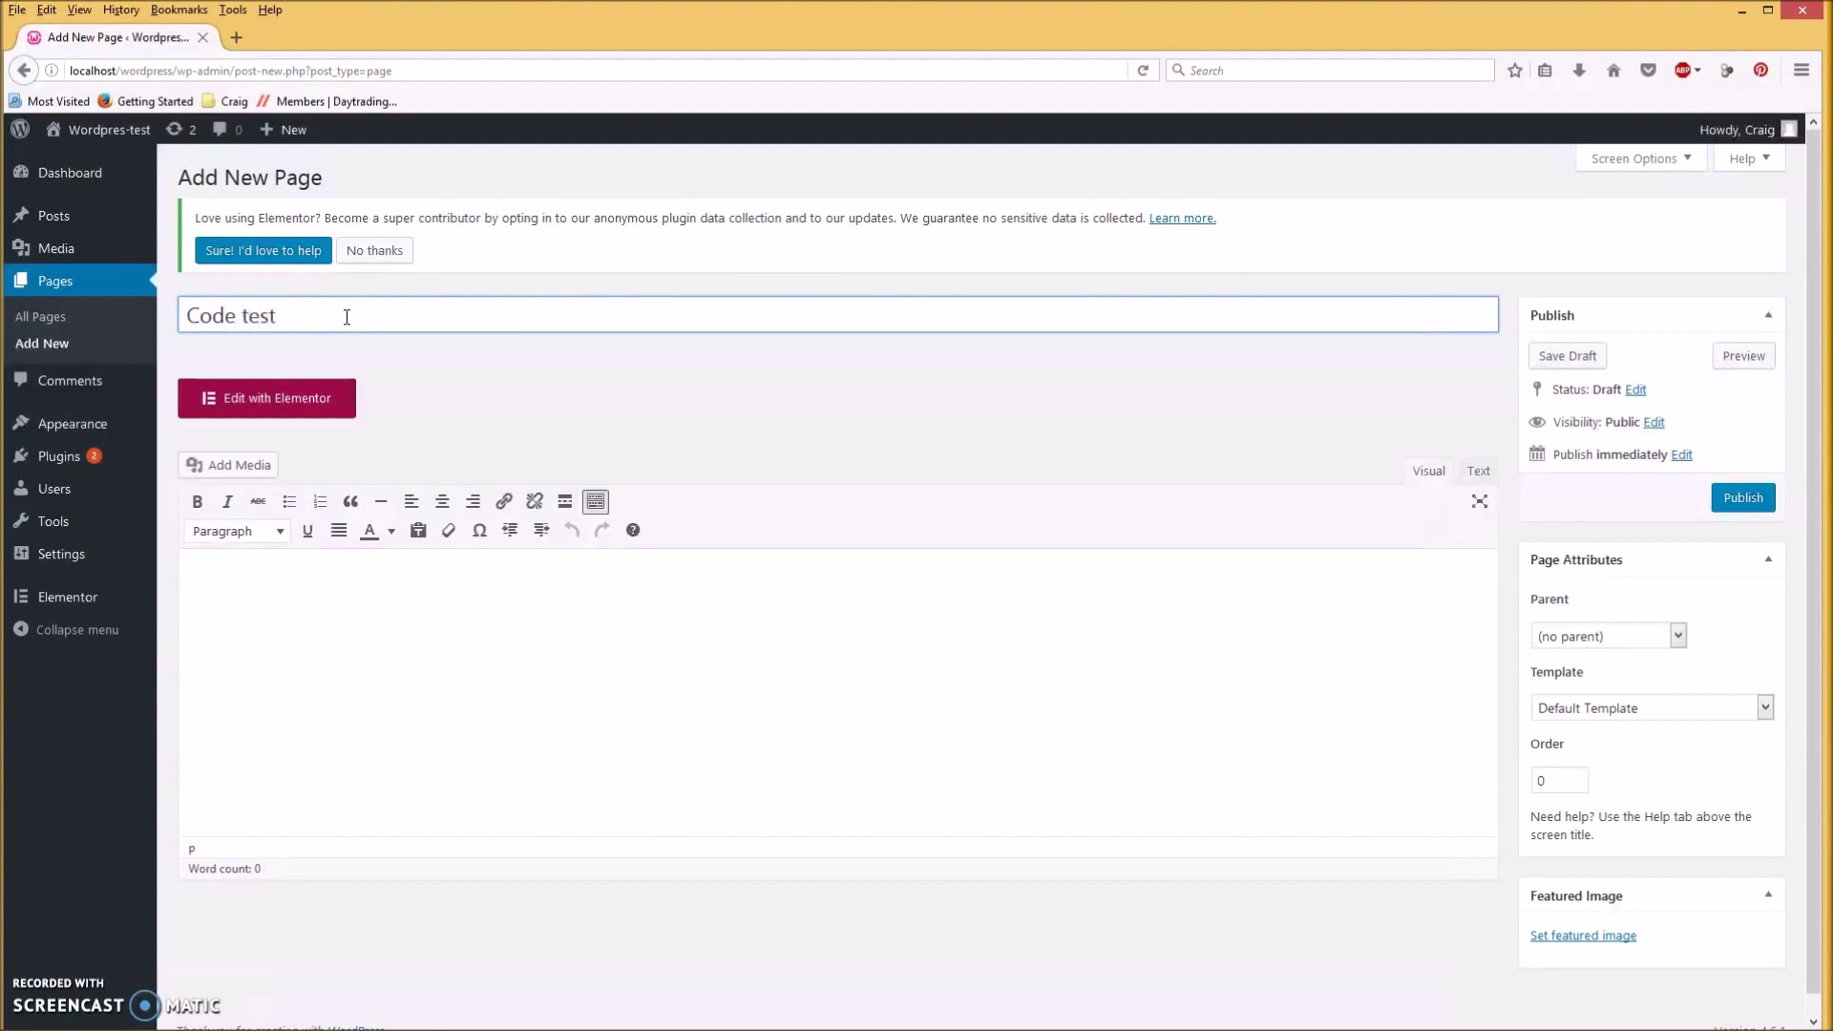
{"action": "left_click", "coordinate": [1480, 472]}
Paste the colour-tagged HTML into the page body and return to the visual editor.
{"action": "right_click", "coordinate": [396, 616]}
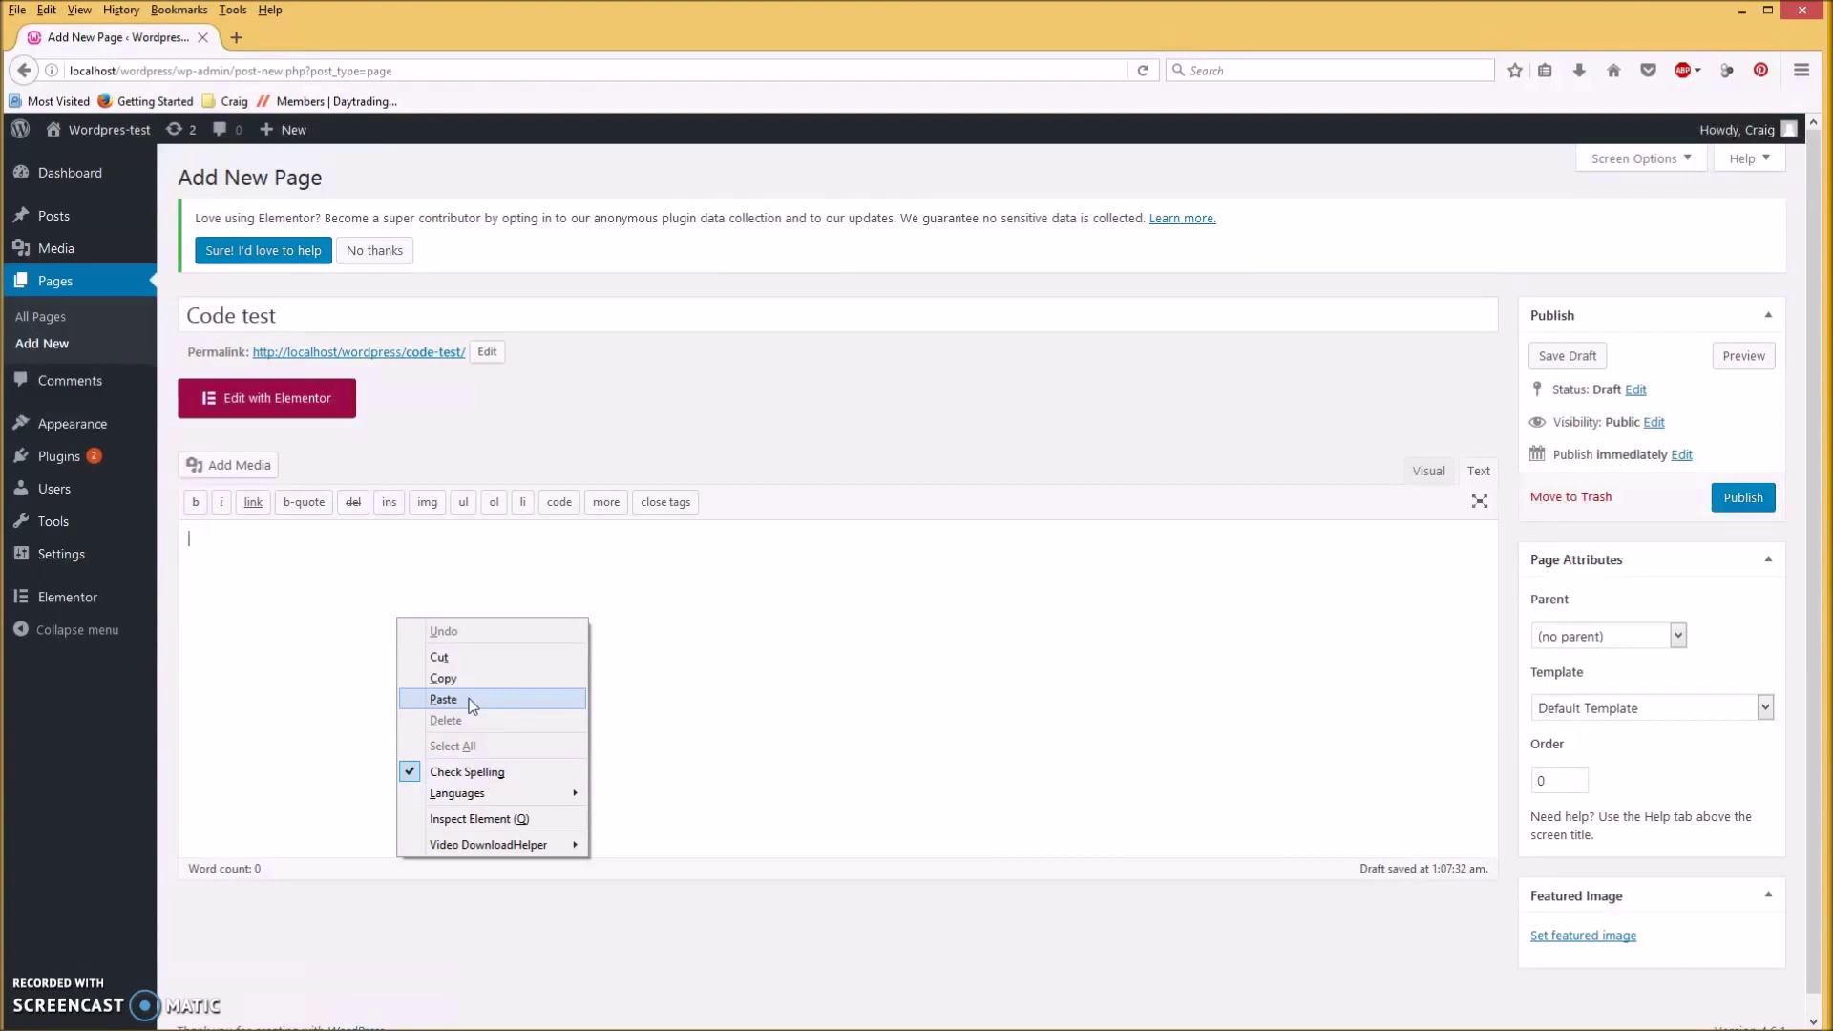
{"action": "left_click", "coordinate": [452, 703]}
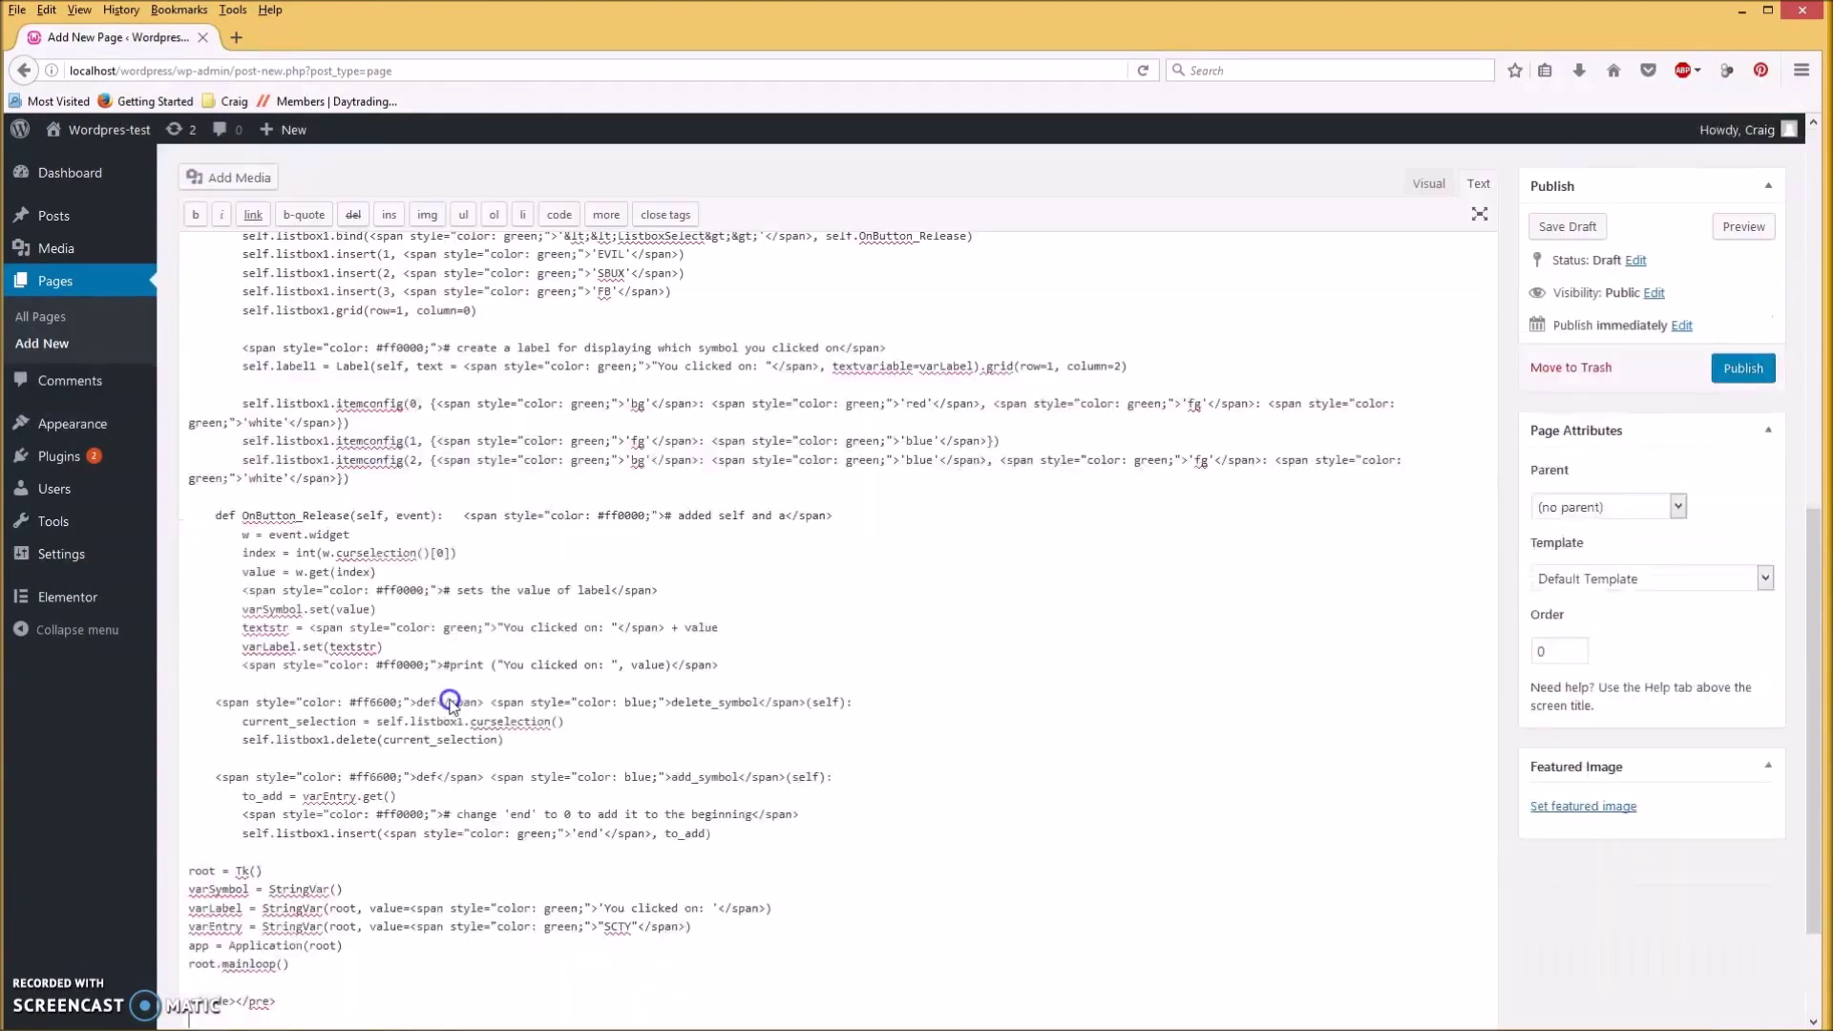
{"action": "scroll", "coordinate": [972, 659], "scroll_direction": "up", "scroll_amount": 5}
{"action": "scroll", "coordinate": [602, 708], "scroll_direction": "up", "scroll_amount": 4}
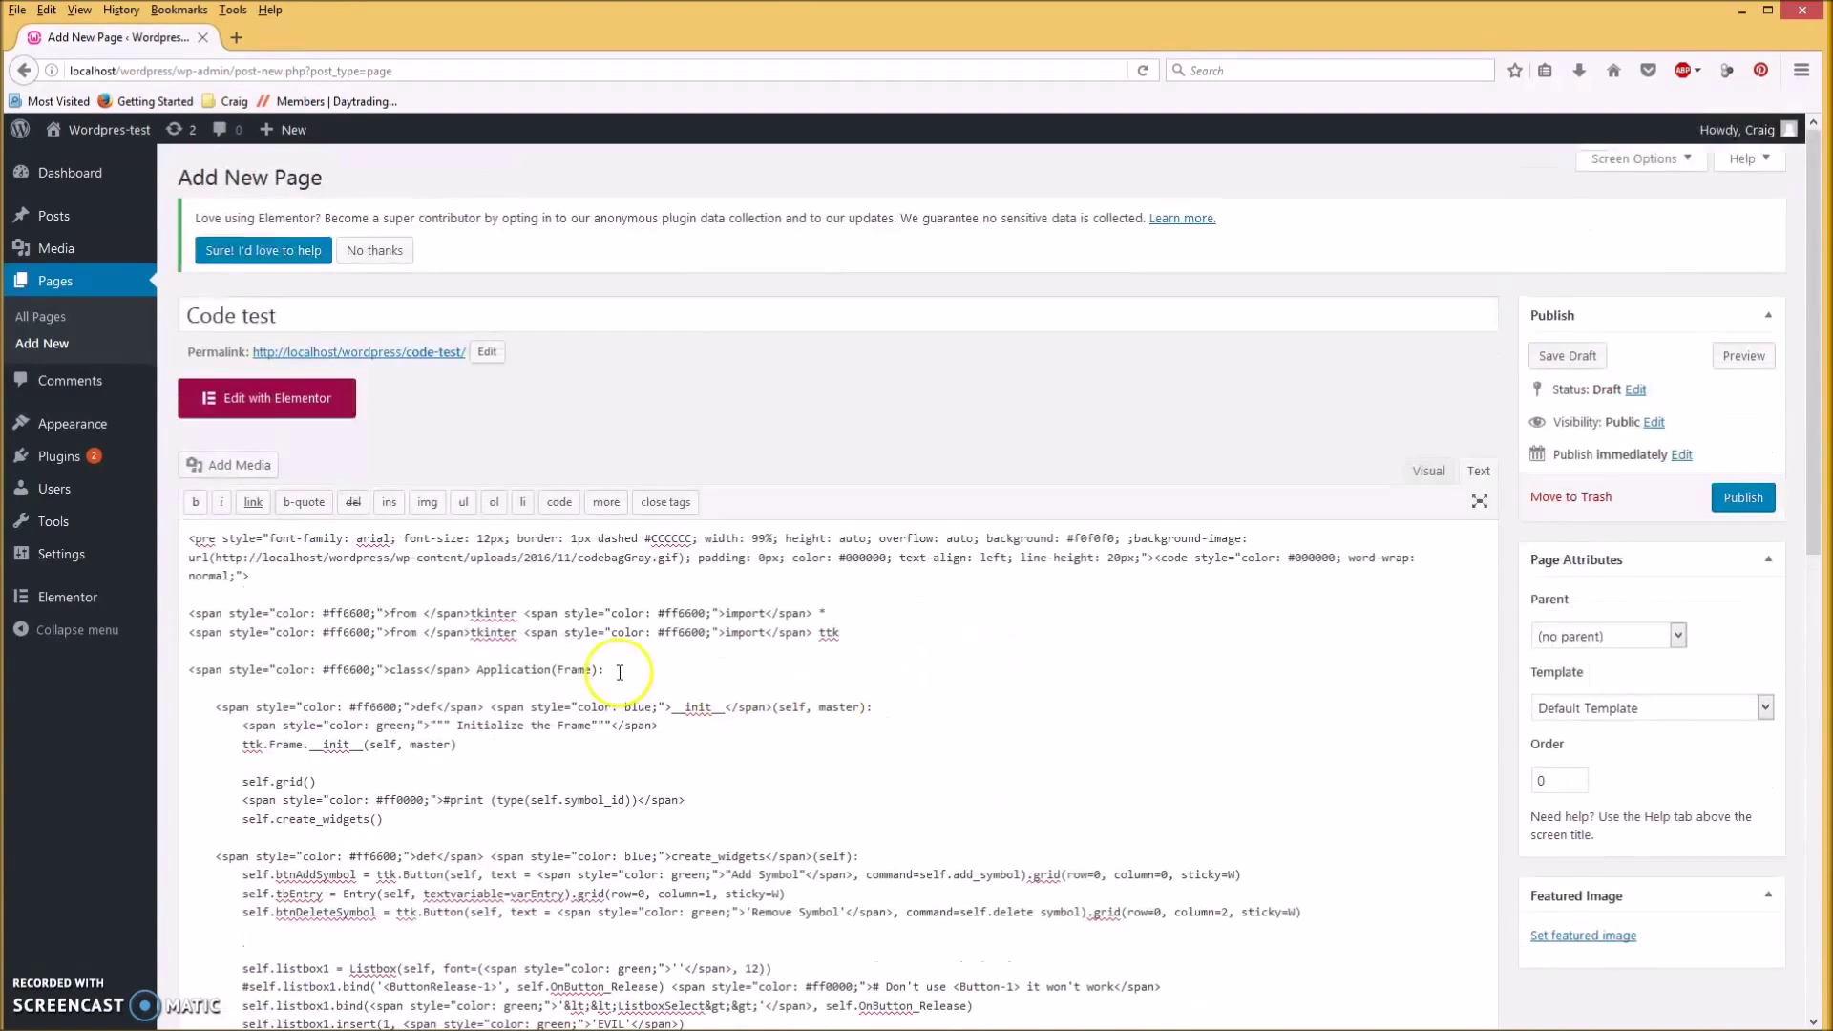
{"action": "scroll", "coordinate": [601, 688], "scroll_direction": "down", "scroll_amount": 3}
{"action": "scroll", "coordinate": [601, 690], "scroll_direction": "up", "scroll_amount": 2}
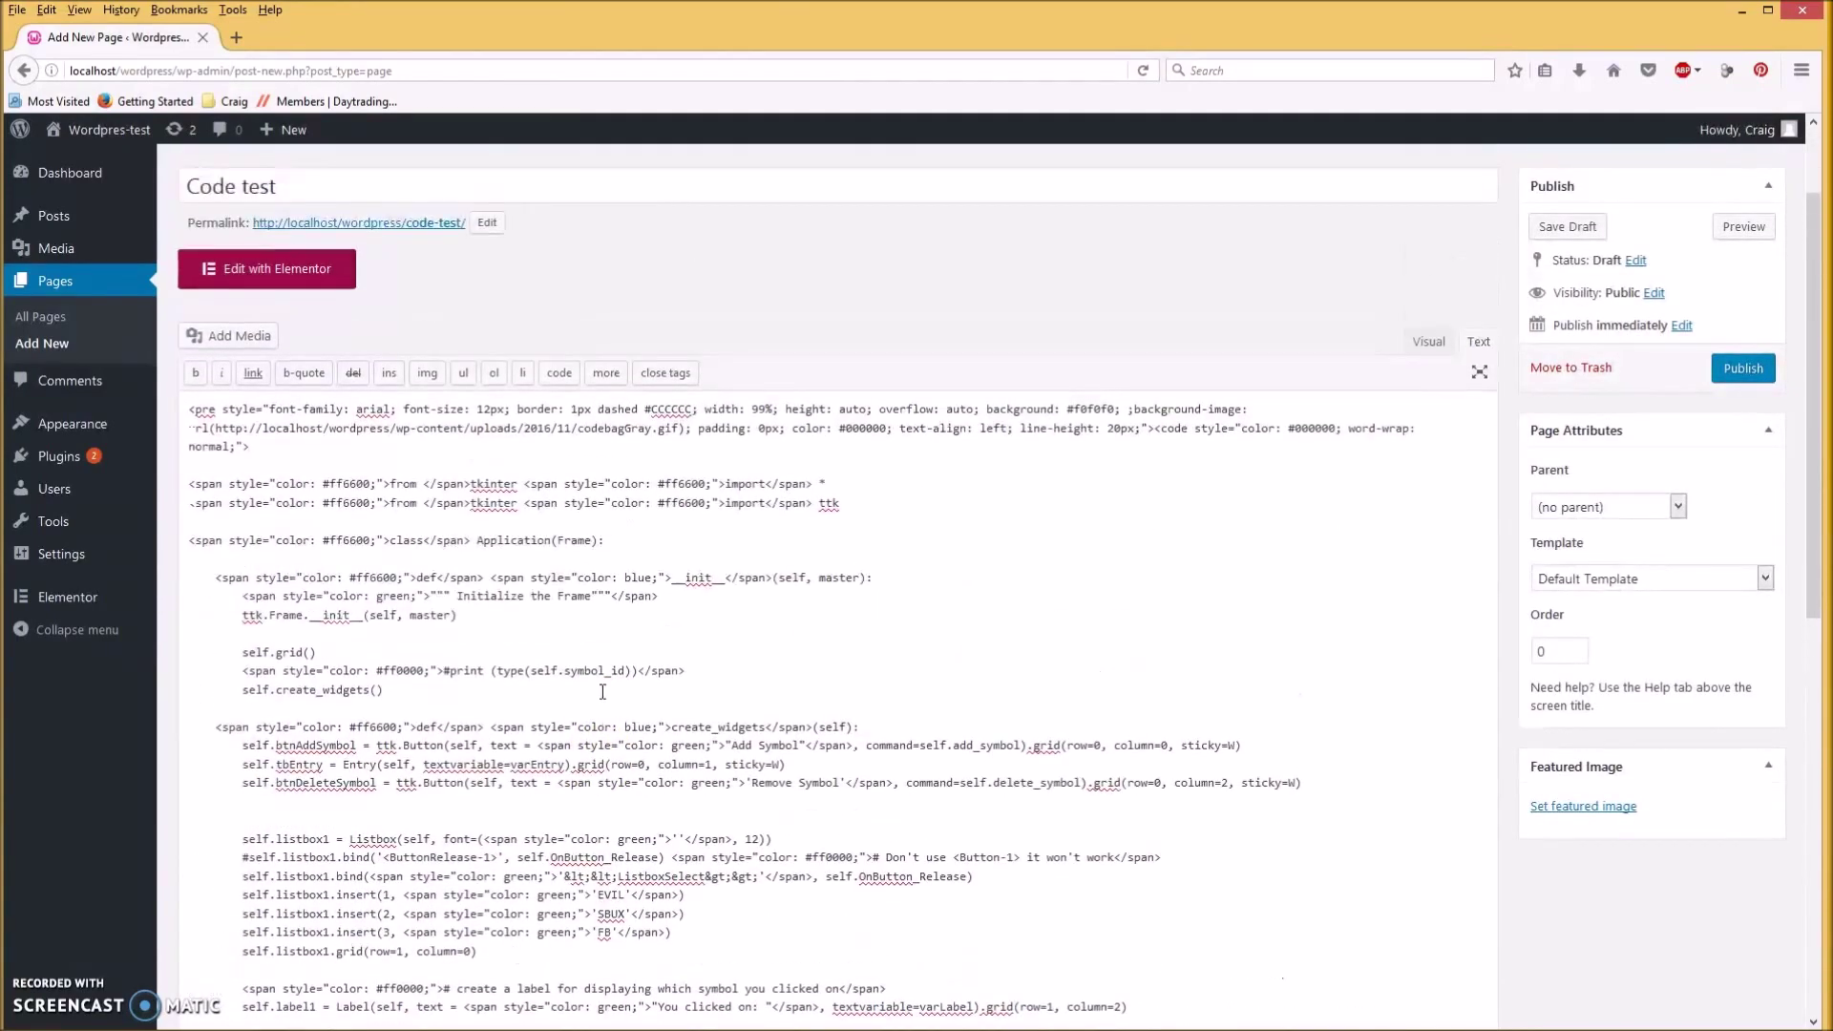
{"action": "left_click", "coordinate": [1424, 361]}
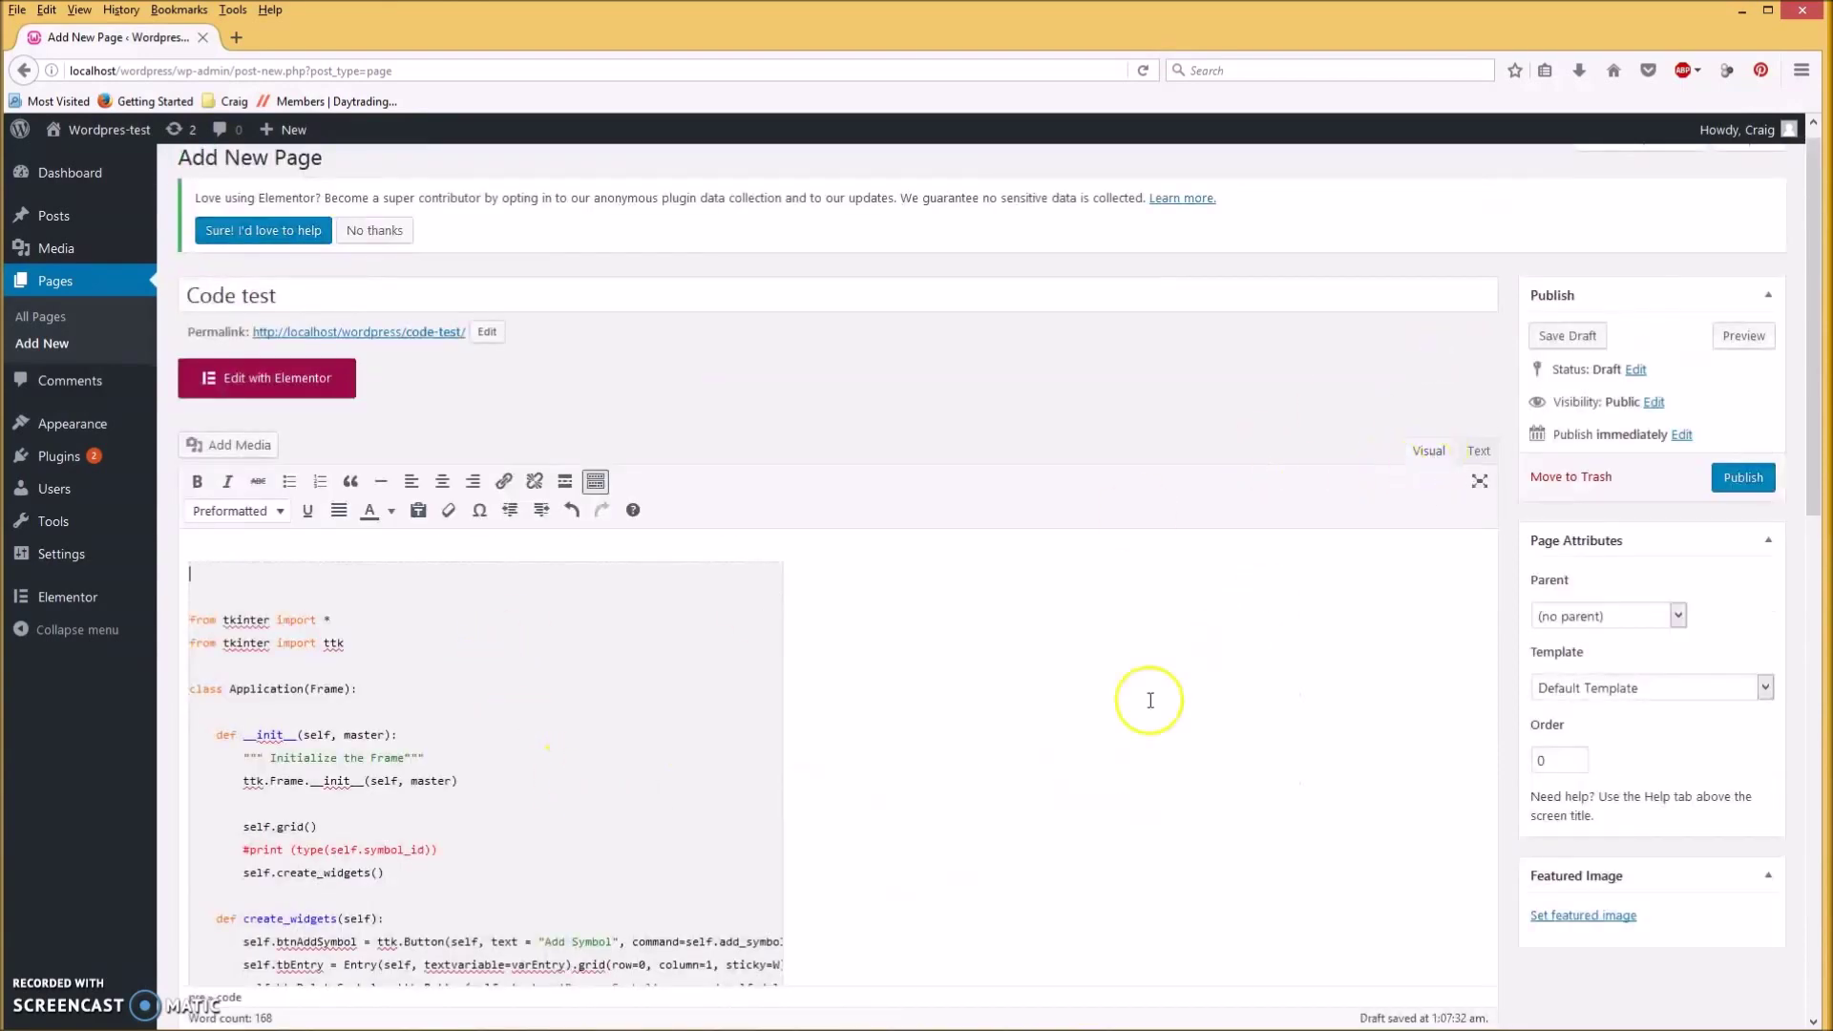
Delete the blank top line and type a comment with the author's name above the code.
{"action": "scroll", "coordinate": [998, 749], "scroll_direction": "down", "scroll_amount": 5}
{"action": "scroll", "coordinate": [998, 750], "scroll_direction": "up", "scroll_amount": 2}
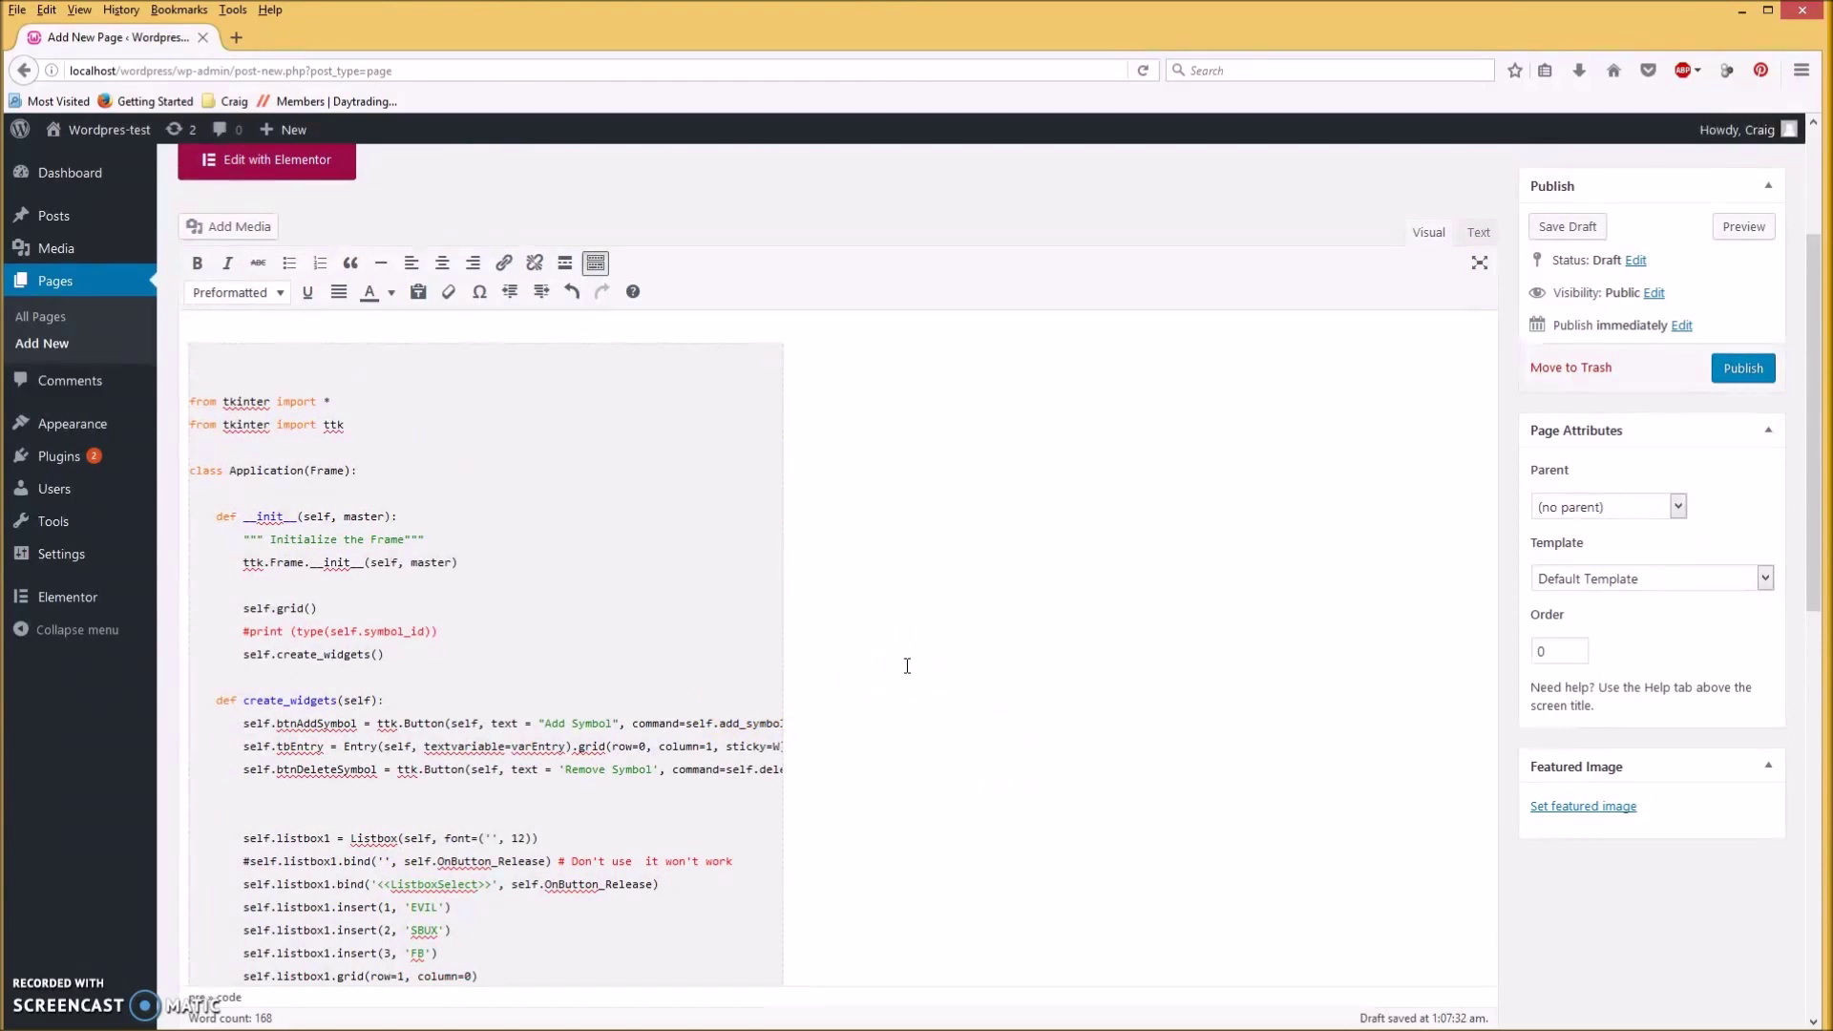
{"action": "key", "text": "Delete"}
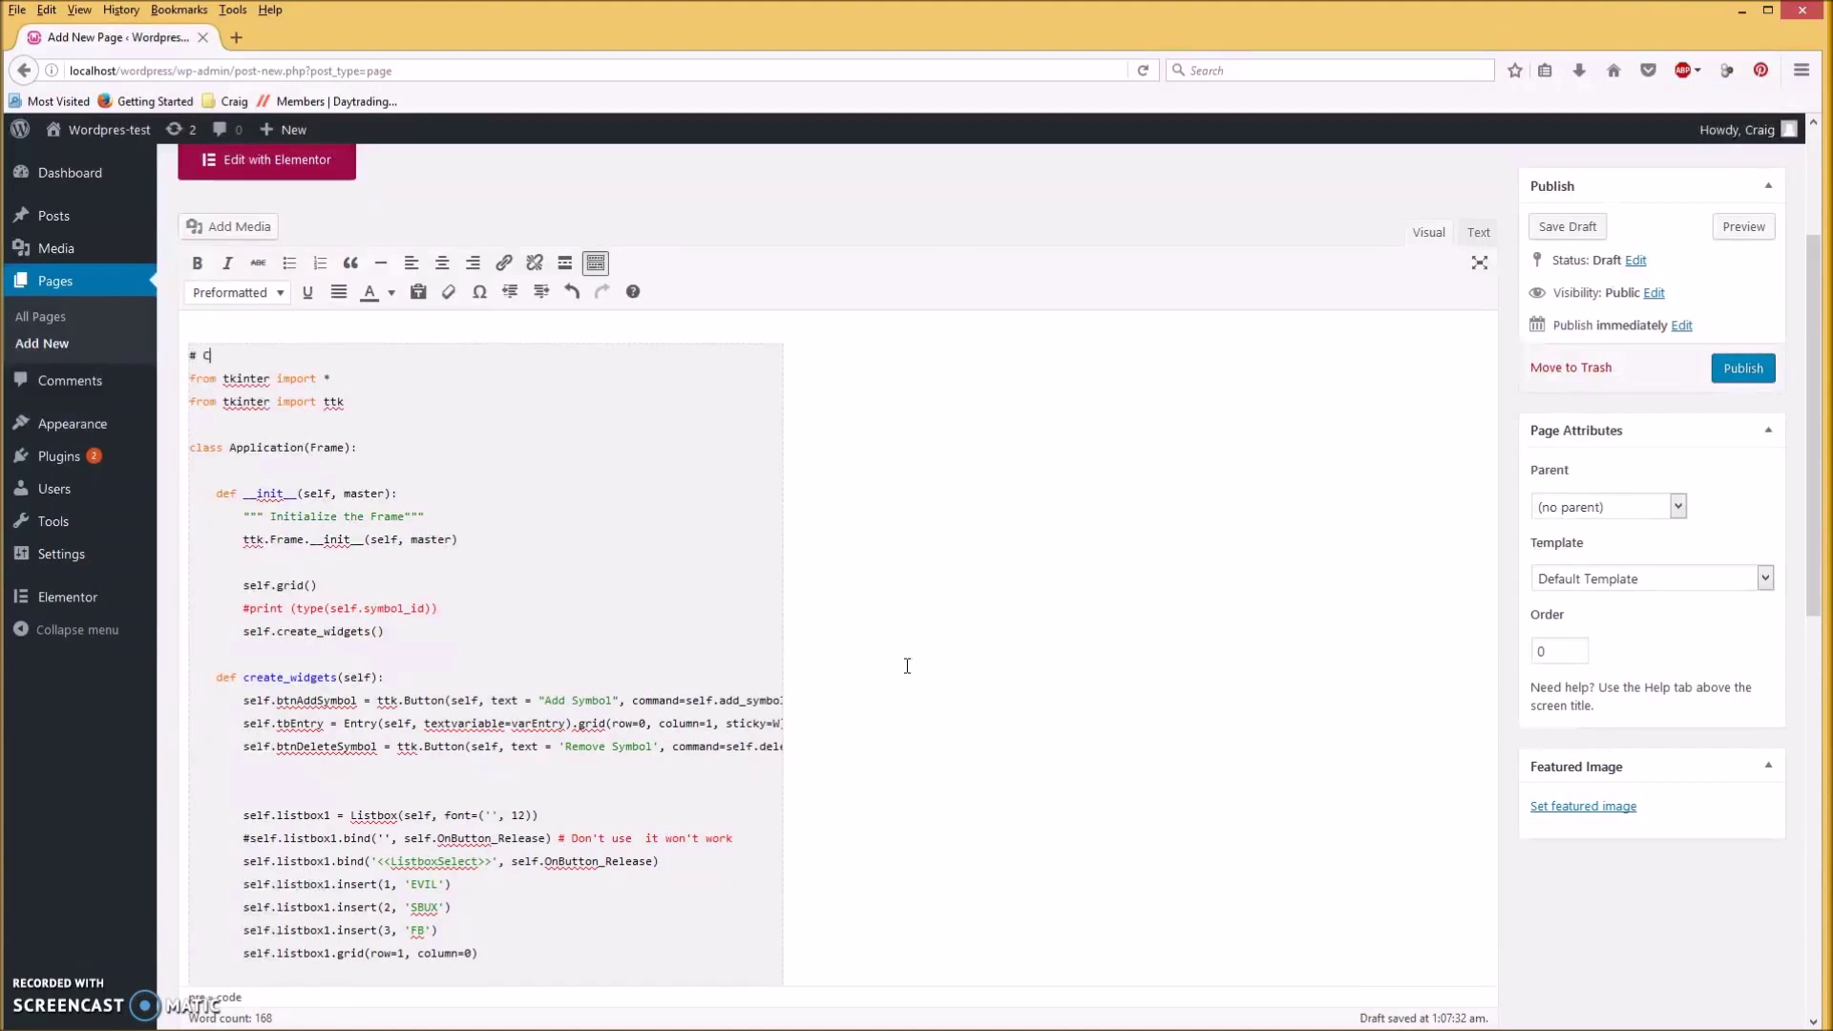
{"action": "type", "text": "raig"}
{"action": "key", "text": "BackSpace"}
{"action": "key", "text": "BackSpace"}
{"action": "type", "text": "Hamm"}
Colour the author comment line at the top of the code red.
{"action": "left_click_drag", "start_coordinate": [328, 355], "coordinate": [184, 353]}
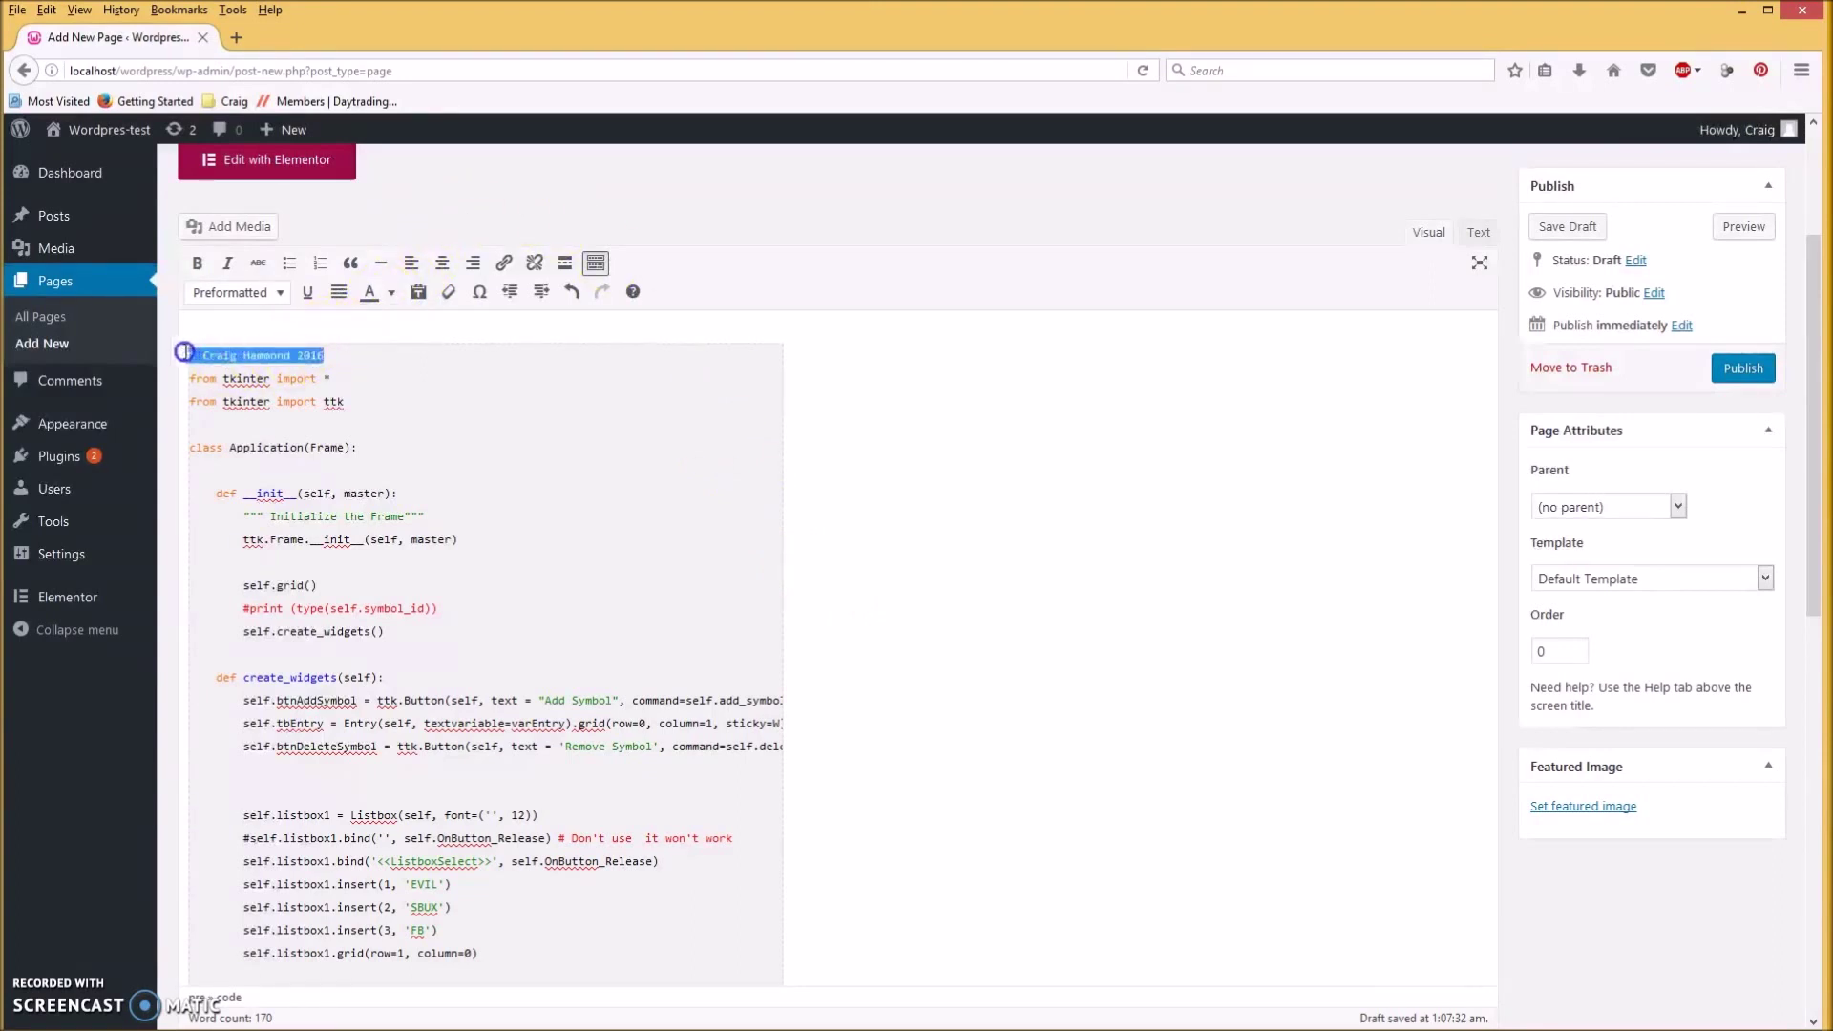
{"action": "left_click", "coordinate": [391, 291]}
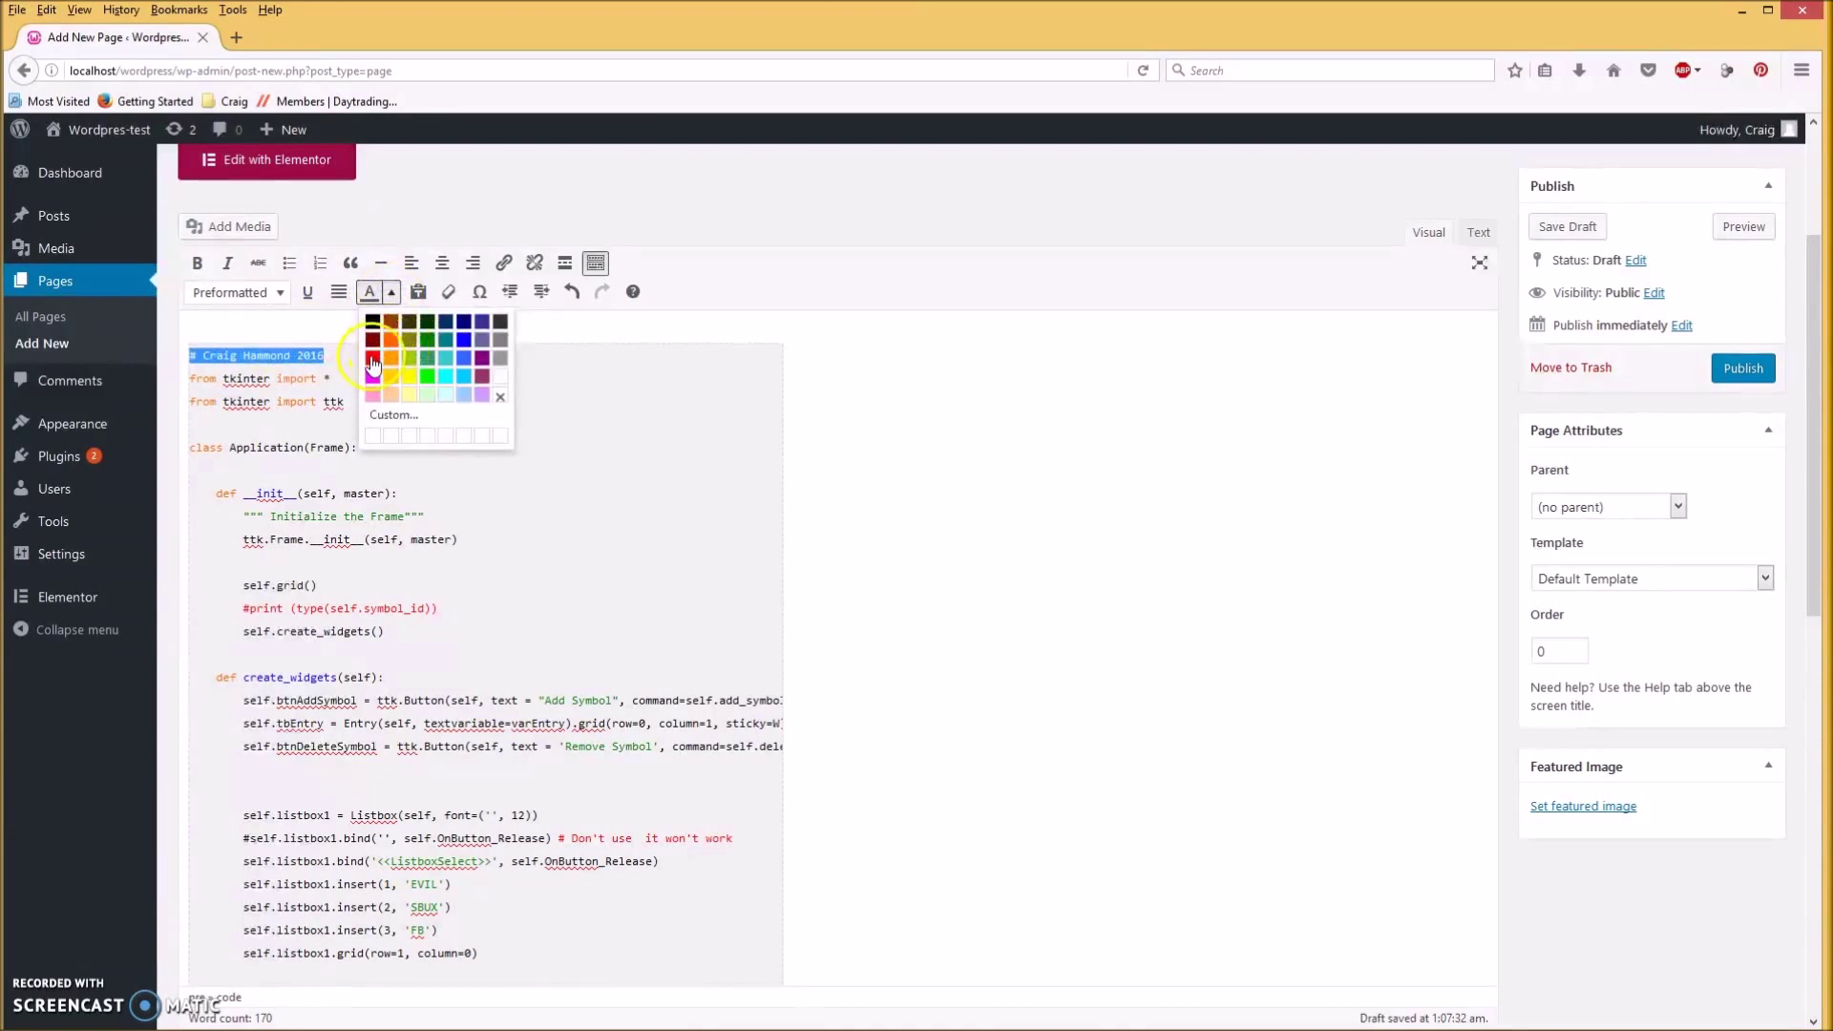
{"action": "left_click", "coordinate": [372, 357]}
{"action": "left_click", "coordinate": [468, 402]}
Recolour the def keyword of OnButton_Release to match the other def keywords.
{"action": "scroll", "coordinate": [536, 462], "scroll_direction": "down", "scroll_amount": 3}
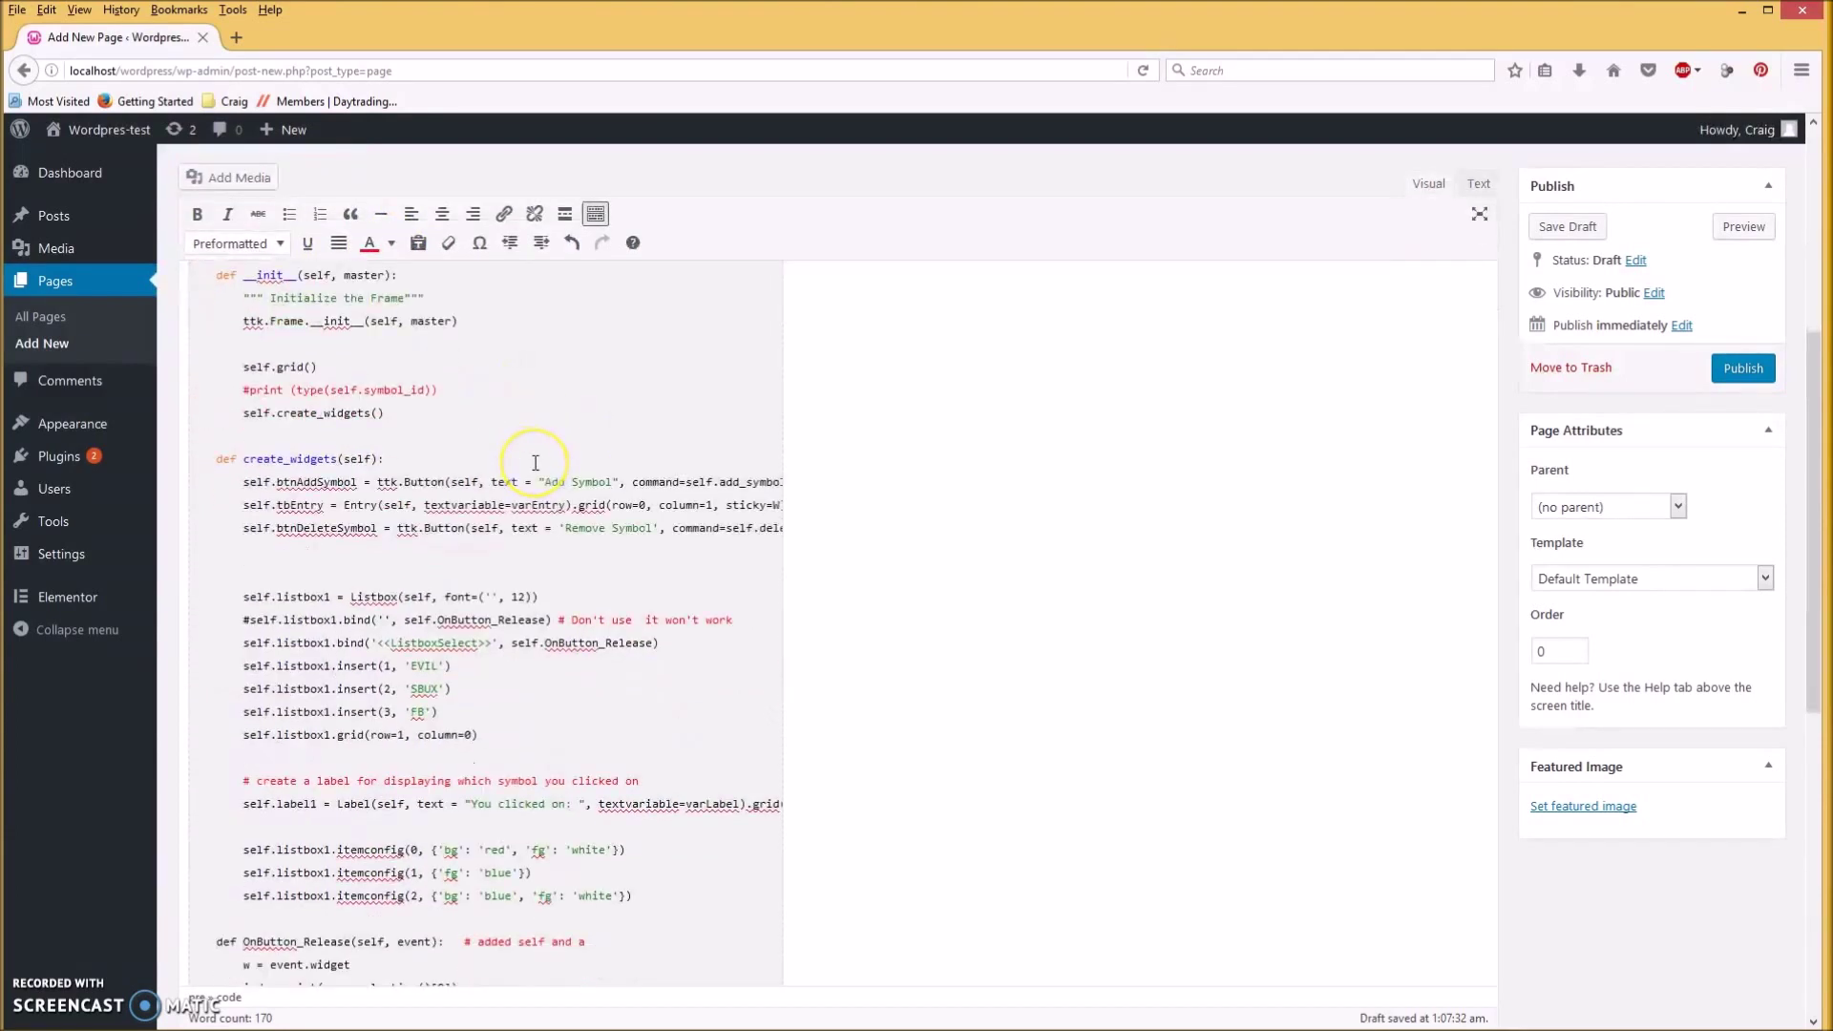
{"action": "scroll", "coordinate": [536, 462], "scroll_direction": "down", "scroll_amount": 2}
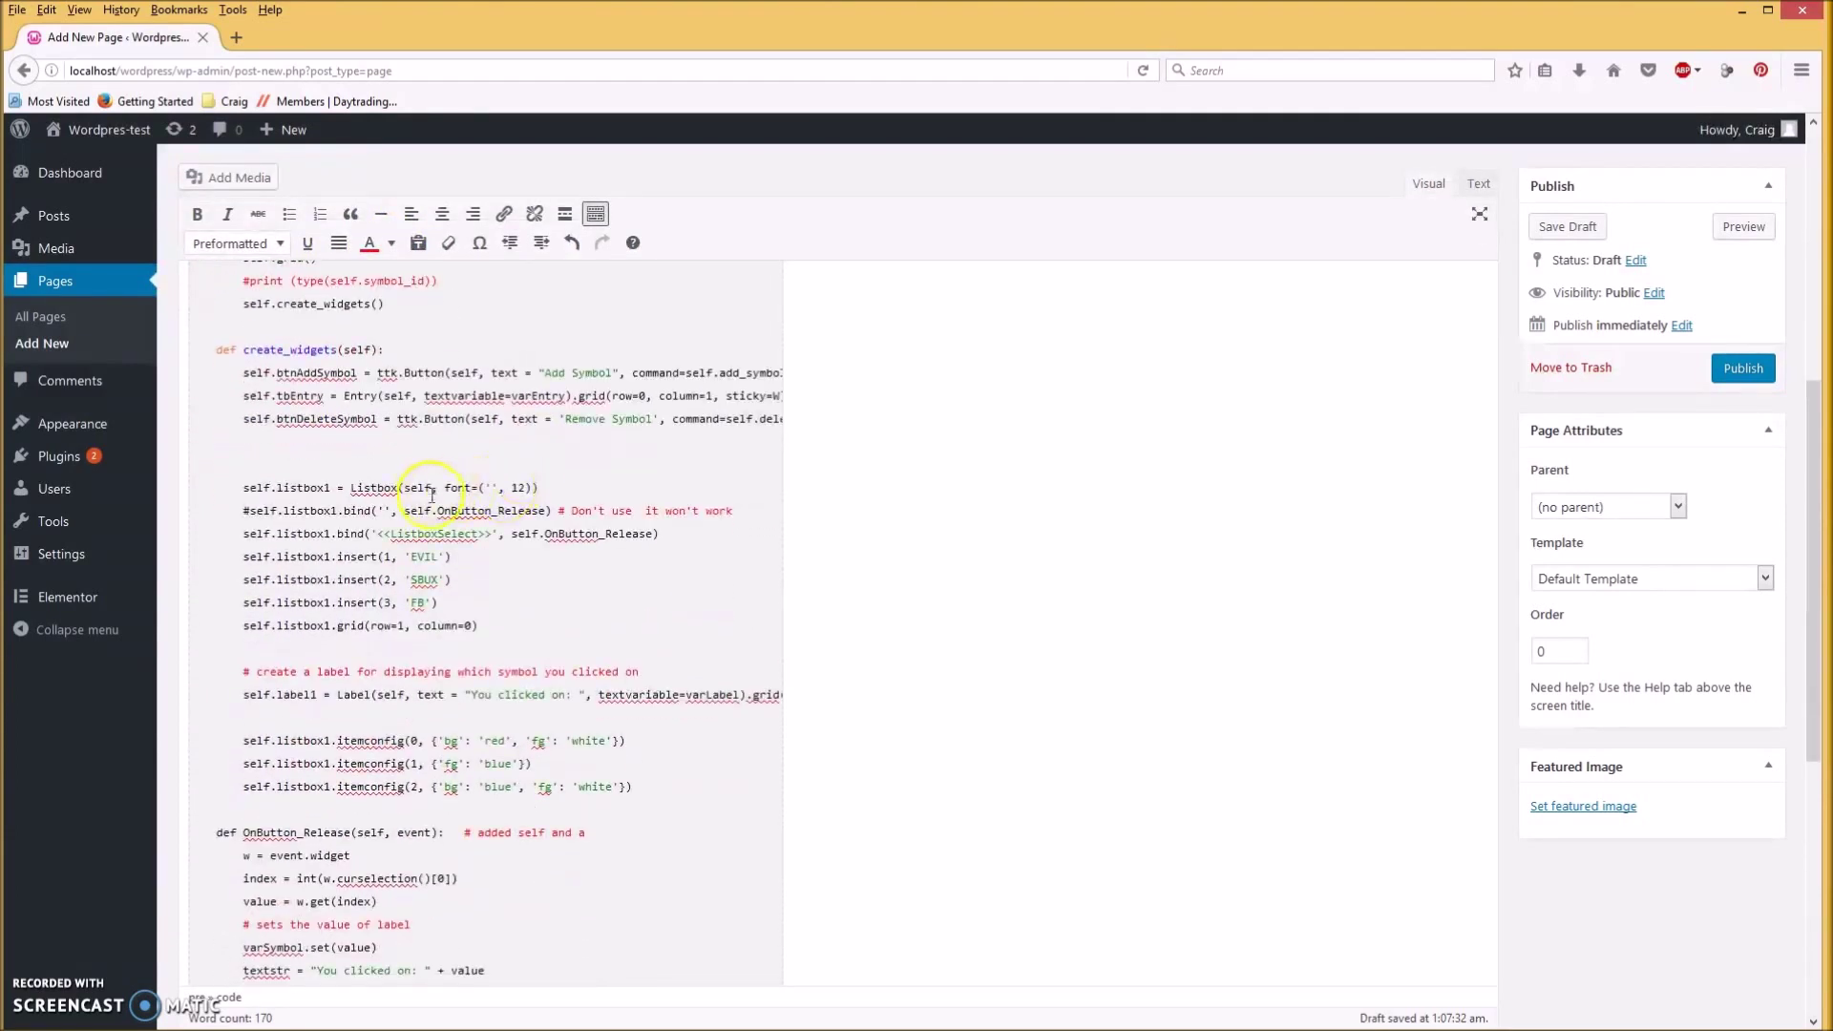
{"action": "scroll", "coordinate": [381, 647], "scroll_direction": "down", "scroll_amount": 3}
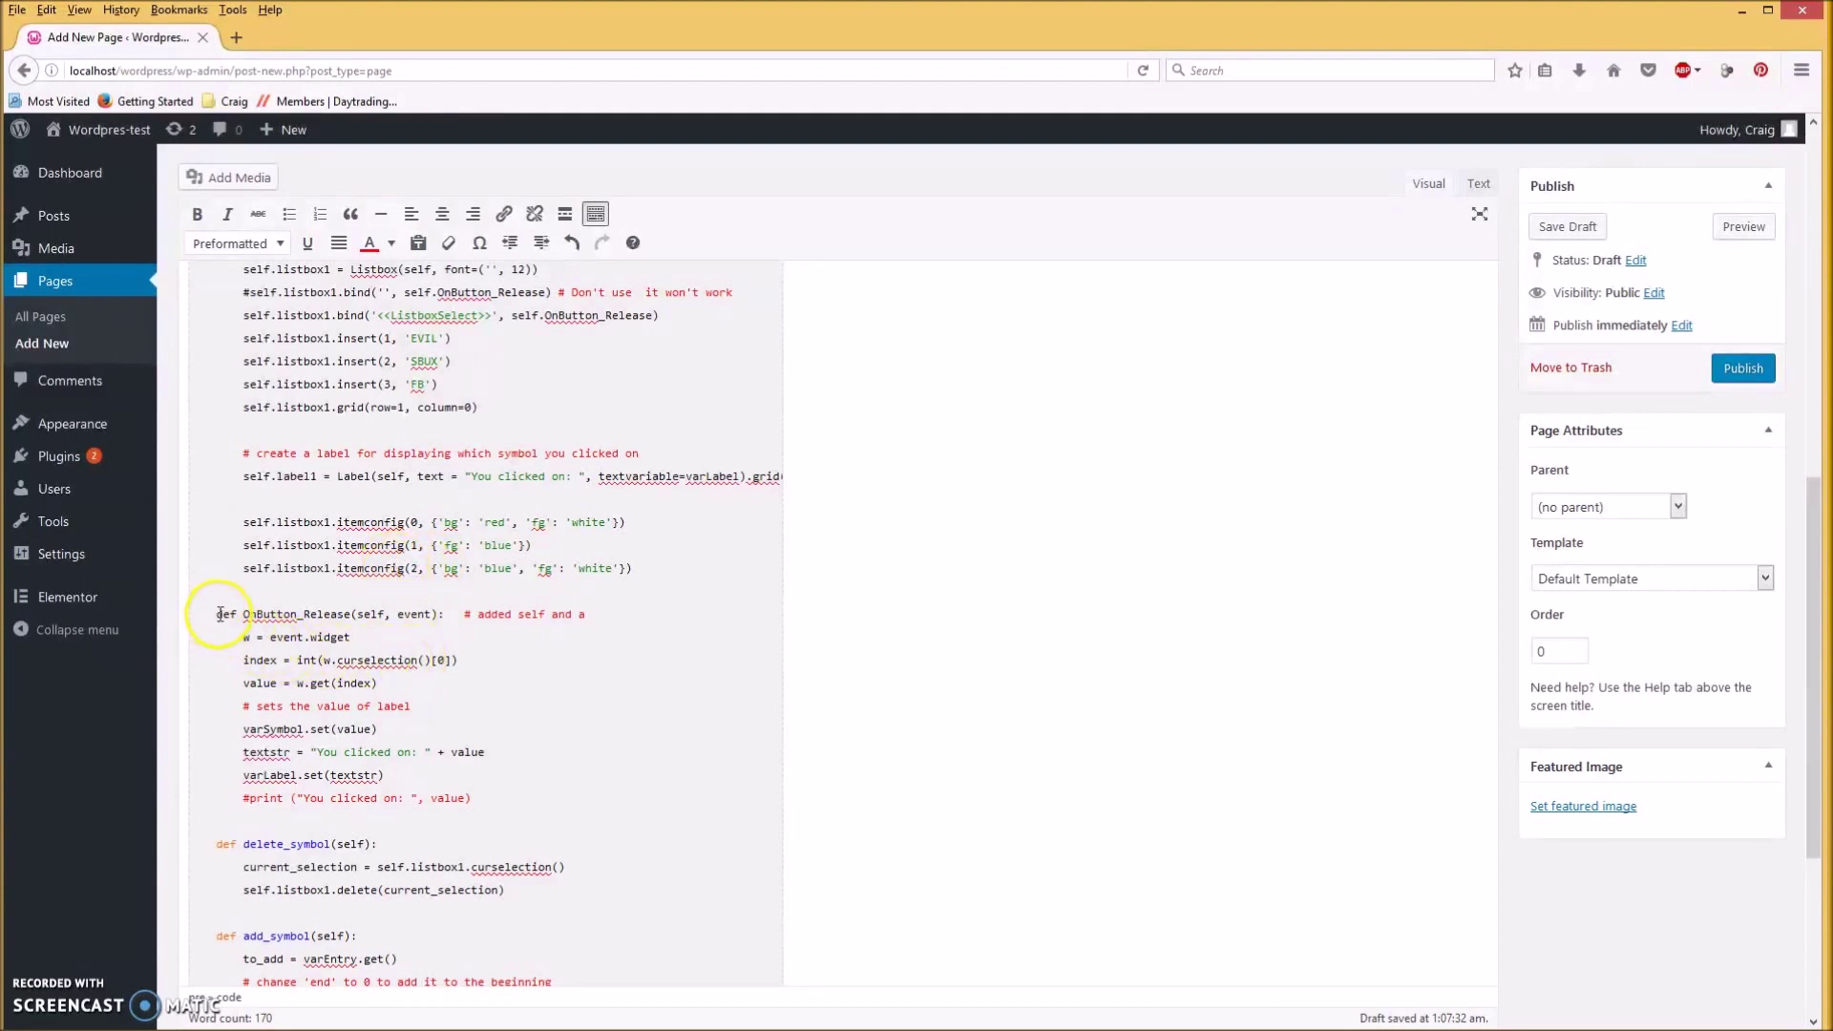
{"action": "left_click_drag", "start_coordinate": [219, 614], "coordinate": [235, 614]}
{"action": "left_click", "coordinate": [392, 243]}
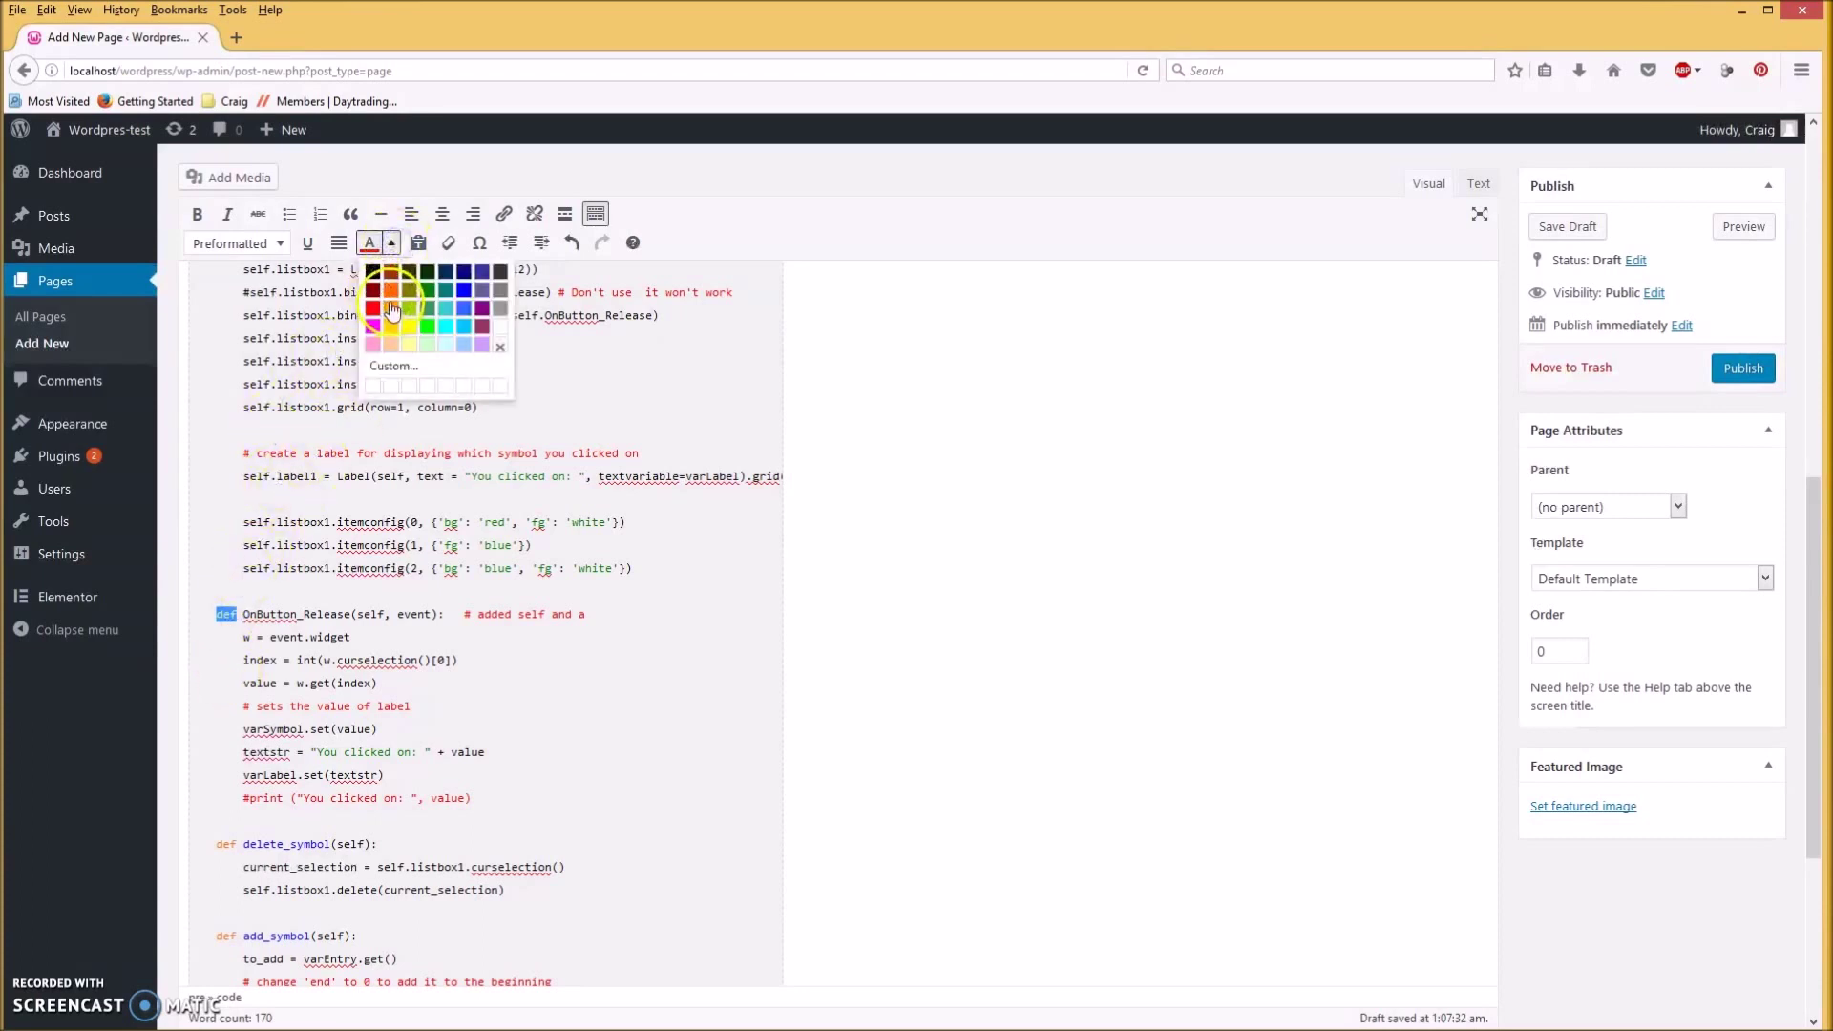
{"action": "left_click", "coordinate": [391, 293]}
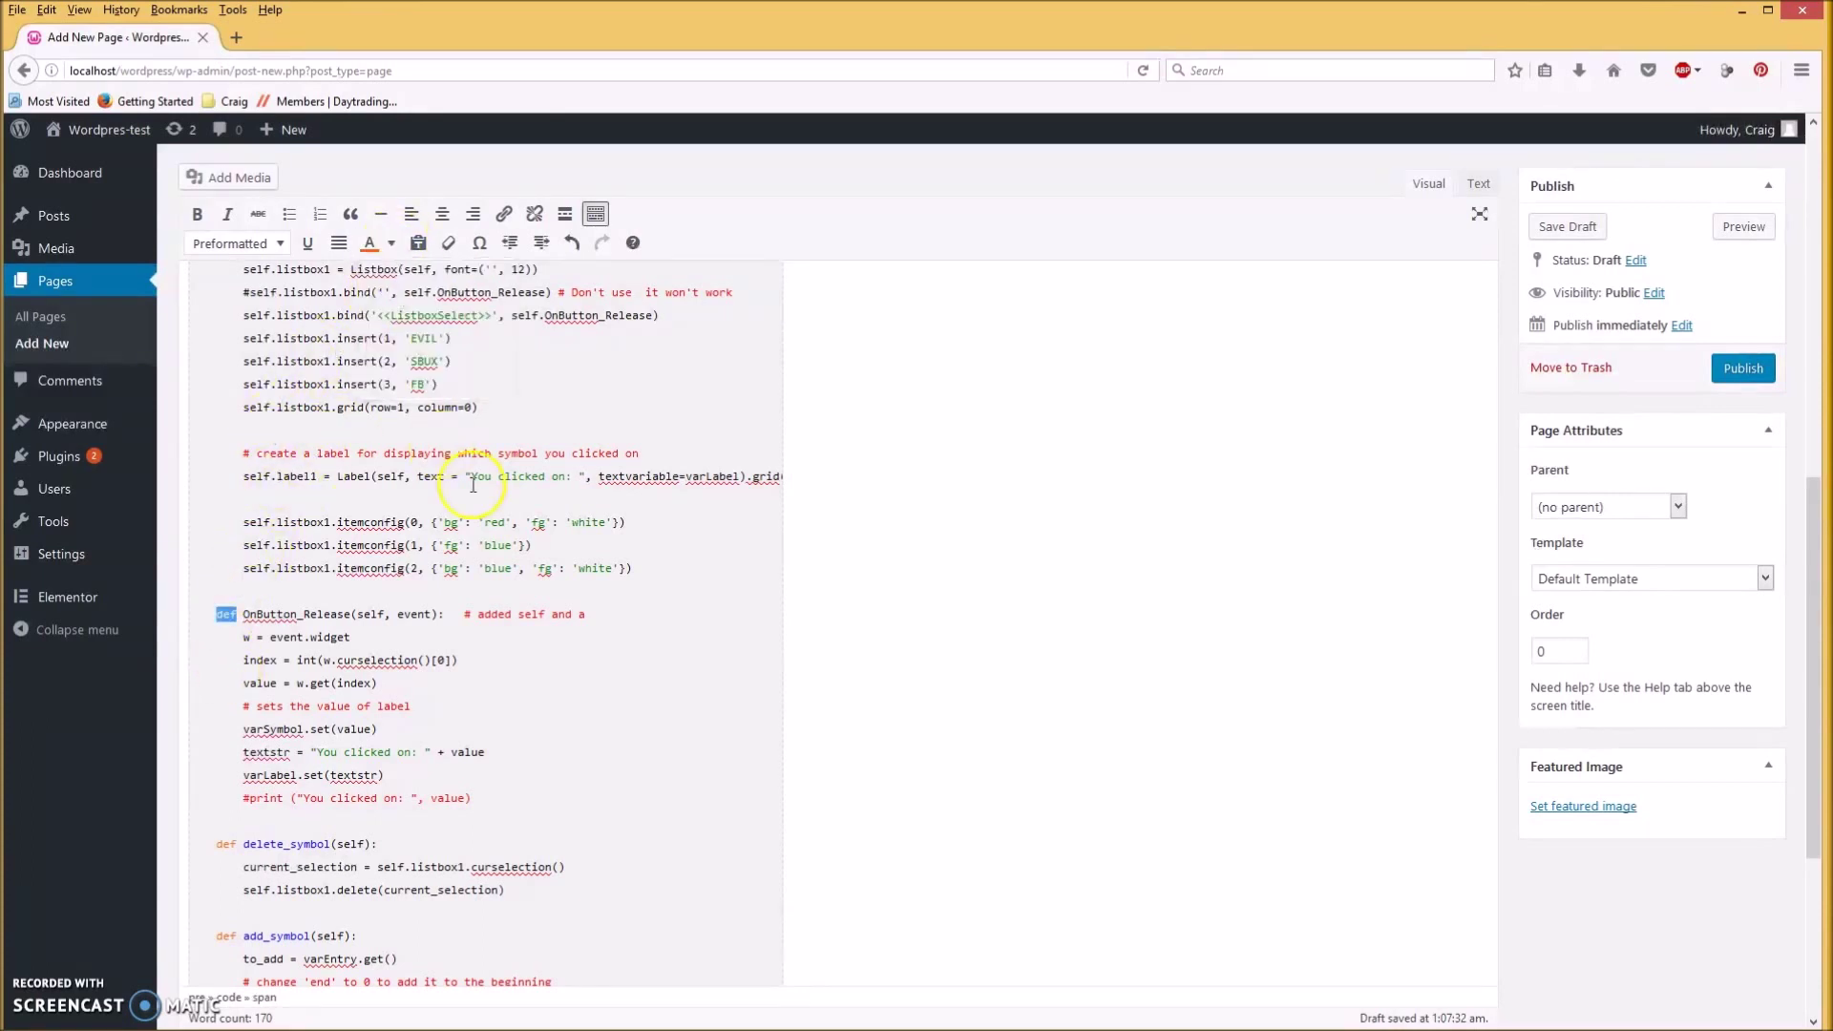
{"action": "left_click", "coordinate": [545, 678]}
{"action": "scroll", "coordinate": [583, 770], "scroll_direction": "down", "scroll_amount": 5}
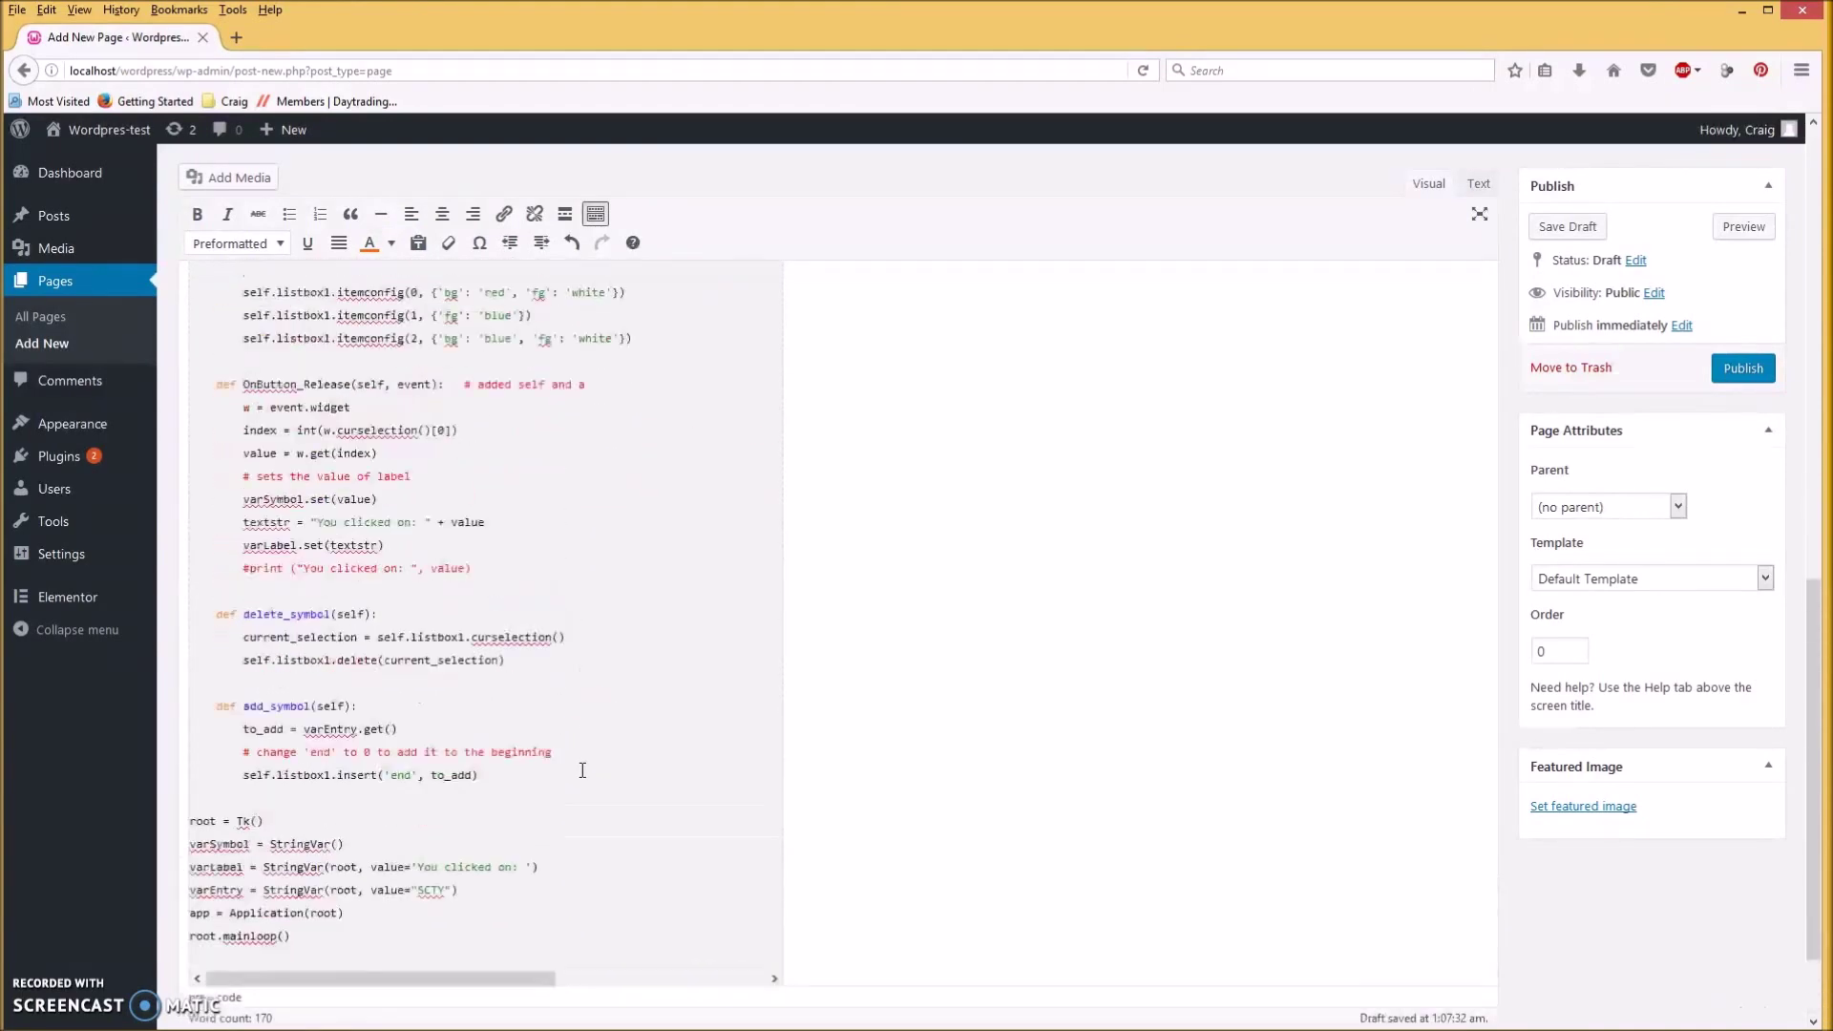
{"action": "scroll", "coordinate": [582, 770], "scroll_direction": "up", "scroll_amount": 13}
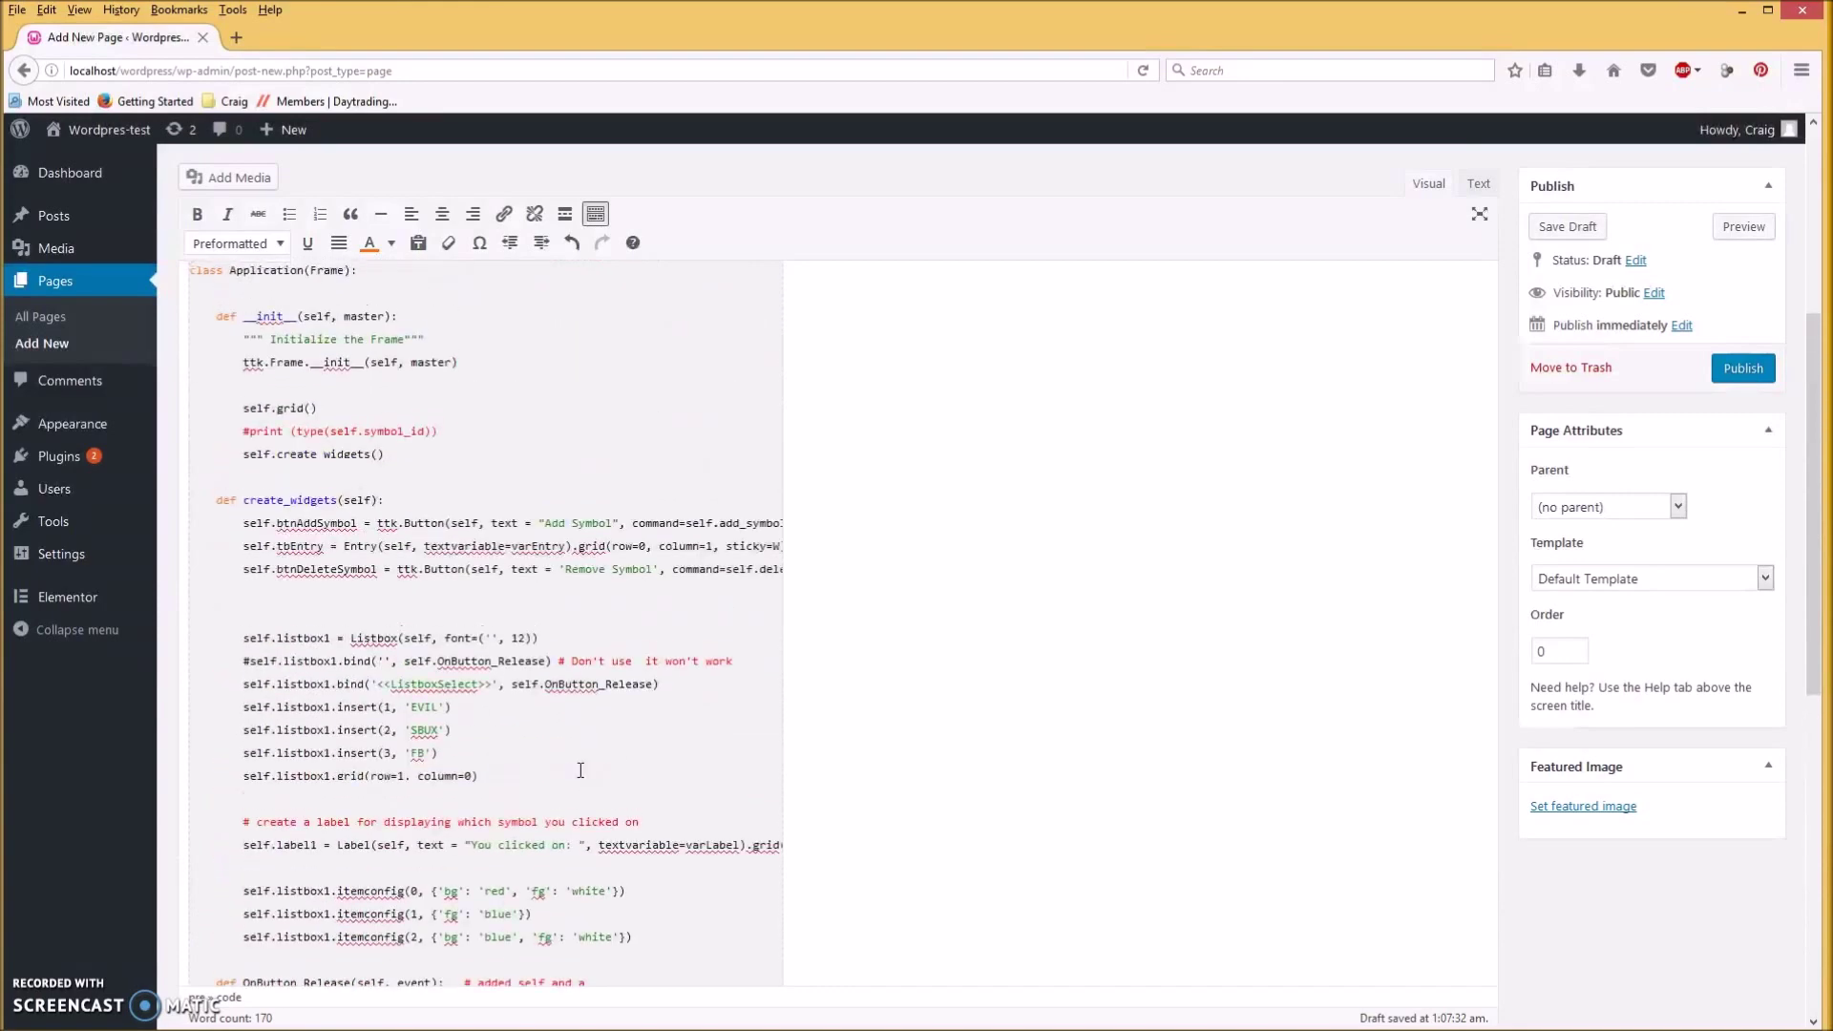
{"action": "left_click", "coordinate": [567, 752]}
{"action": "scroll", "coordinate": [564, 745], "scroll_direction": "up", "scroll_amount": 3}
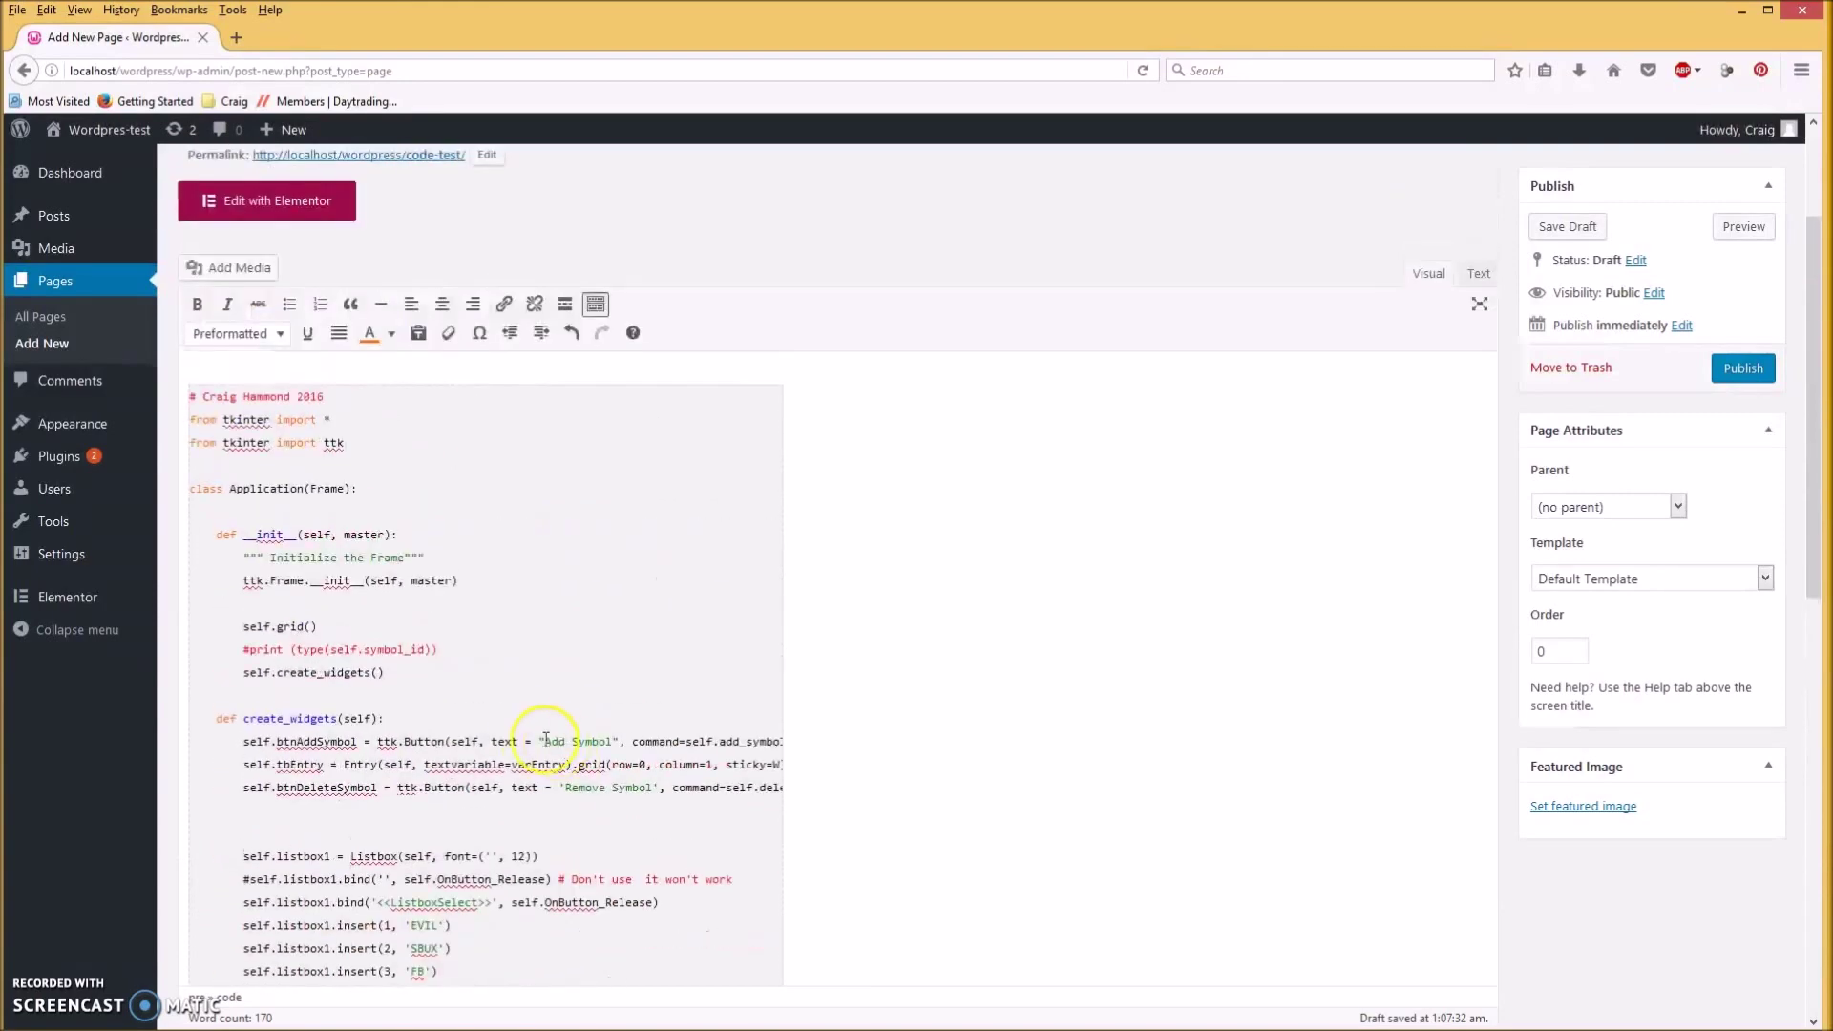
{"action": "scroll", "coordinate": [530, 732], "scroll_direction": "down", "scroll_amount": 2}
{"action": "scroll", "coordinate": [530, 732], "scroll_direction": "down", "scroll_amount": 3}
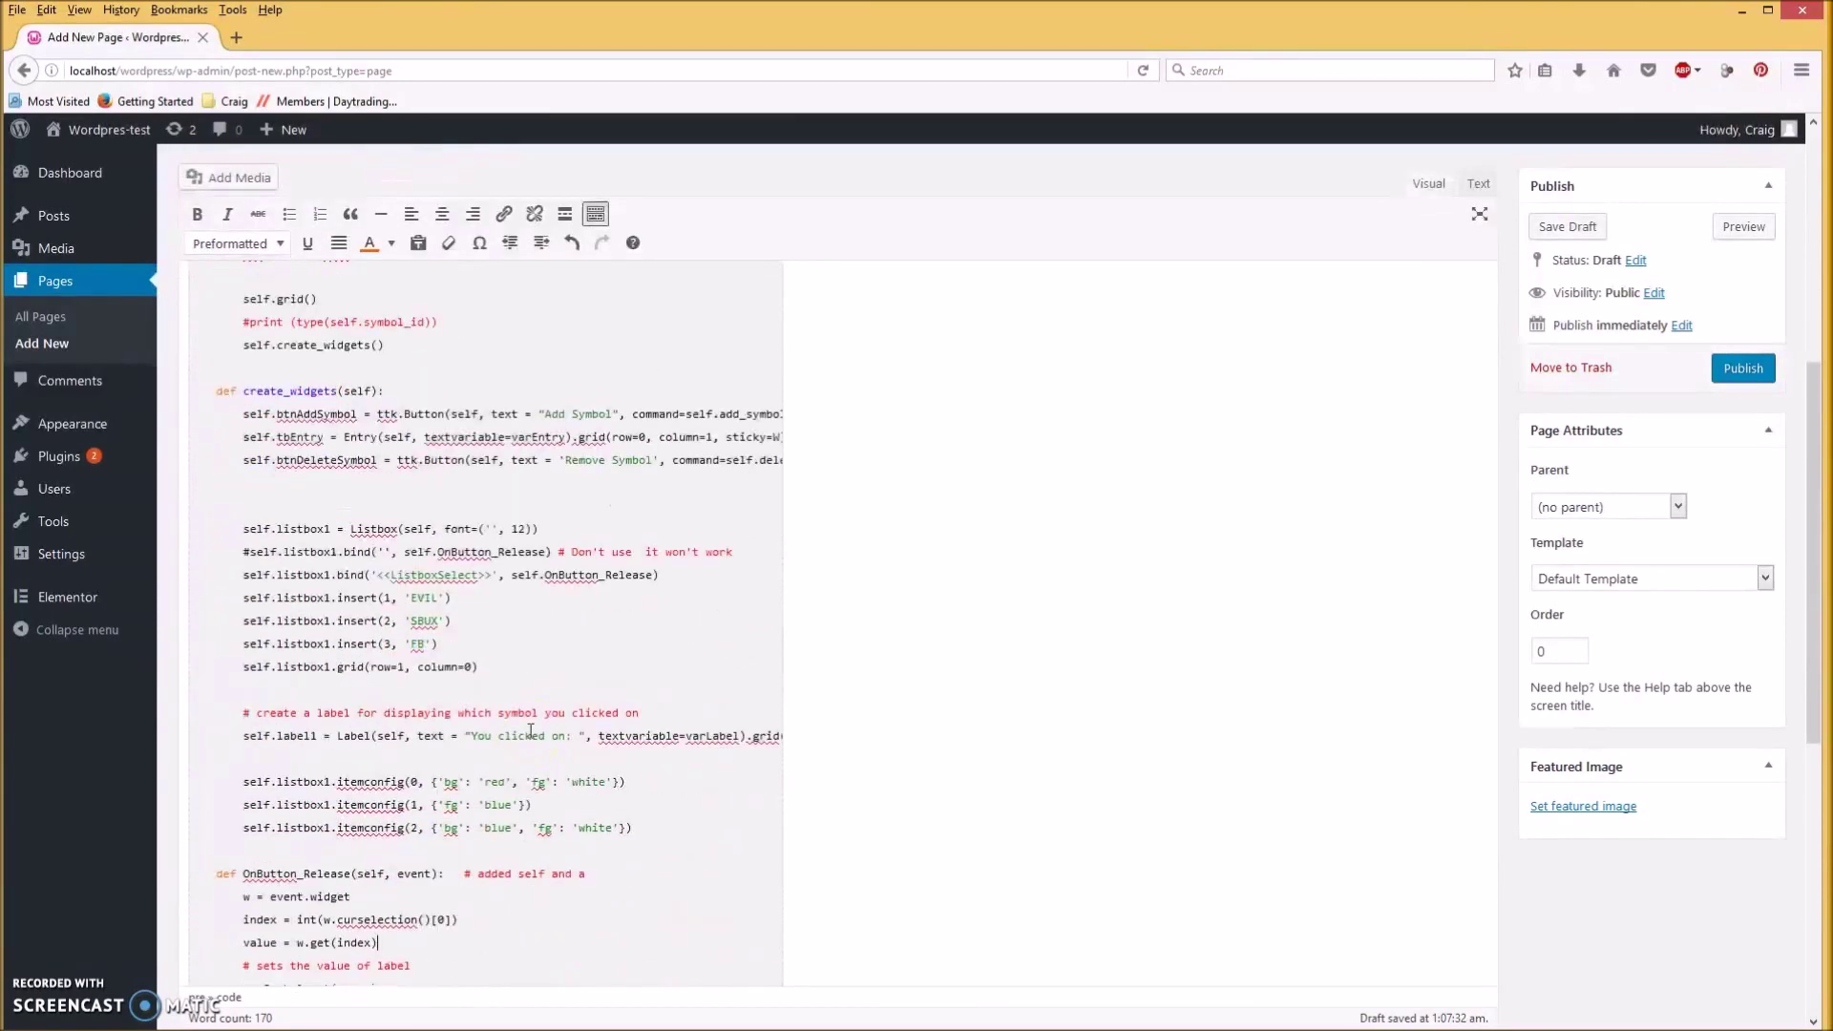
{"action": "scroll", "coordinate": [535, 735], "scroll_direction": "down", "scroll_amount": 2}
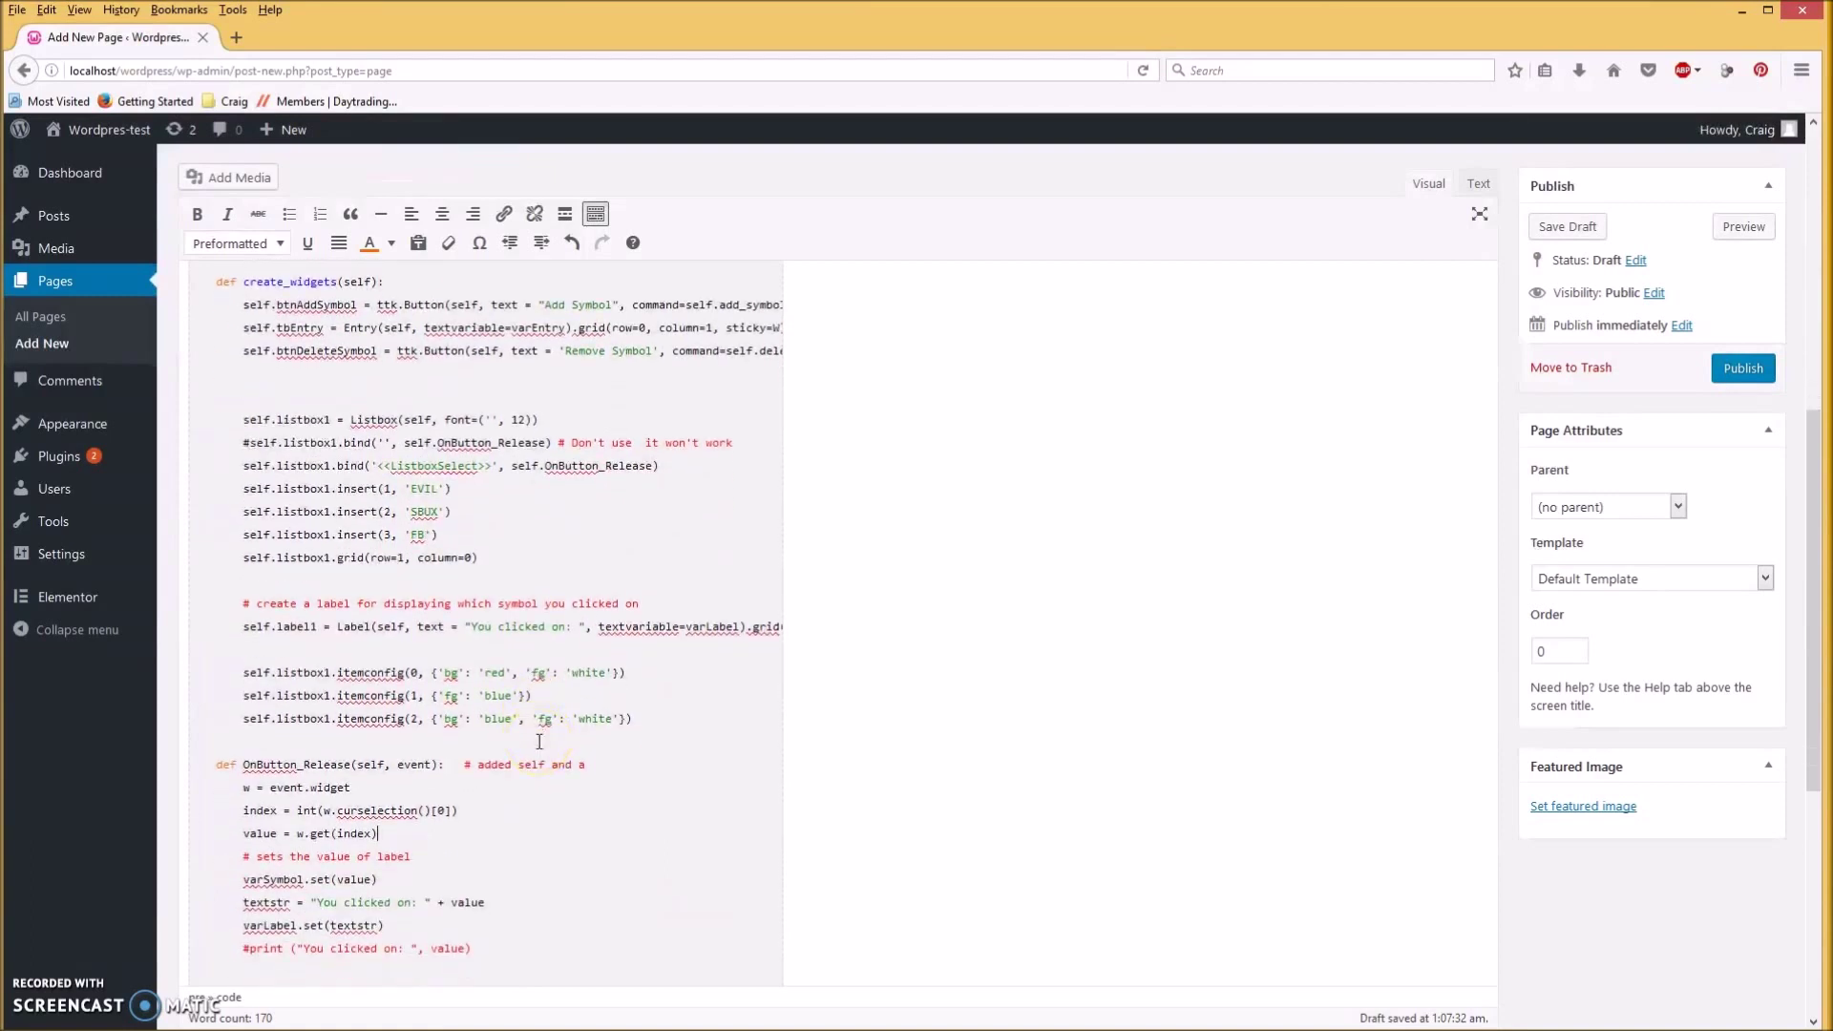
{"action": "scroll", "coordinate": [540, 742], "scroll_direction": "up", "scroll_amount": 2}
{"action": "scroll", "coordinate": [540, 742], "scroll_direction": "down", "scroll_amount": 4}
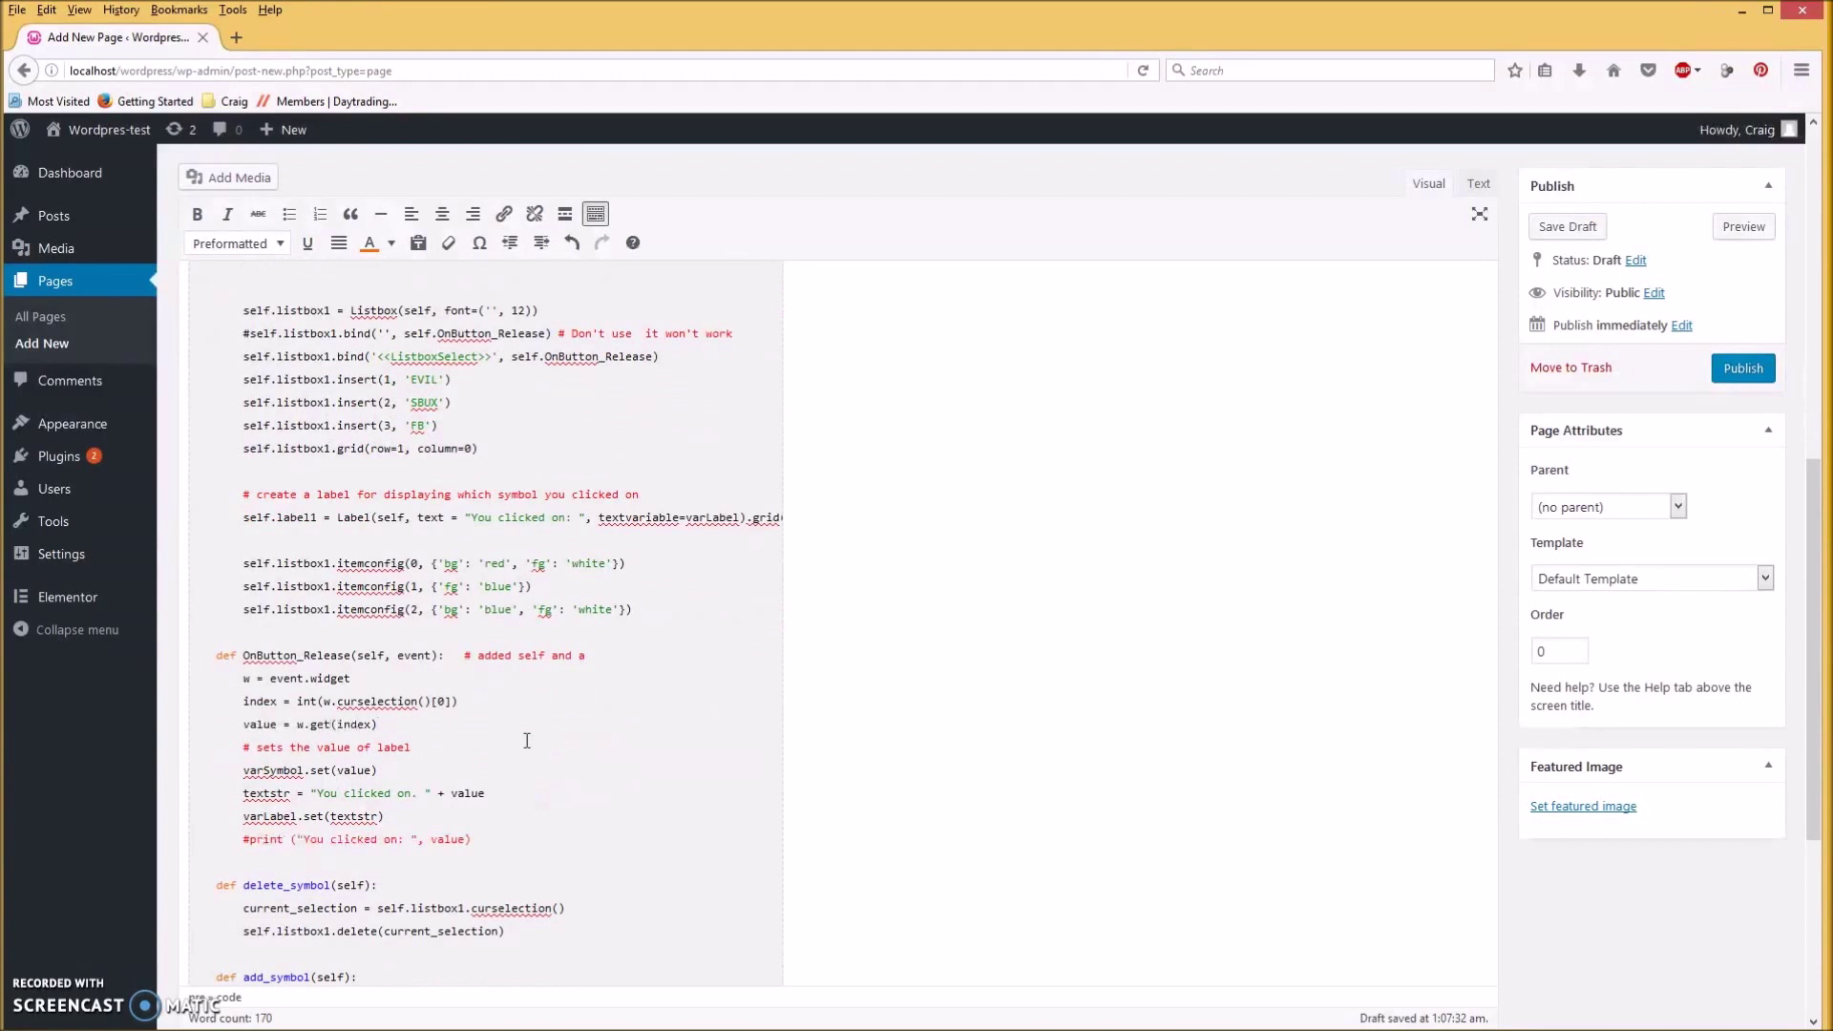
{"action": "scroll", "coordinate": [527, 740], "scroll_direction": "up", "scroll_amount": 2}
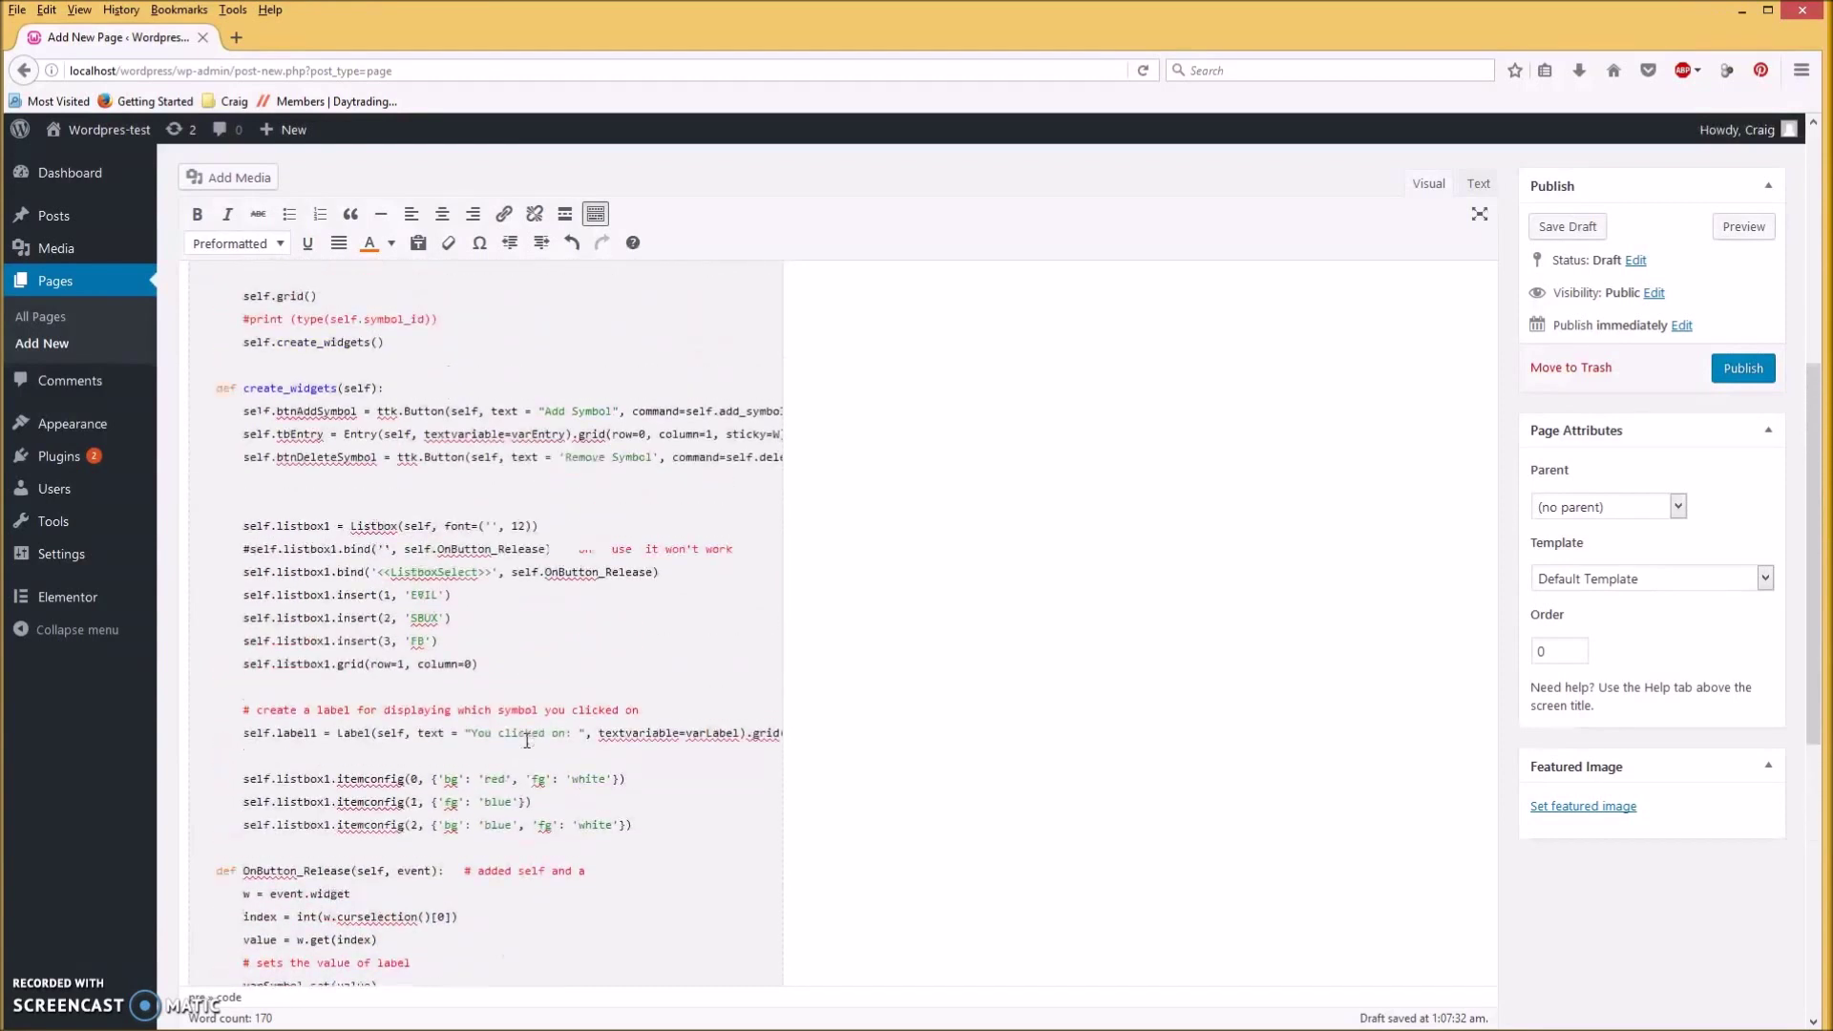
{"action": "left_click", "coordinate": [374, 546]}
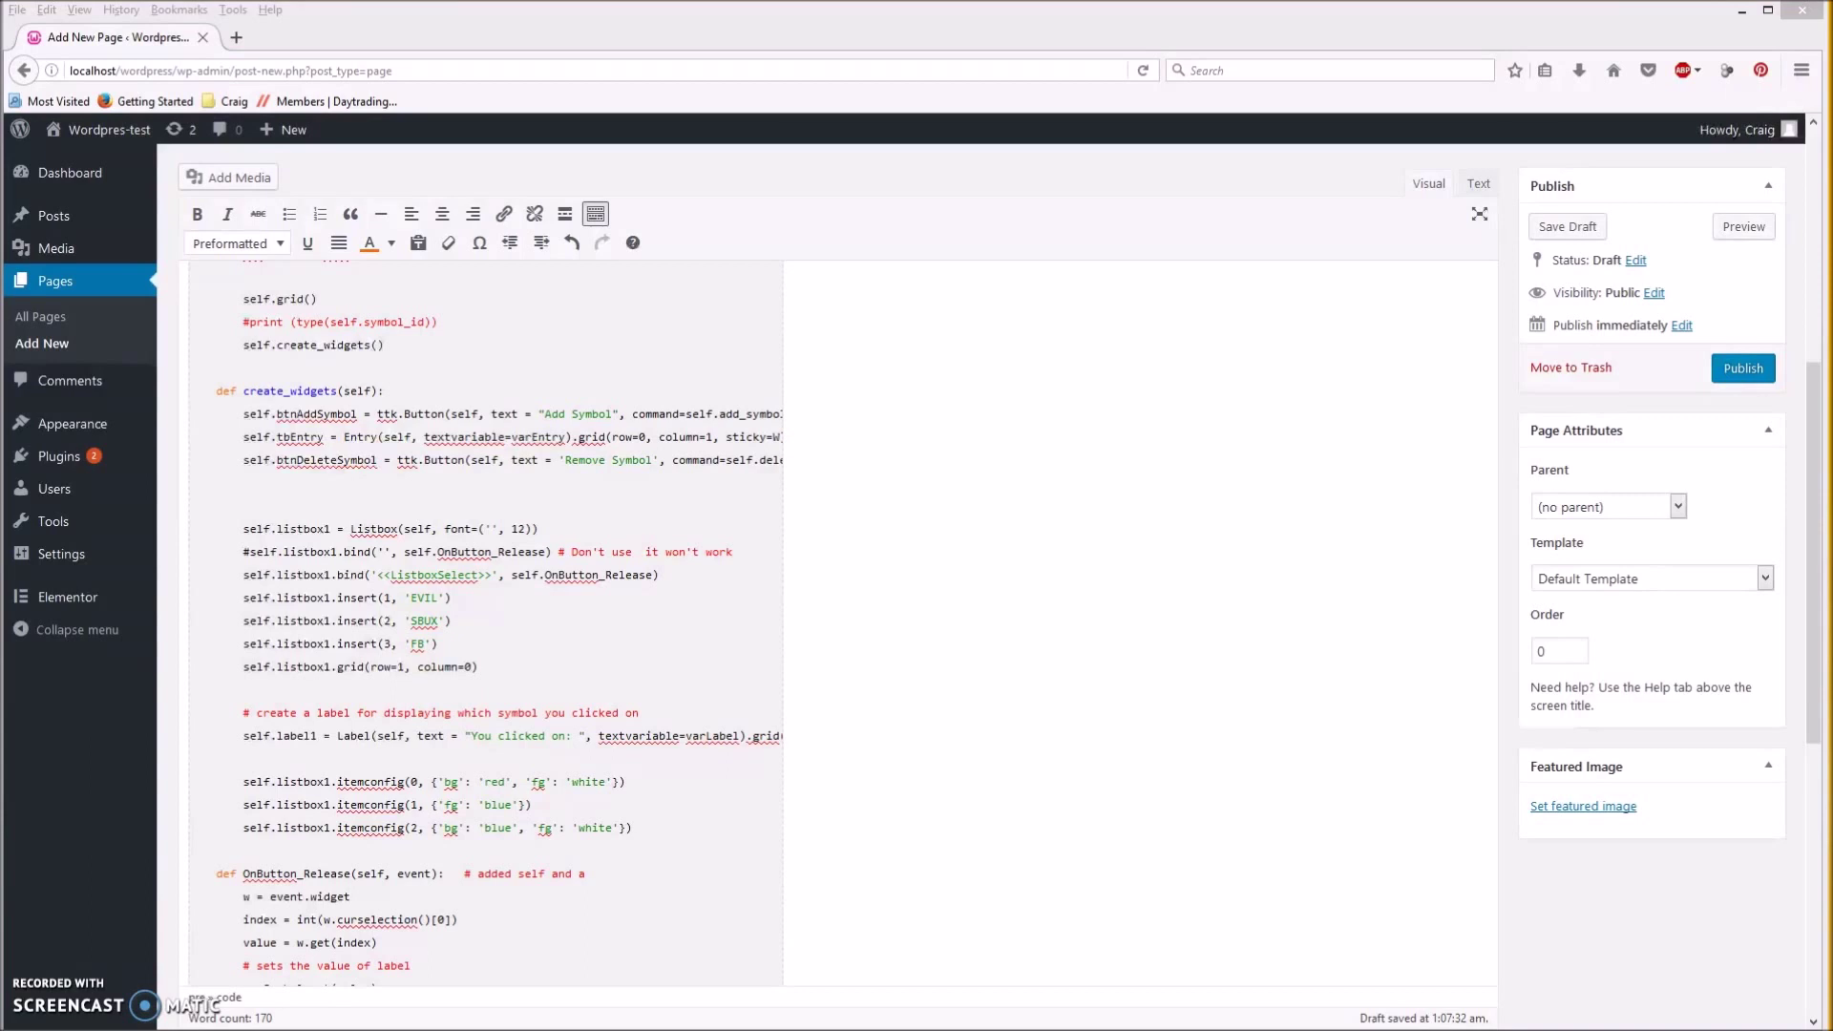
Replace the empty quotes in the commented bind line with '<ButtonRelease-1>' and colour it green.
{"action": "double_click", "coordinate": [379, 551]}
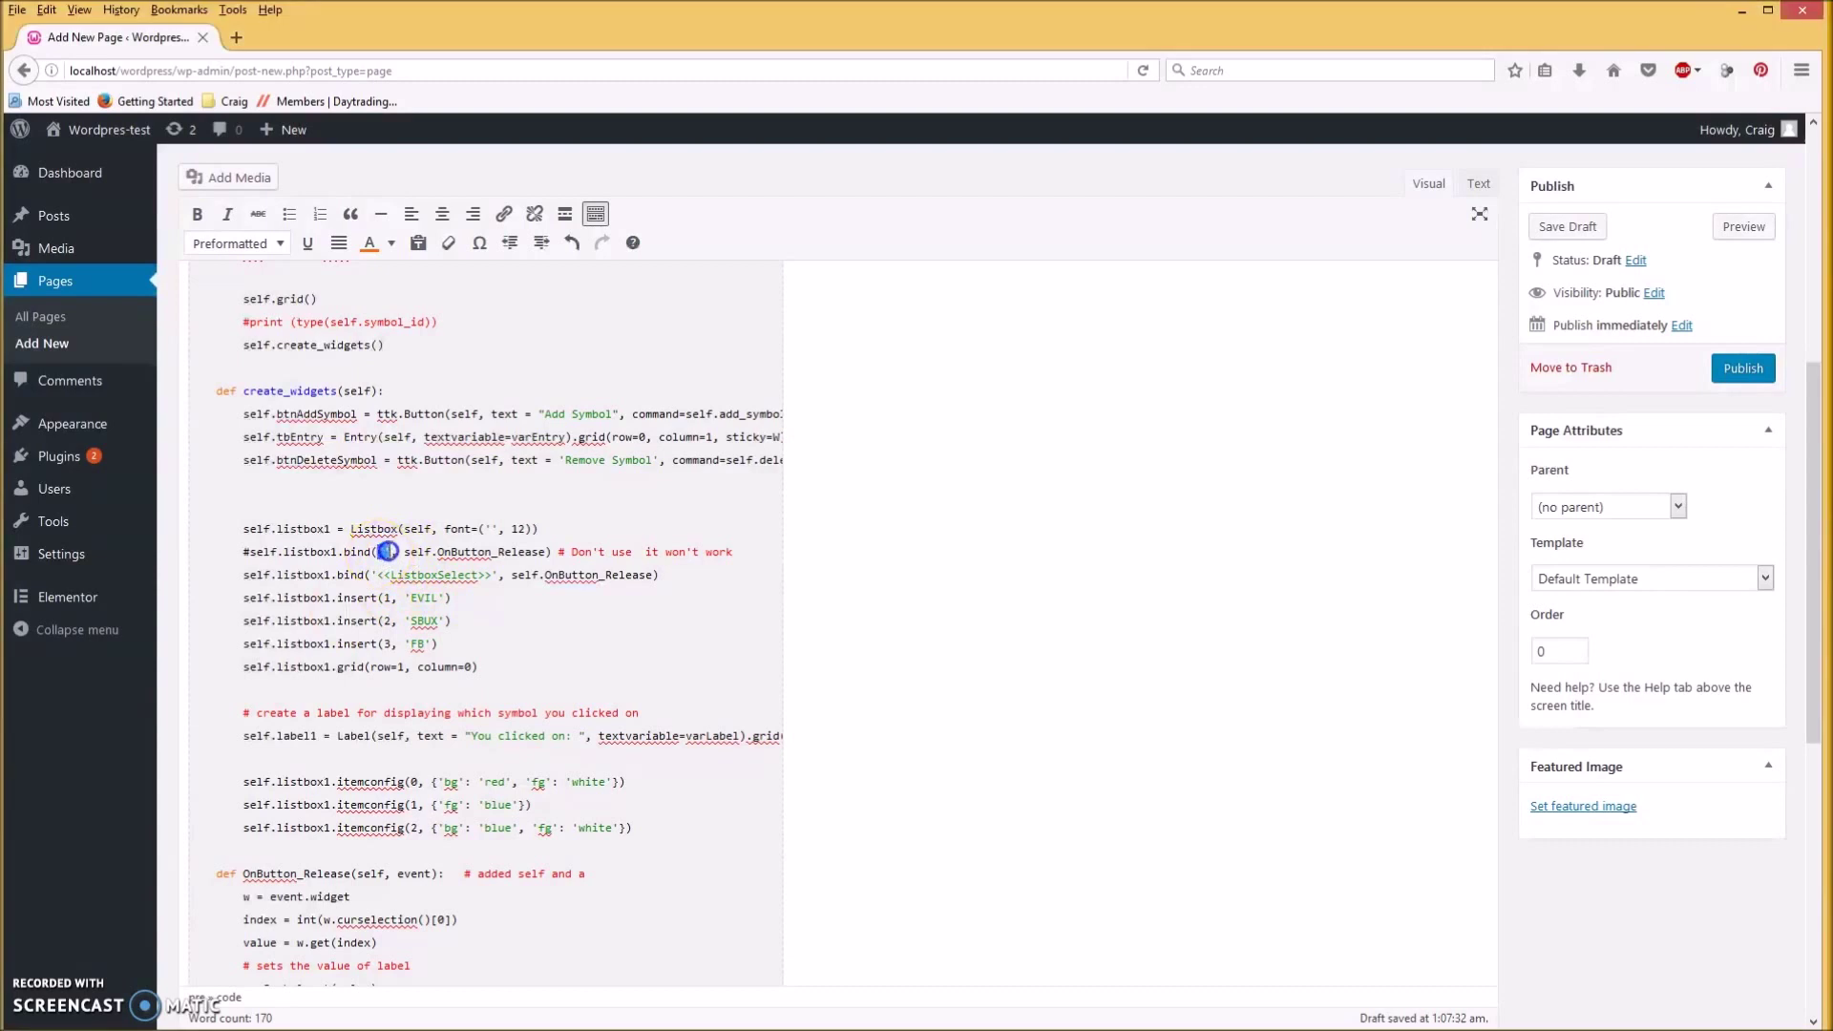
{"action": "type", "text": "'<ButtonRelease-1>'"}
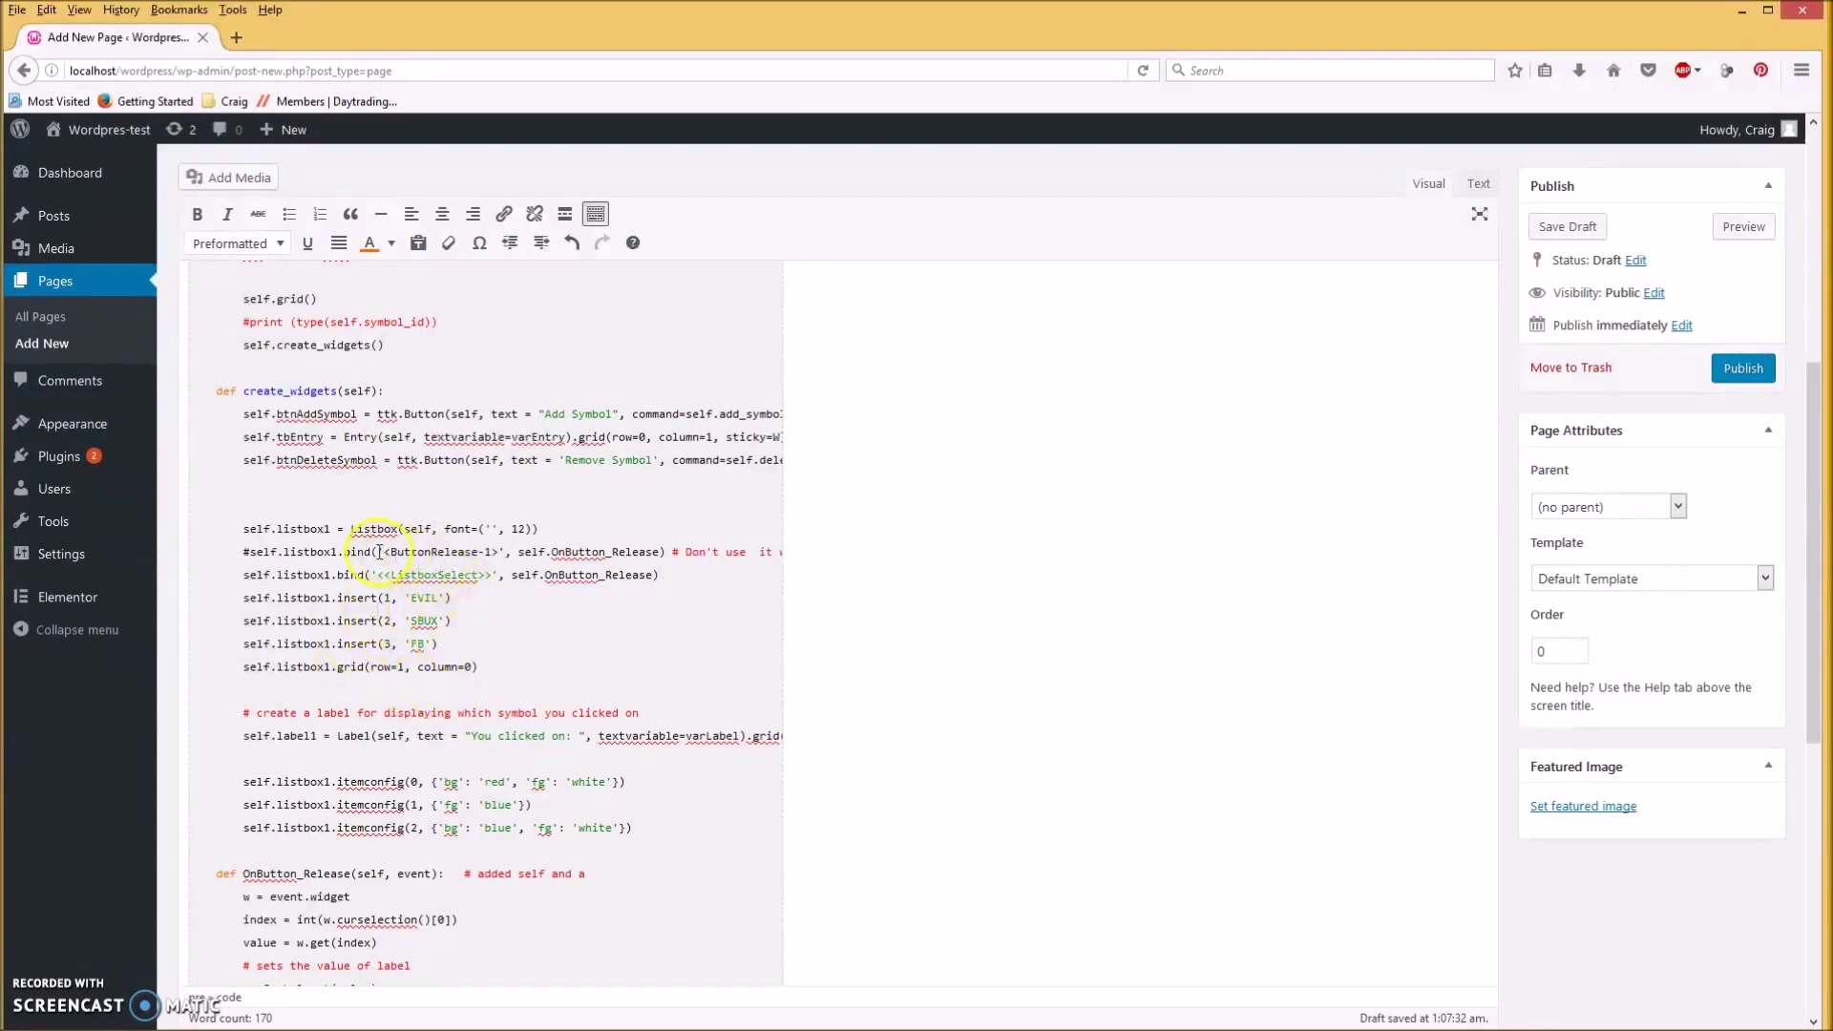
{"action": "left_click_drag", "start_coordinate": [379, 552], "coordinate": [506, 553]}
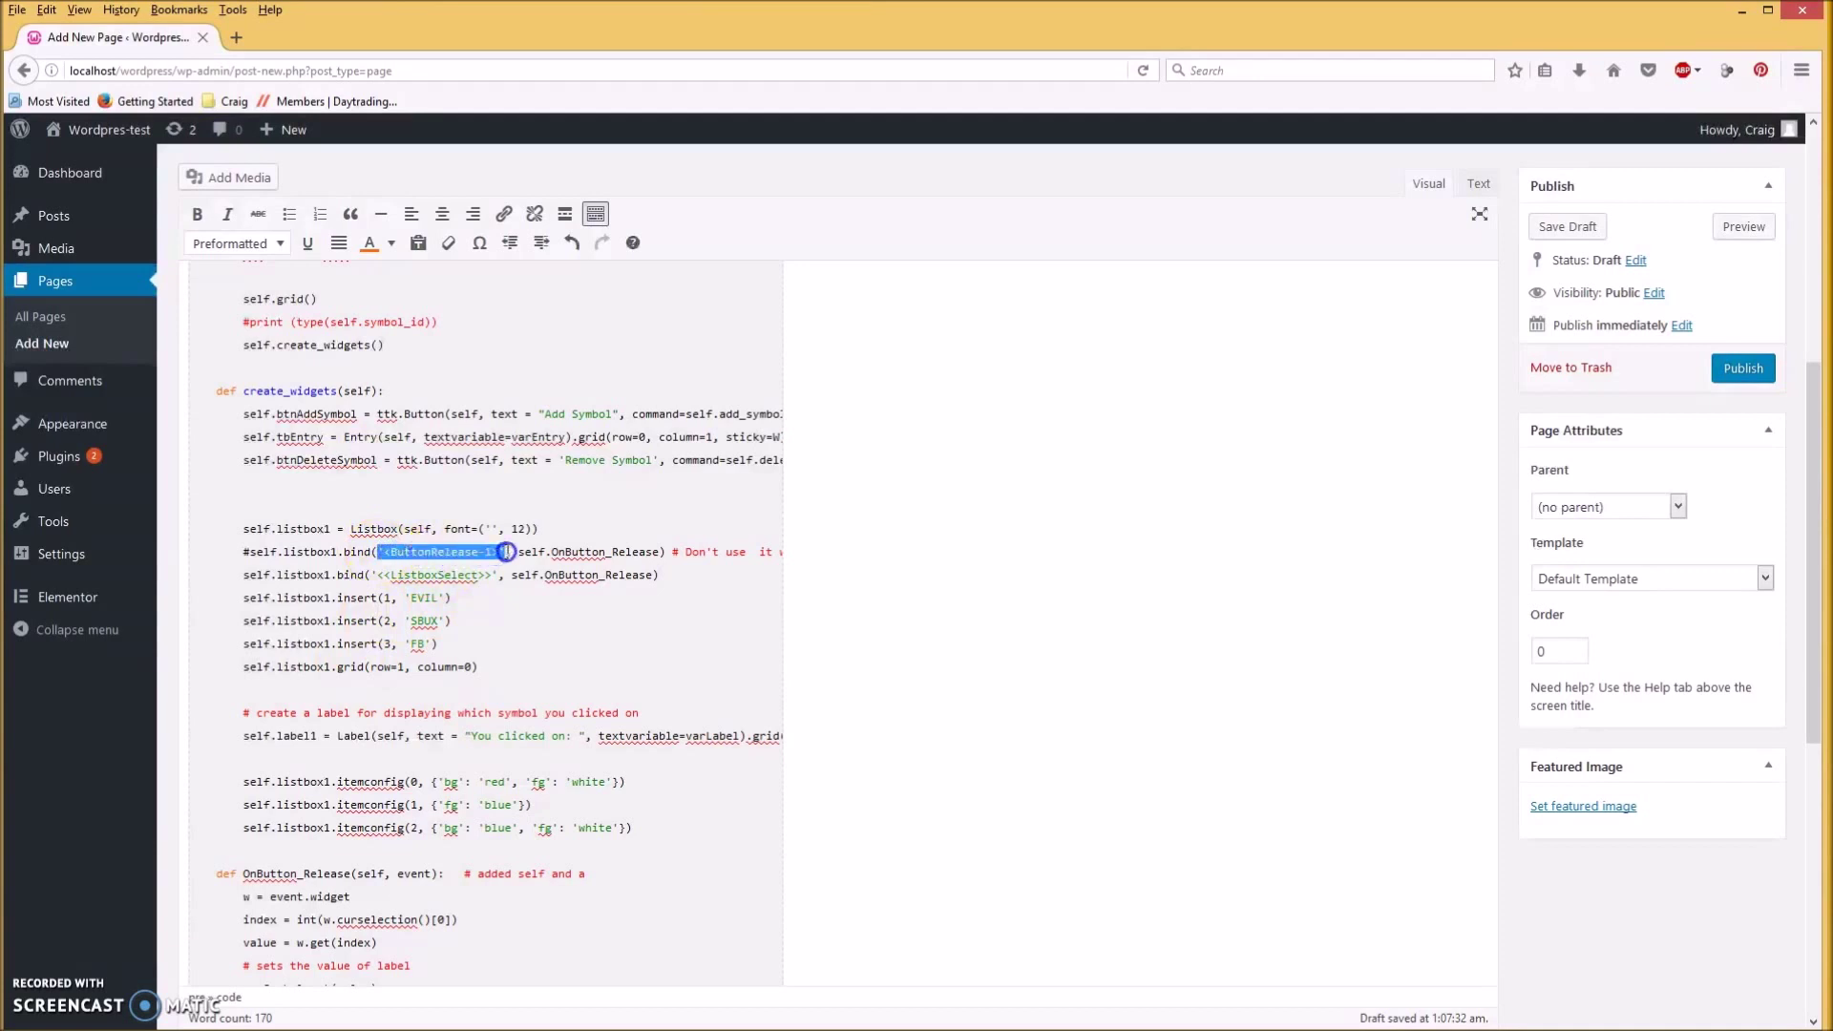
{"action": "left_click", "coordinate": [391, 244]}
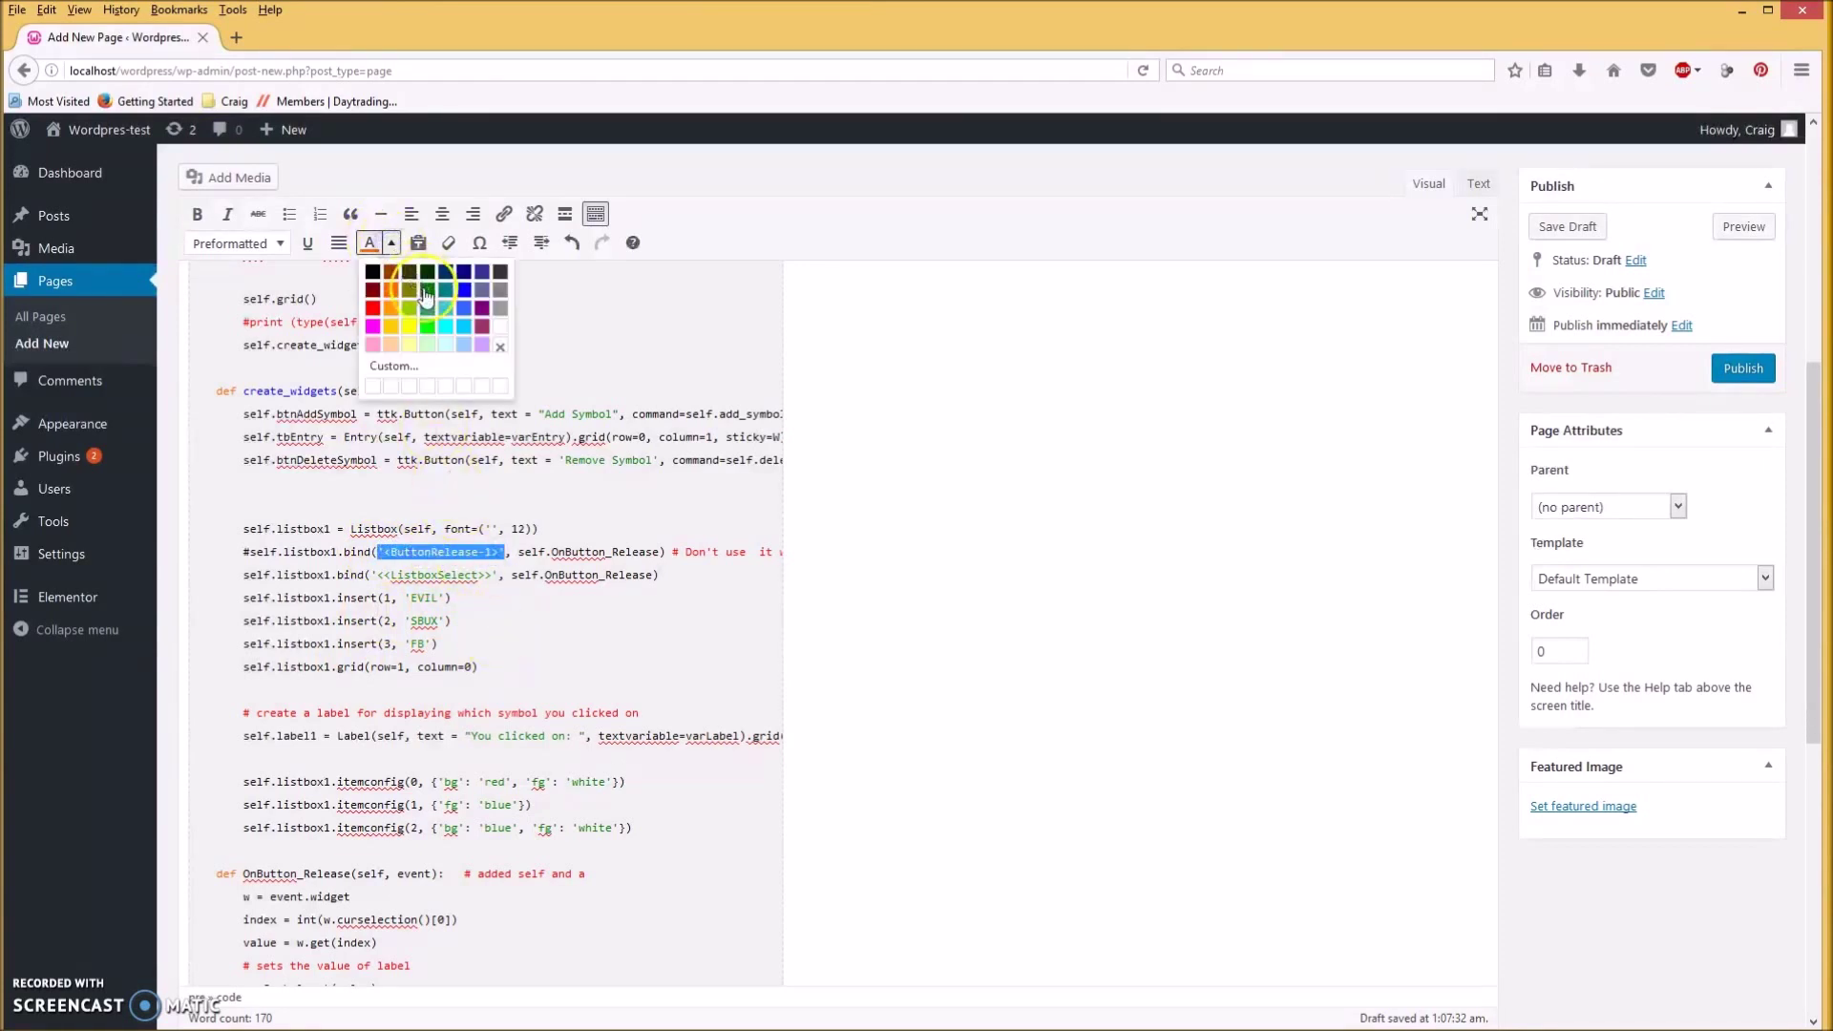
{"action": "left_click", "coordinate": [428, 291]}
{"action": "left_click", "coordinate": [545, 662]}
Bring the ListboxVideo.py IDLE window forward and move it to the right side.
{"action": "scroll", "coordinate": [549, 647], "scroll_direction": "down", "scroll_amount": 2}
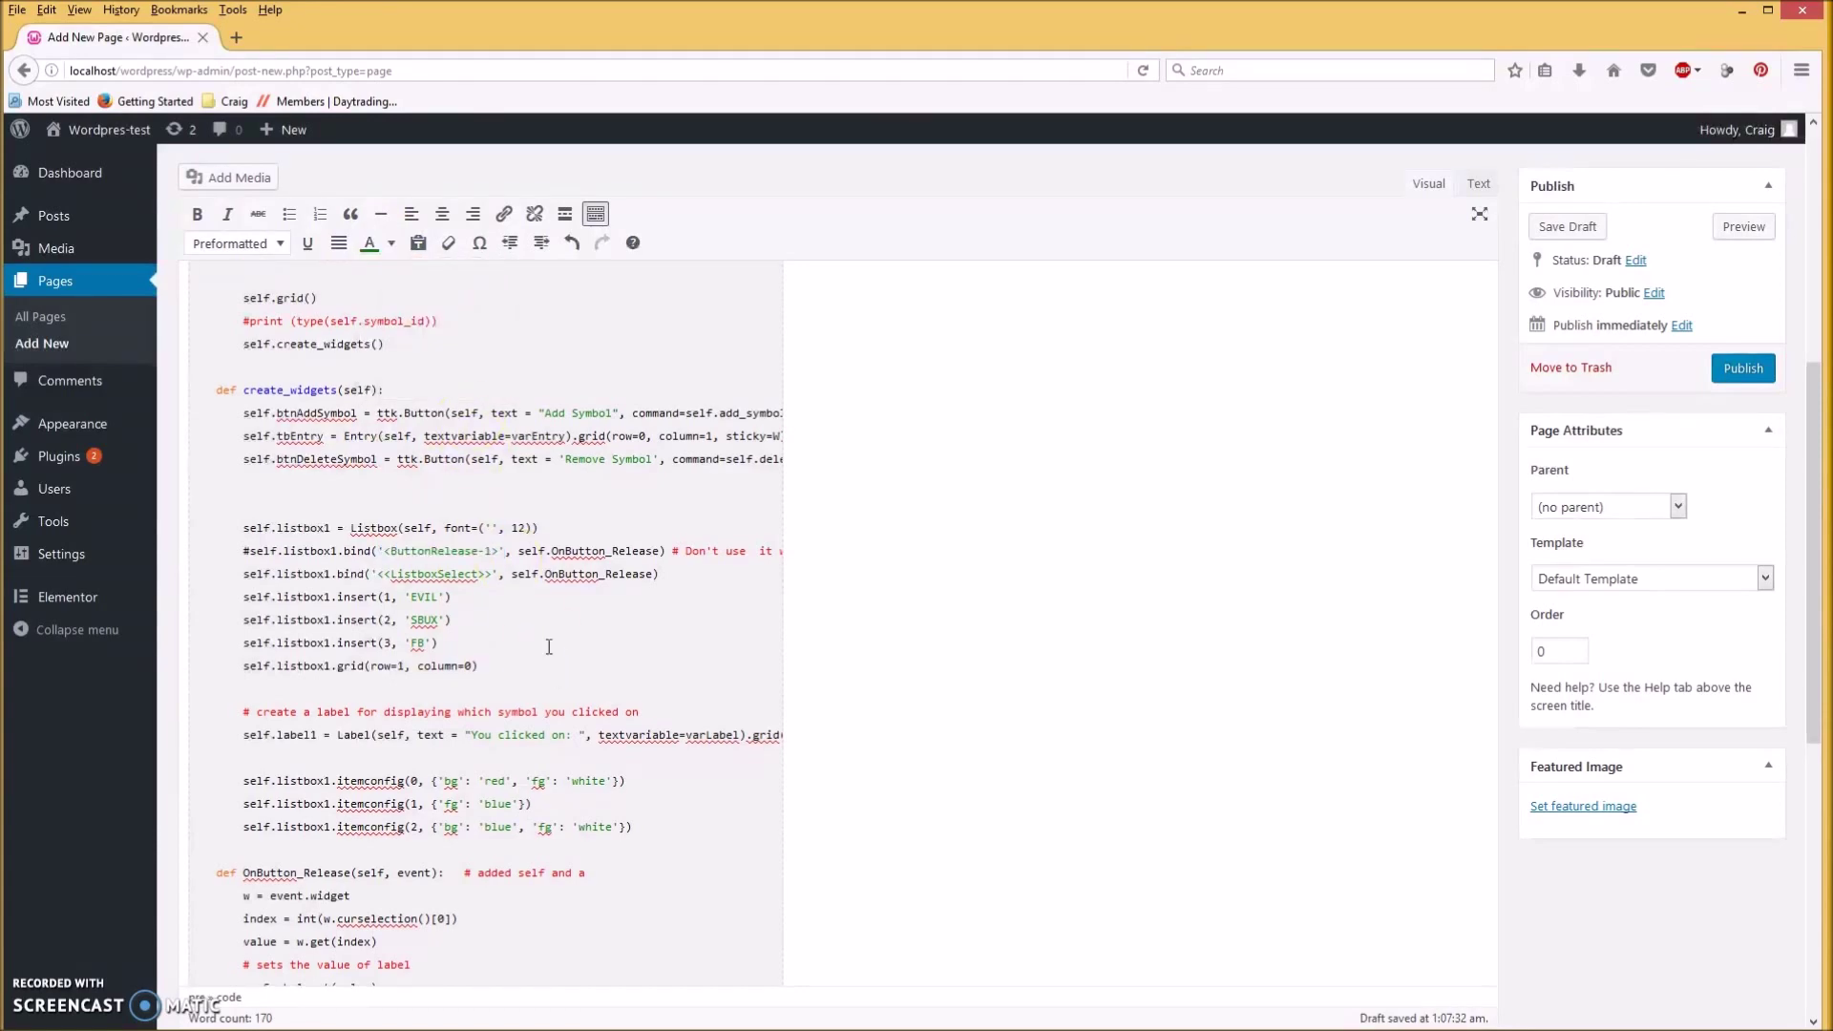
{"action": "scroll", "coordinate": [549, 647], "scroll_direction": "up", "scroll_amount": 2}
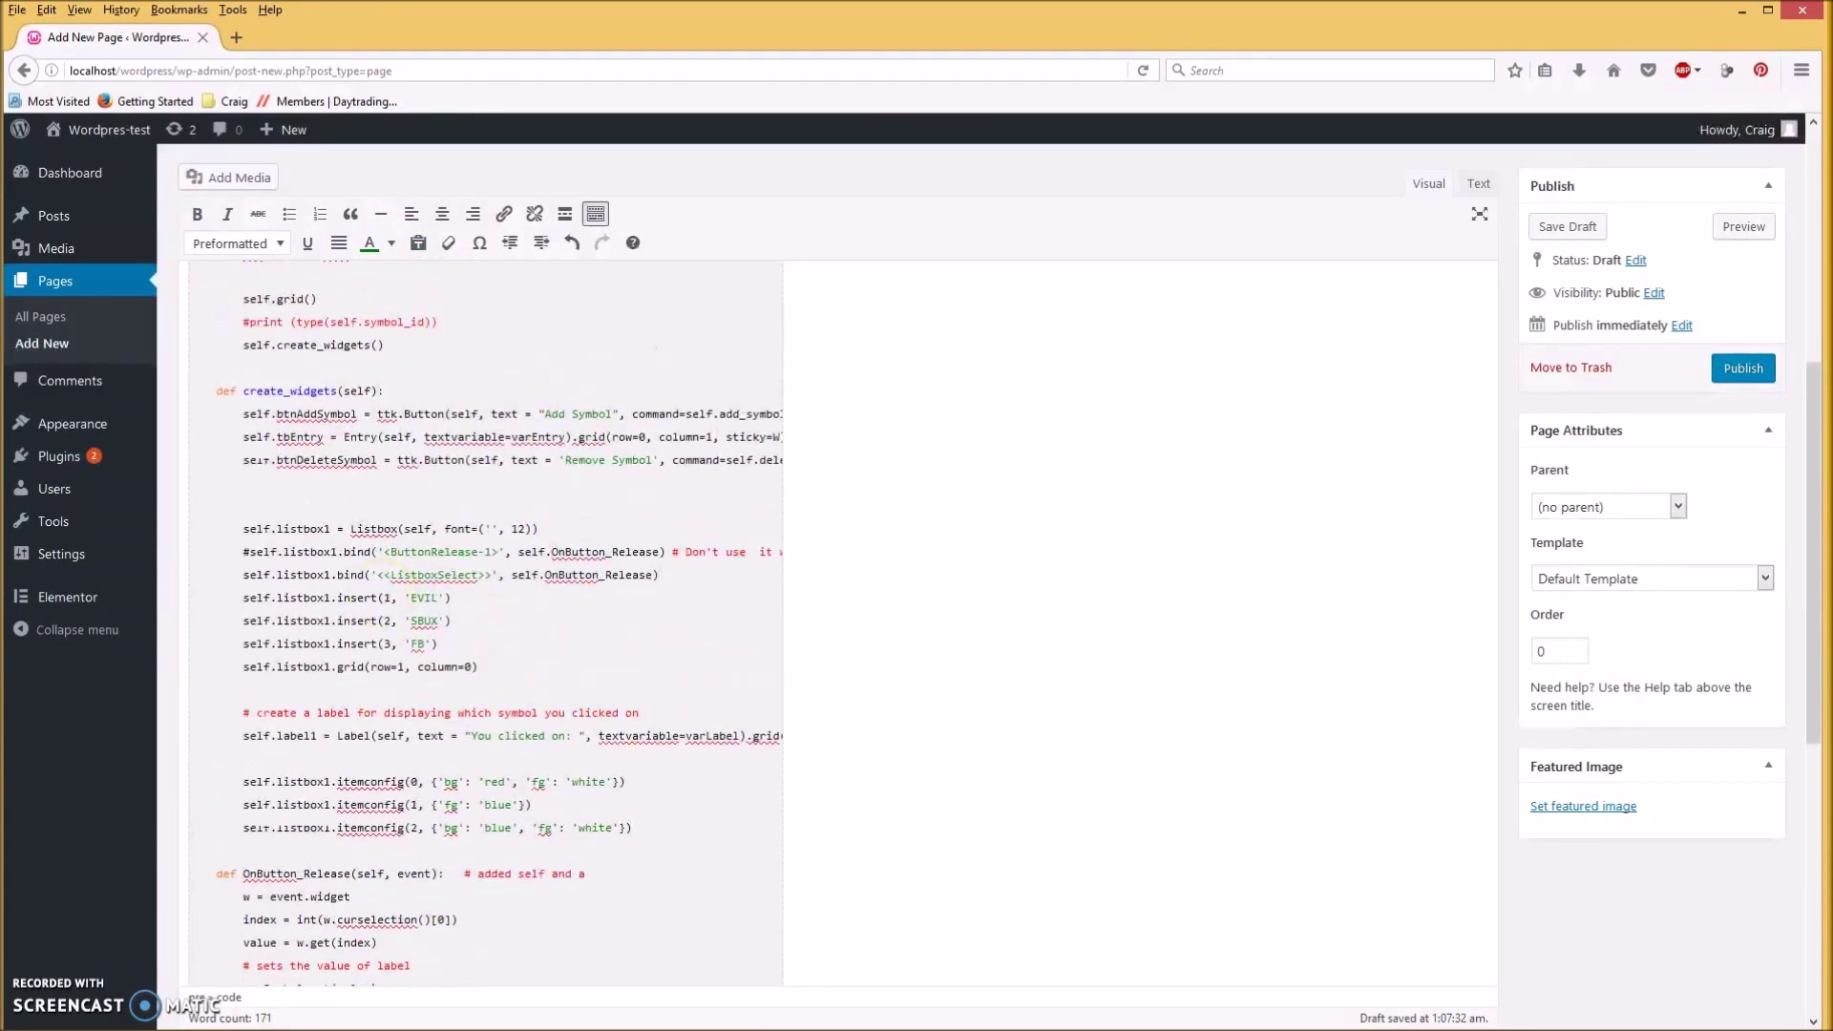
{"action": "key", "text": "alt+Tab"}
{"action": "left_click_drag", "start_coordinate": [516, 125], "coordinate": [1330, 123]}
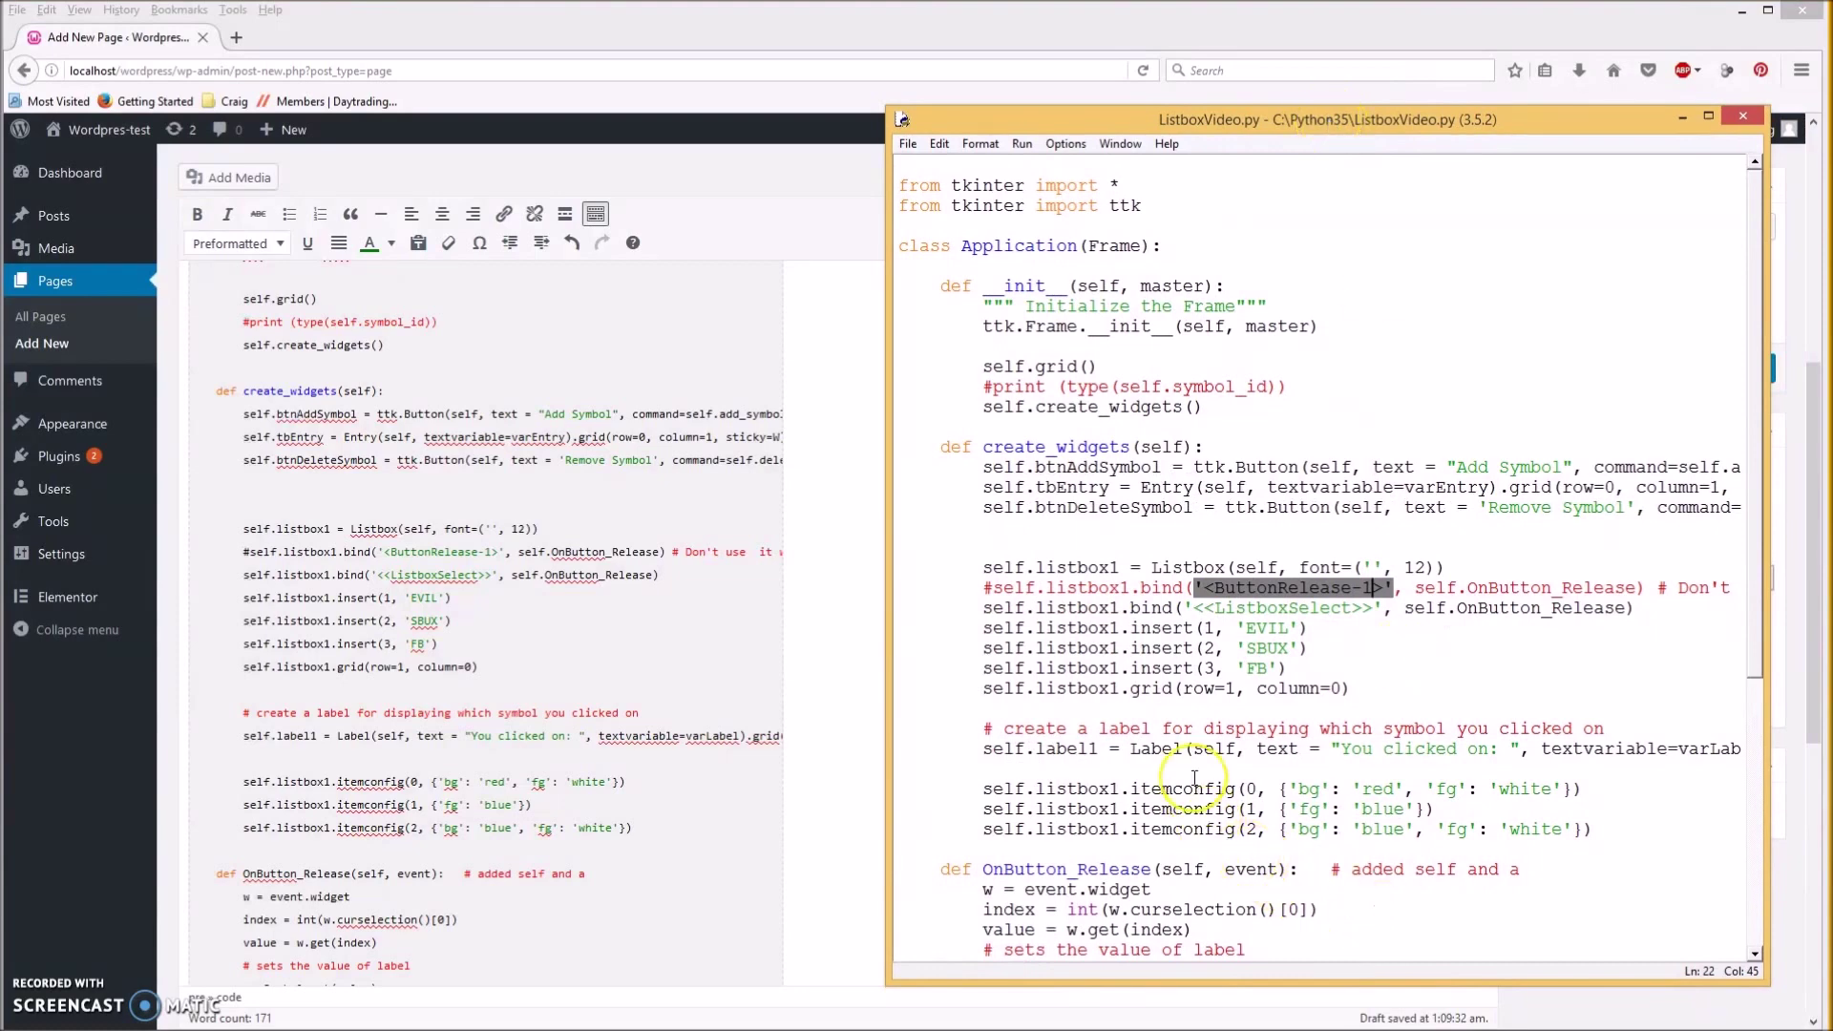
Compare against ListboxVideo.py in IDLE, then minimize the IDLE window.
{"action": "scroll", "coordinate": [1194, 778], "scroll_direction": "down", "scroll_amount": 5}
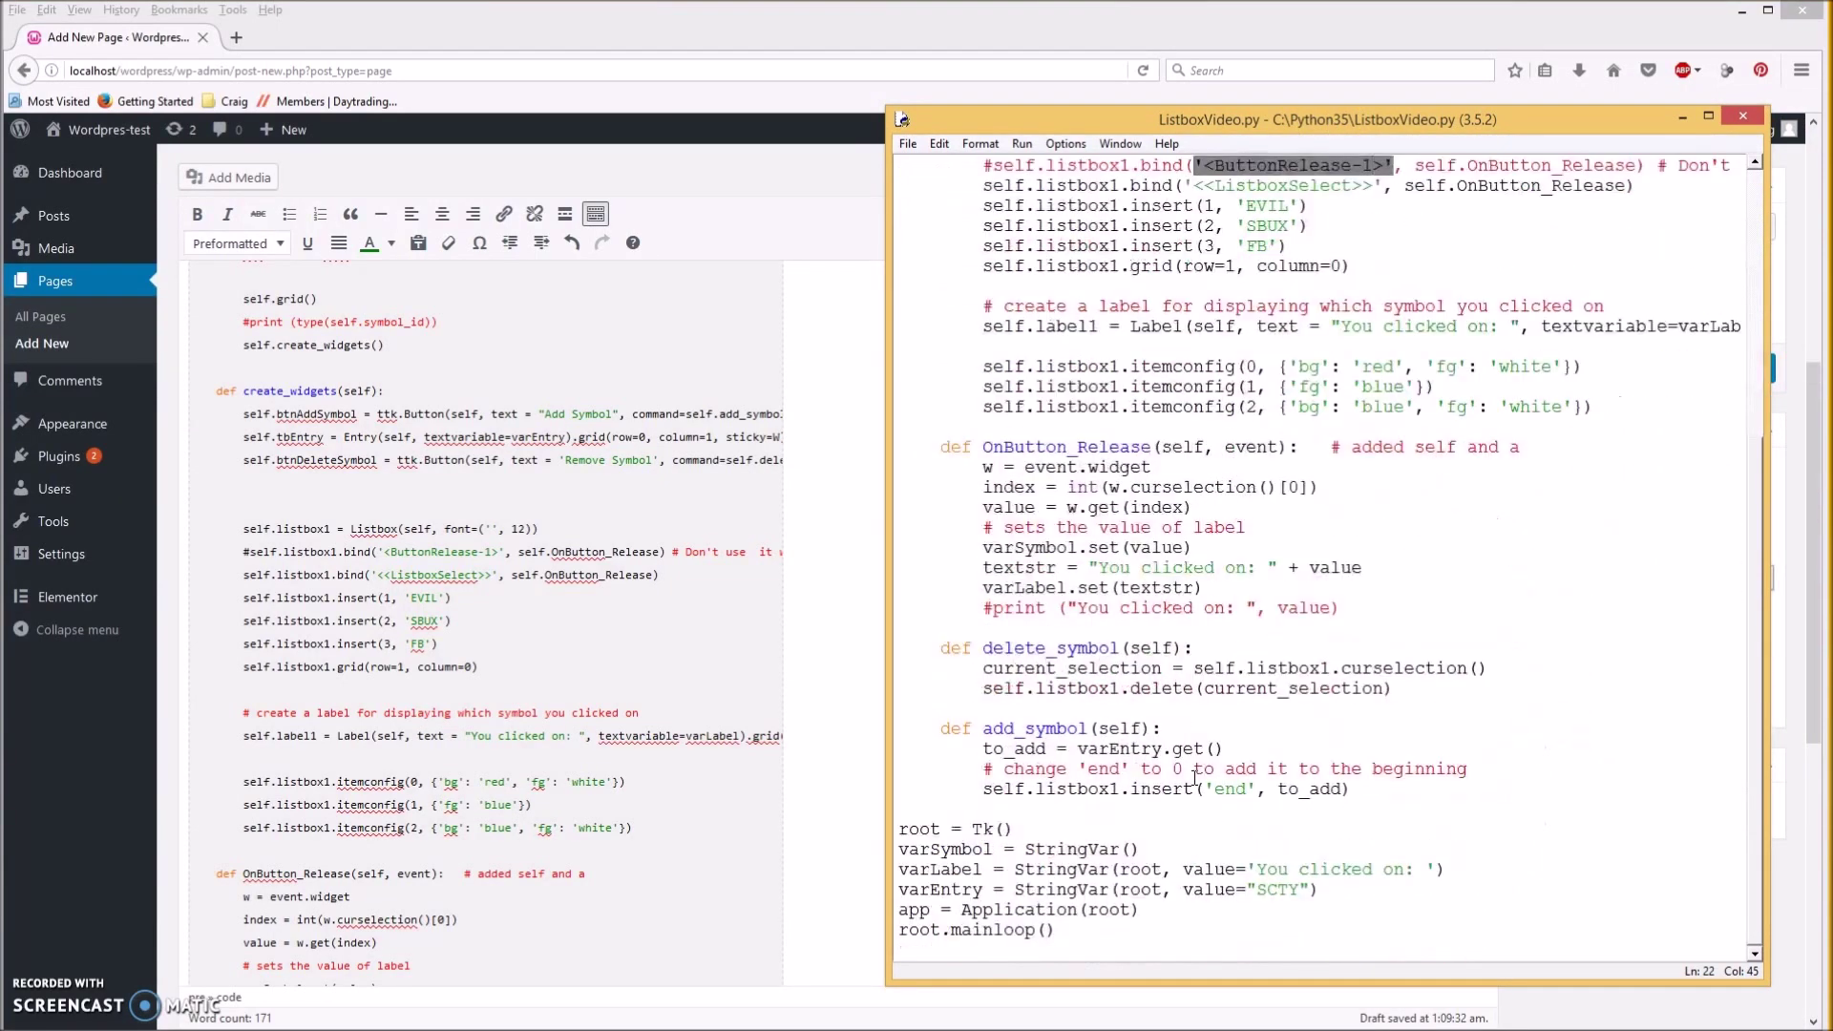
{"action": "scroll", "coordinate": [1194, 779], "scroll_direction": "up", "scroll_amount": 4}
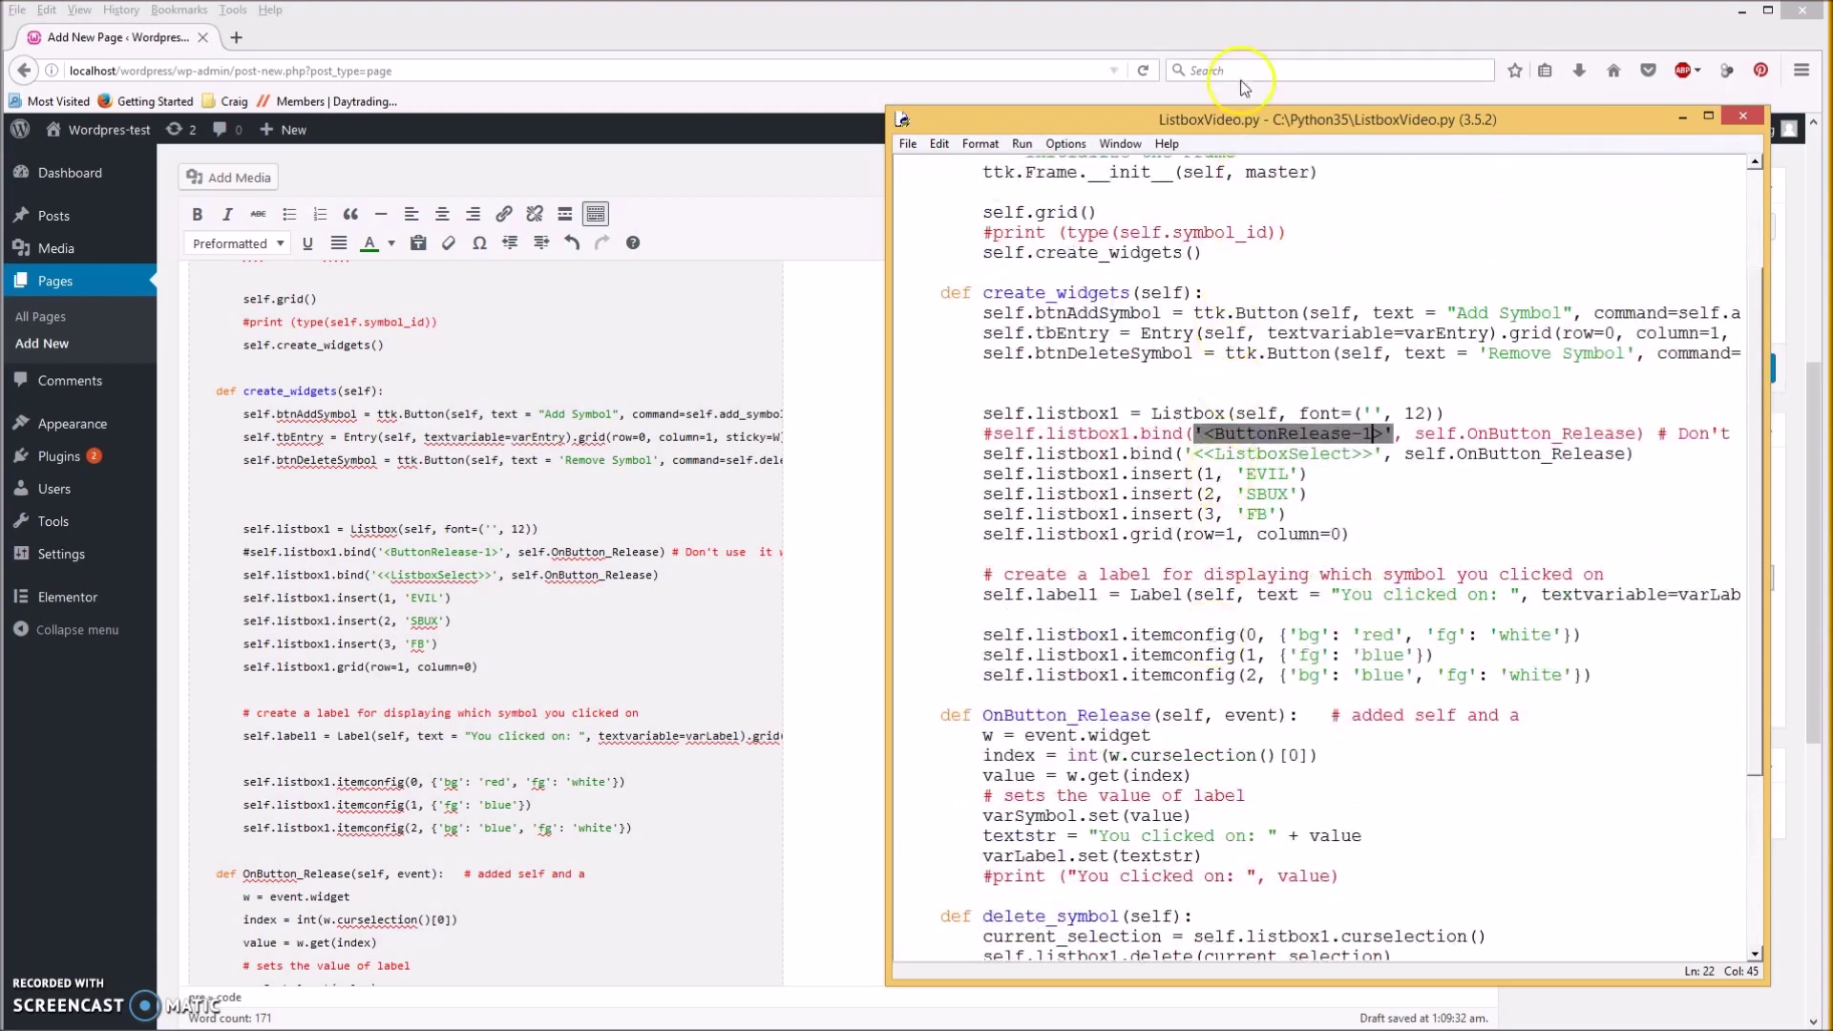
{"action": "left_click", "coordinate": [1682, 115]}
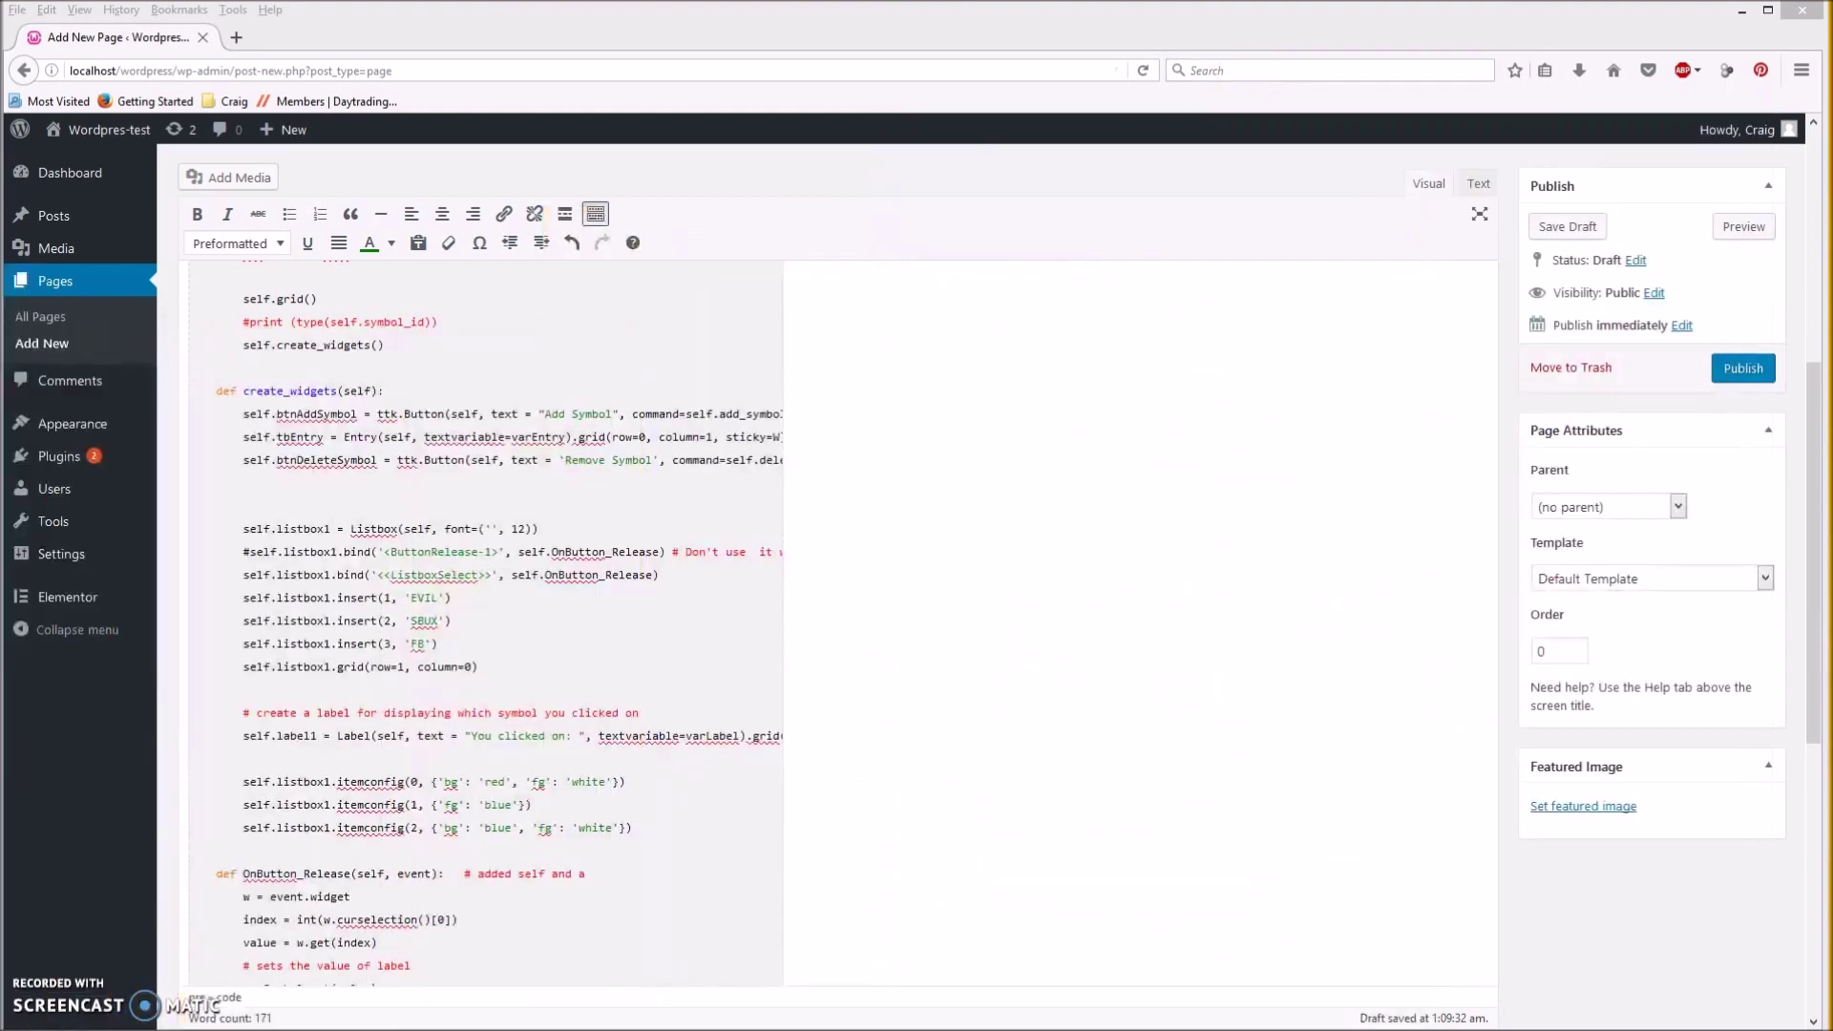
Publish the Code test page and look over its body content.
{"action": "left_click", "coordinate": [1738, 371]}
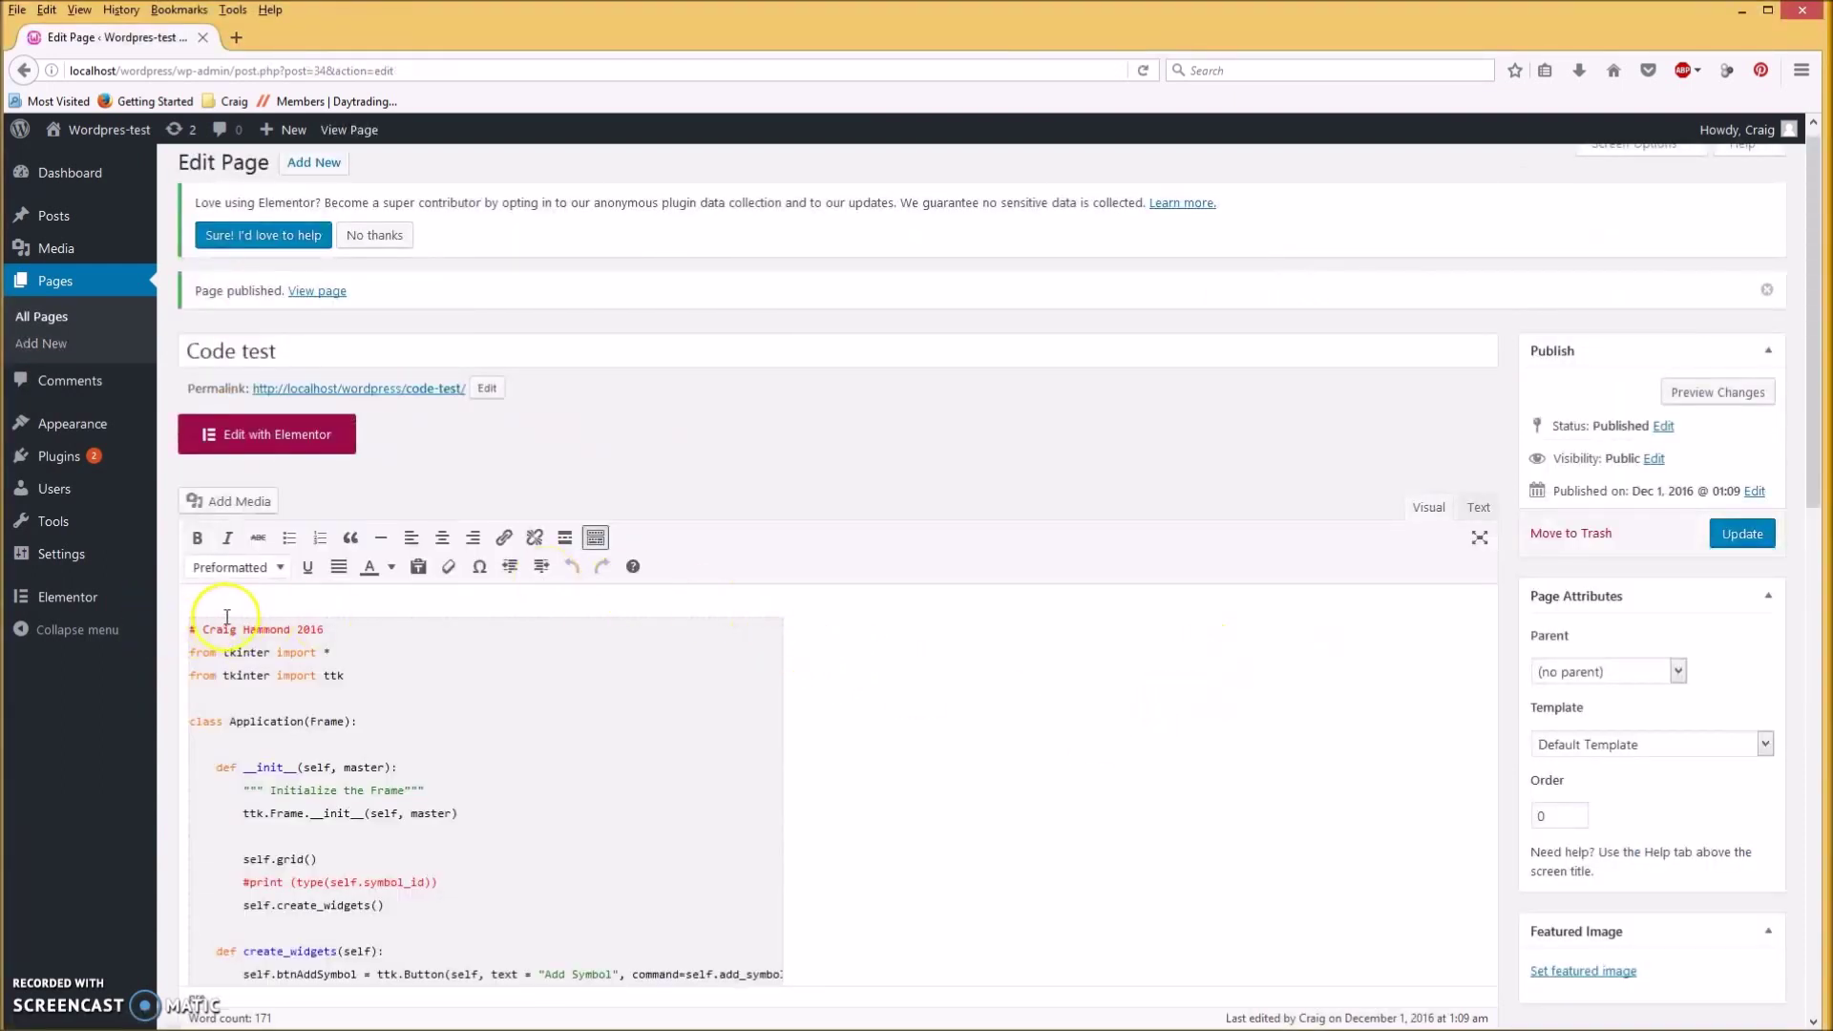
{"action": "scroll", "coordinate": [757, 642], "scroll_direction": "down", "scroll_amount": 3}
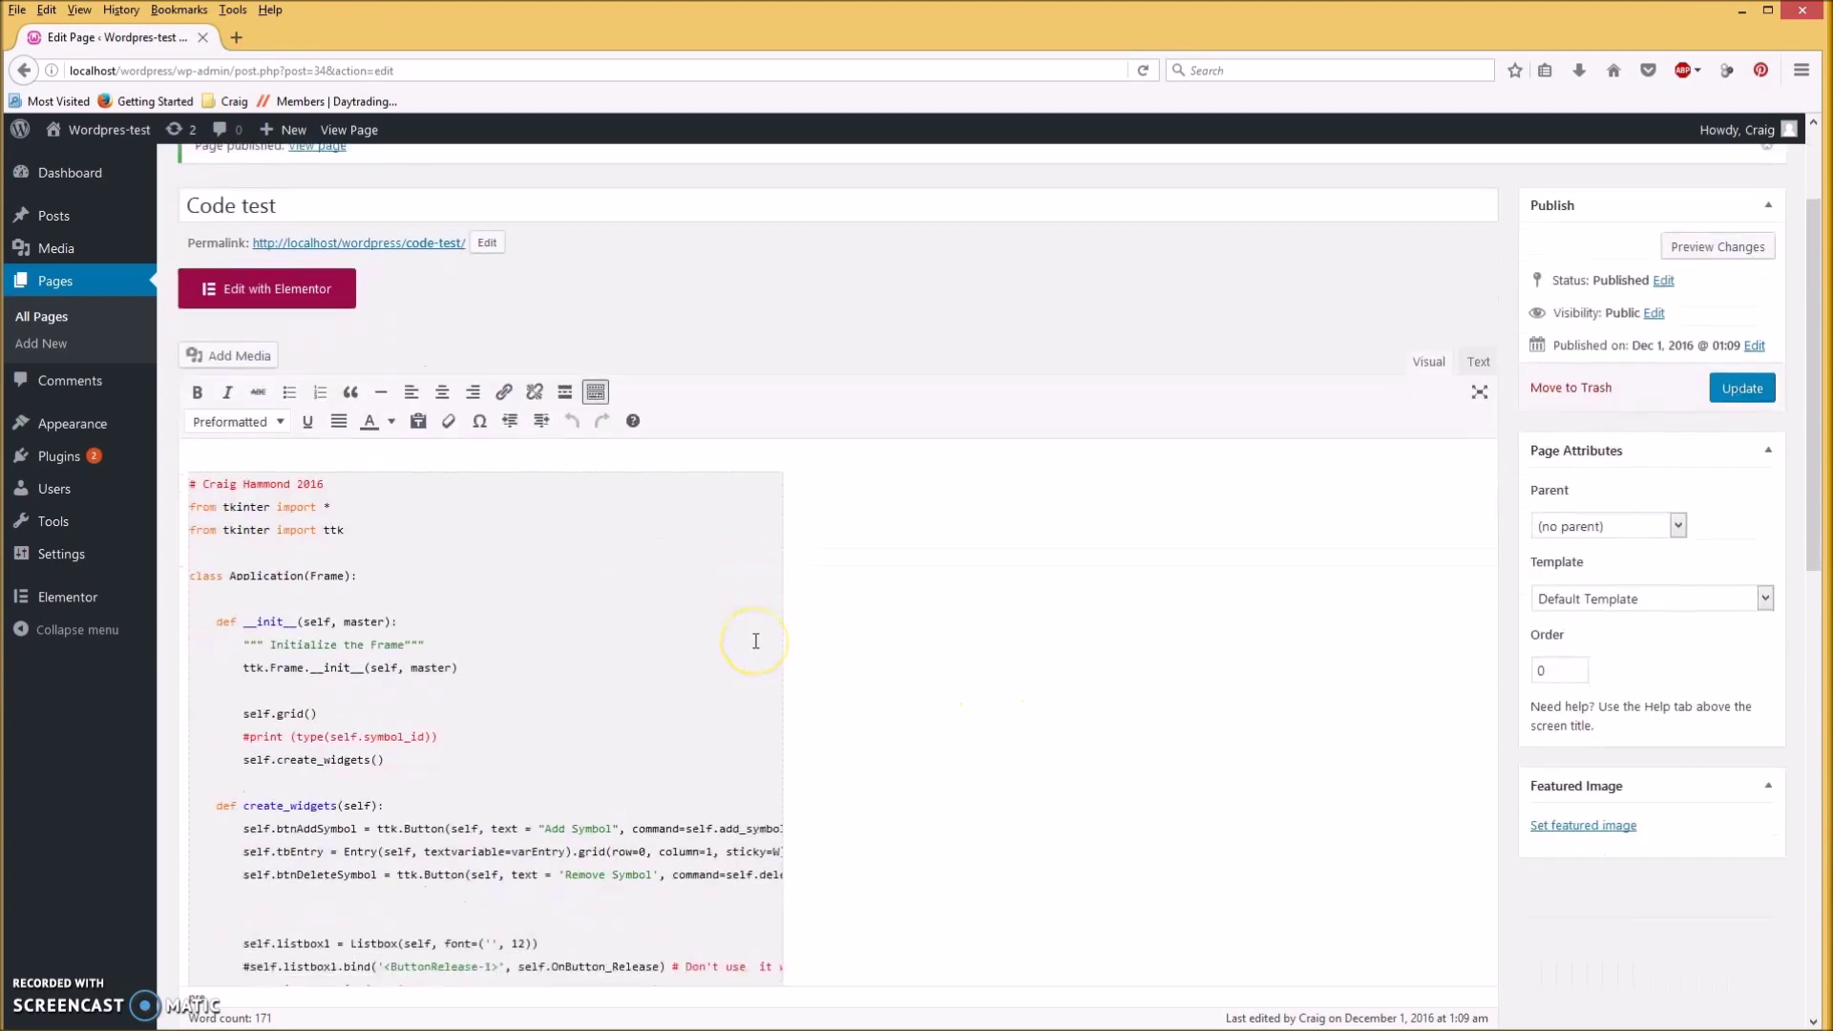
{"action": "left_click", "coordinate": [876, 650]}
{"action": "scroll", "coordinate": [876, 650], "scroll_direction": "up", "scroll_amount": 3}
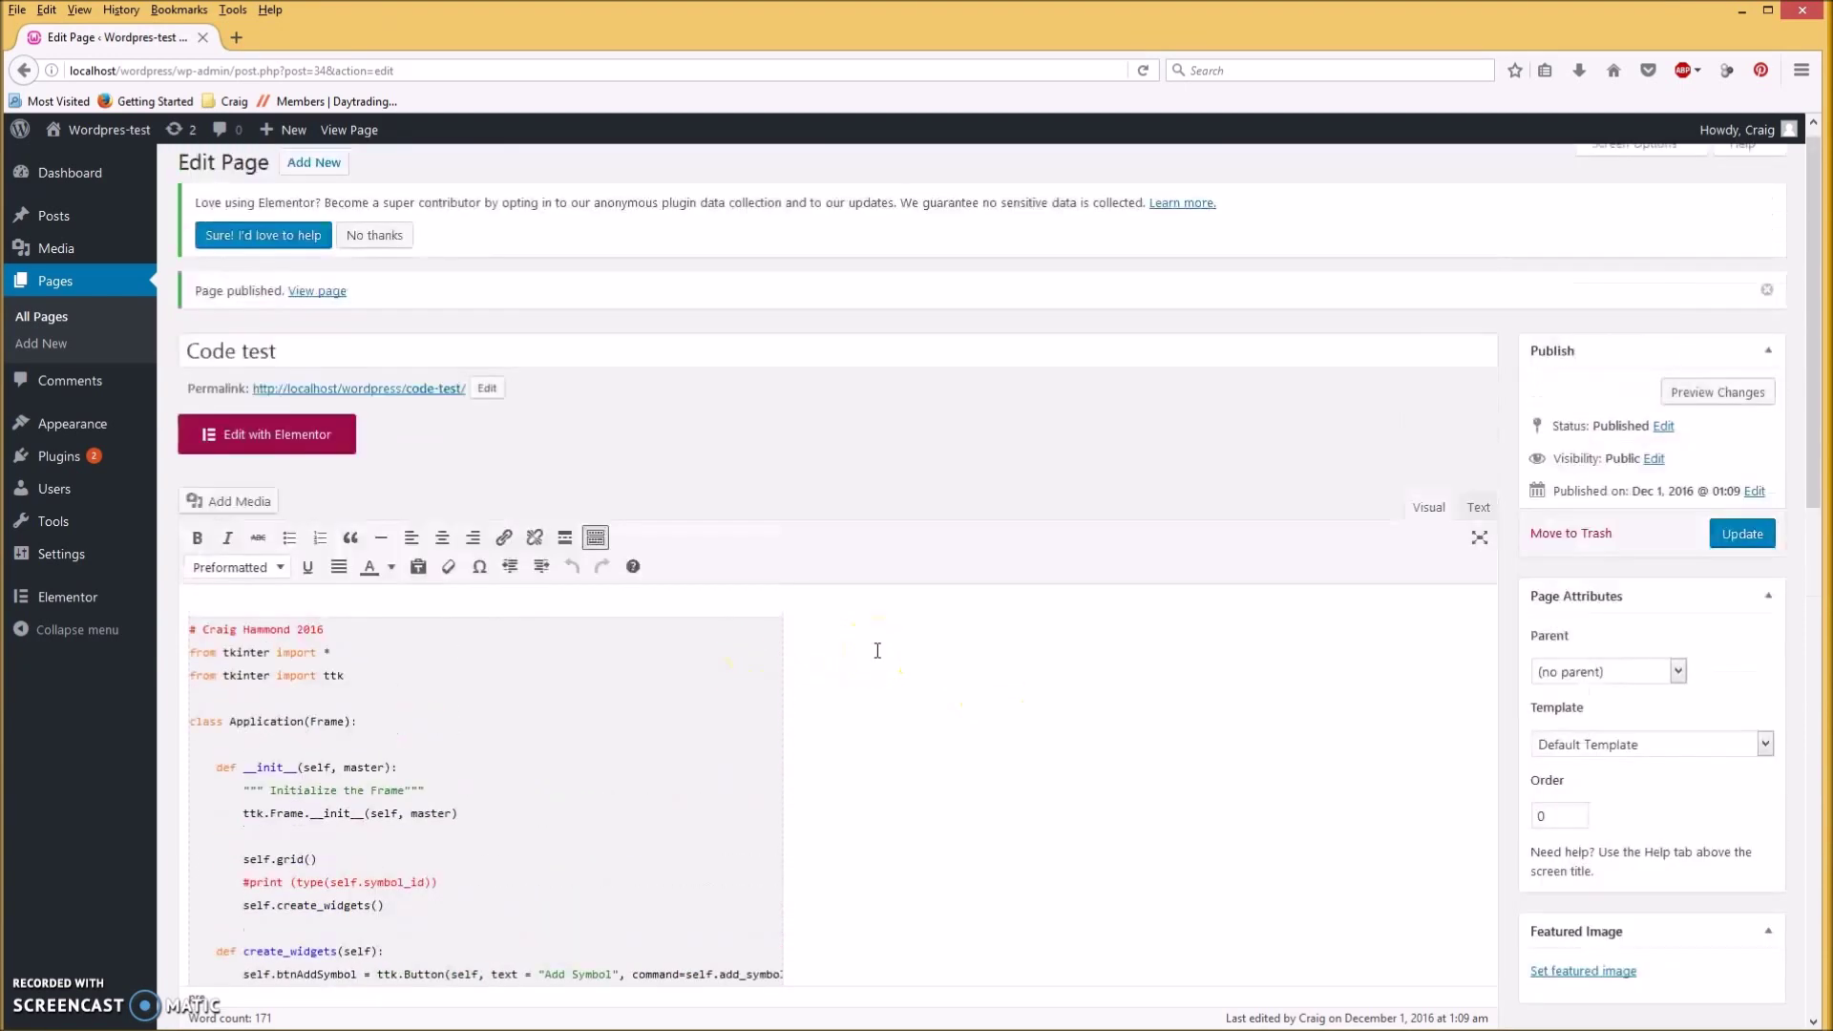
{"action": "scroll", "coordinate": [885, 709], "scroll_direction": "up", "scroll_amount": 1}
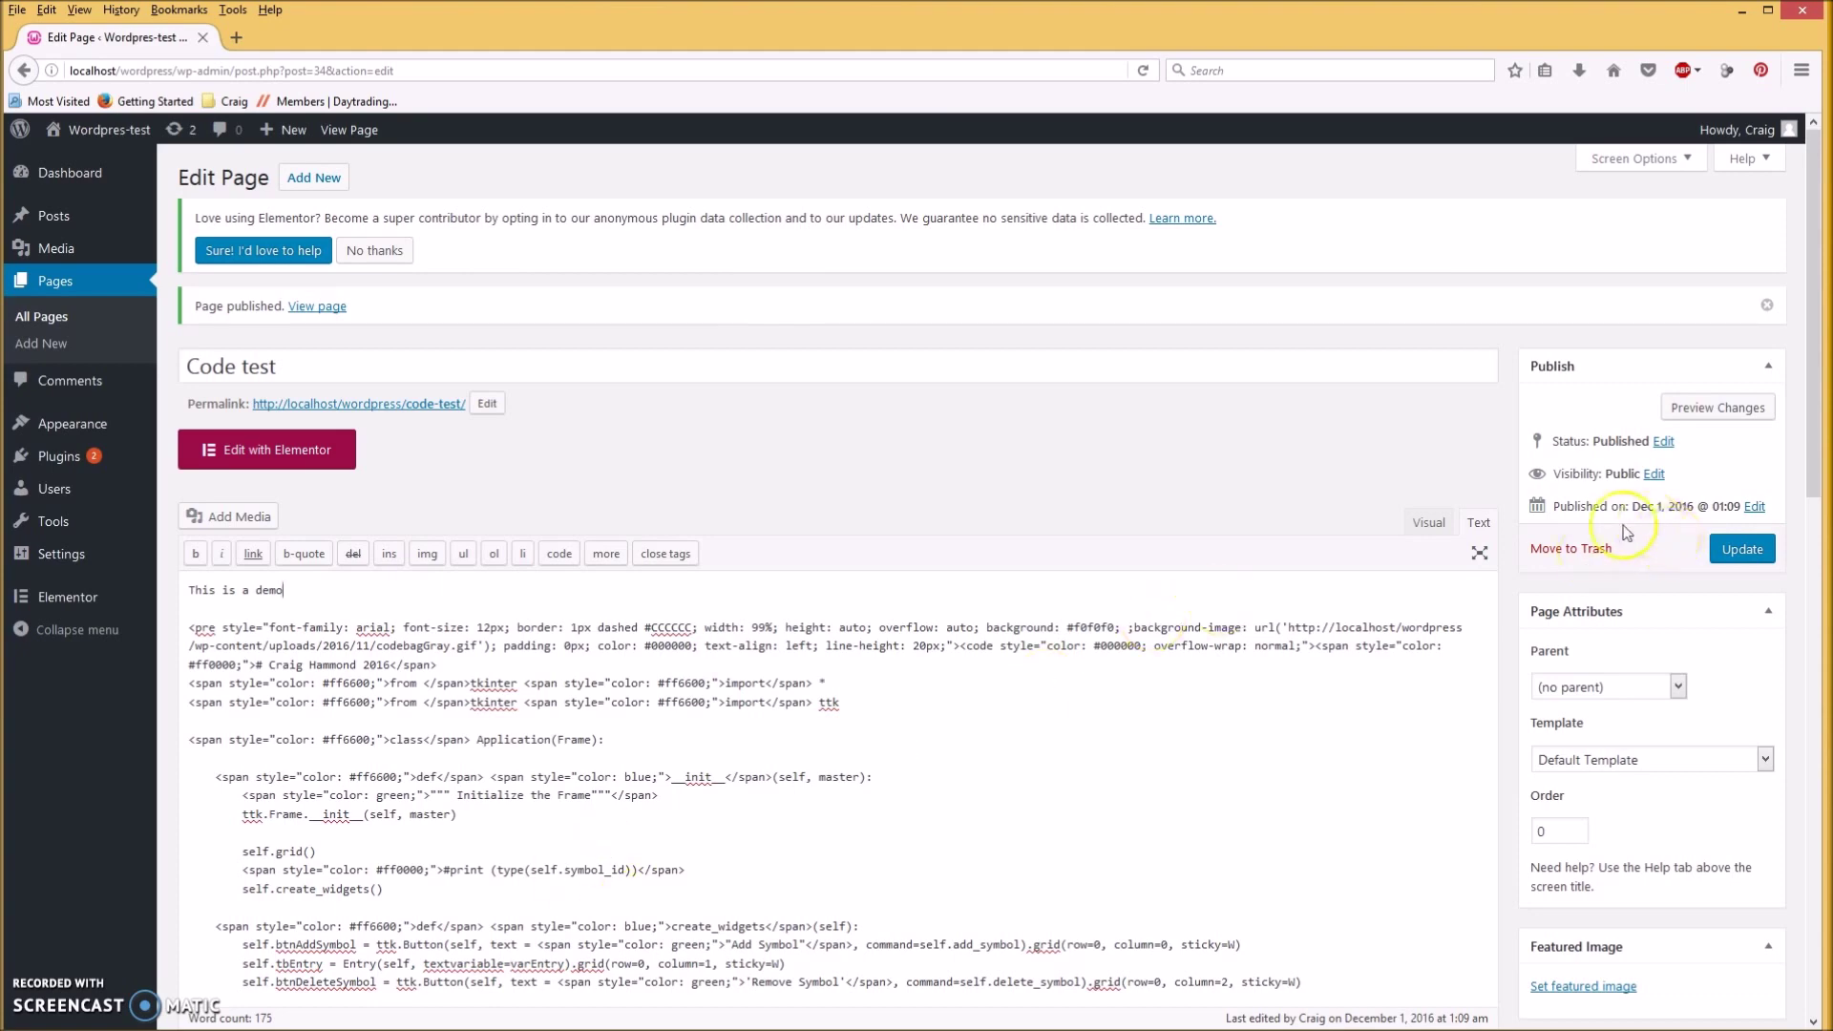
Return to the visual editor with 'This is a demo' above the code and update the page.
{"action": "left_click", "coordinate": [1428, 528]}
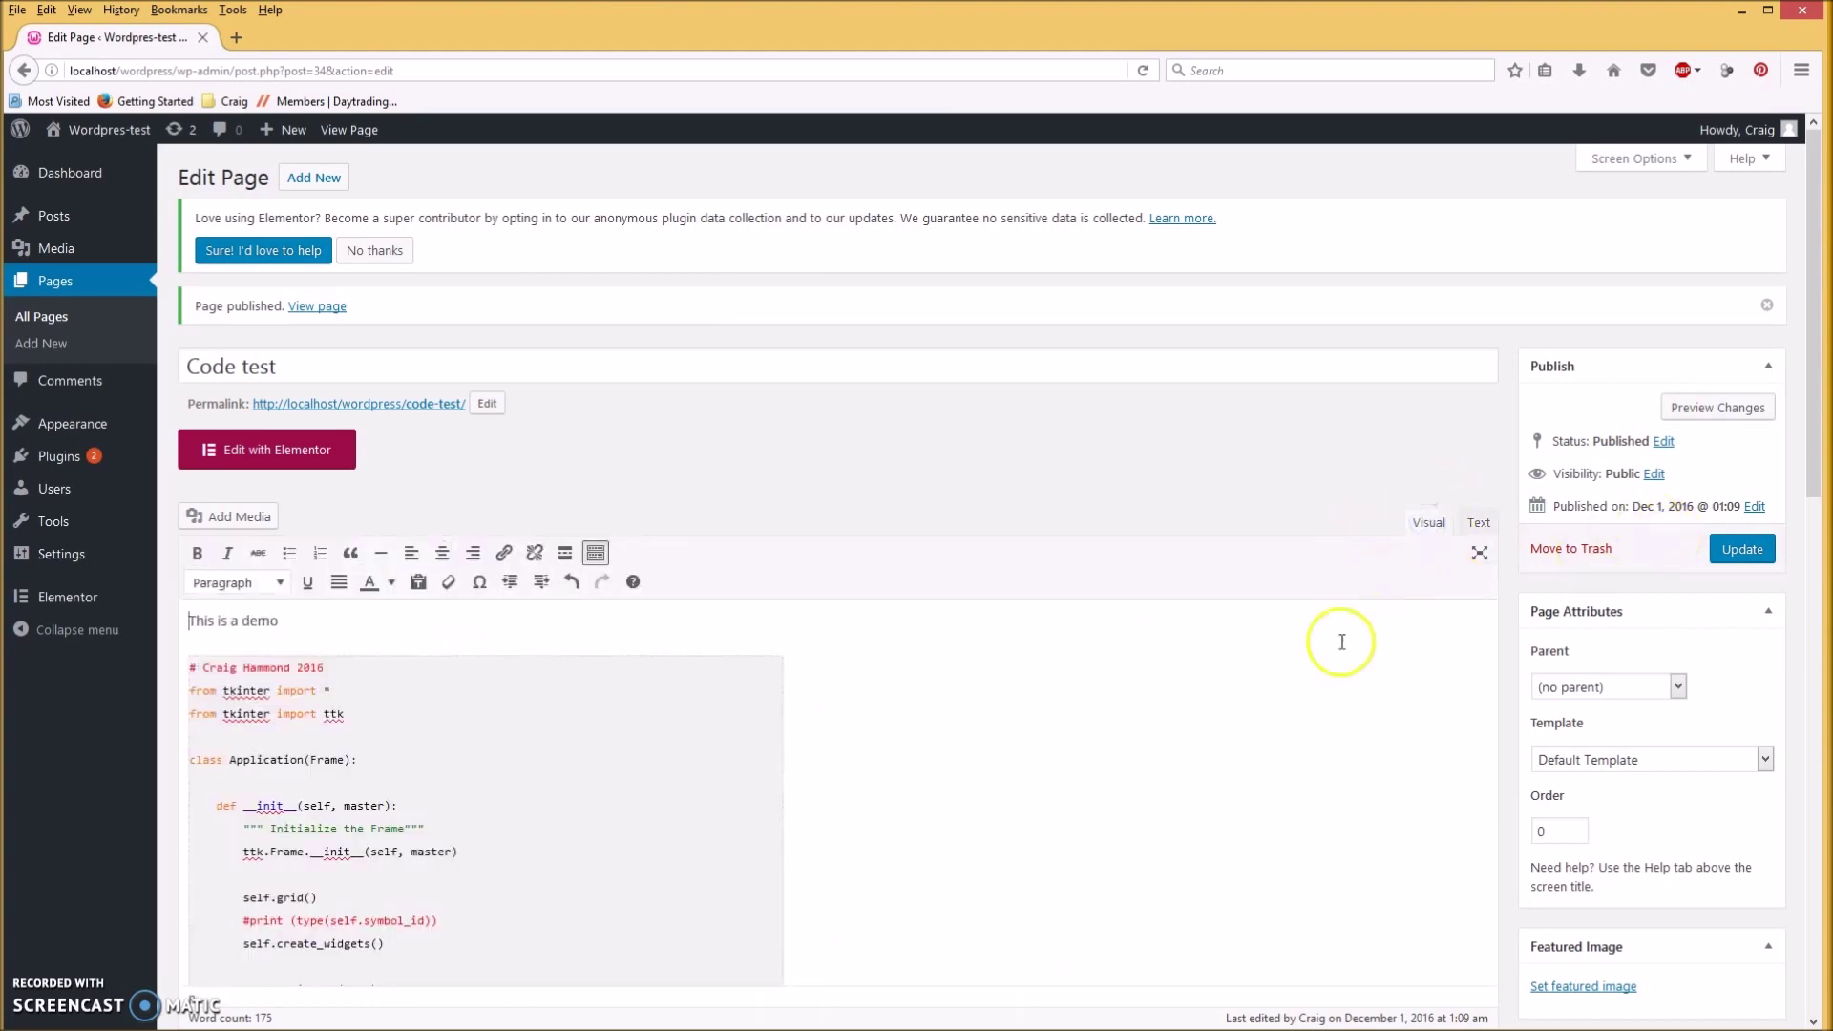
{"action": "scroll", "coordinate": [938, 890], "scroll_direction": "down", "scroll_amount": 2}
{"action": "scroll", "coordinate": [939, 889], "scroll_direction": "down", "scroll_amount": 1}
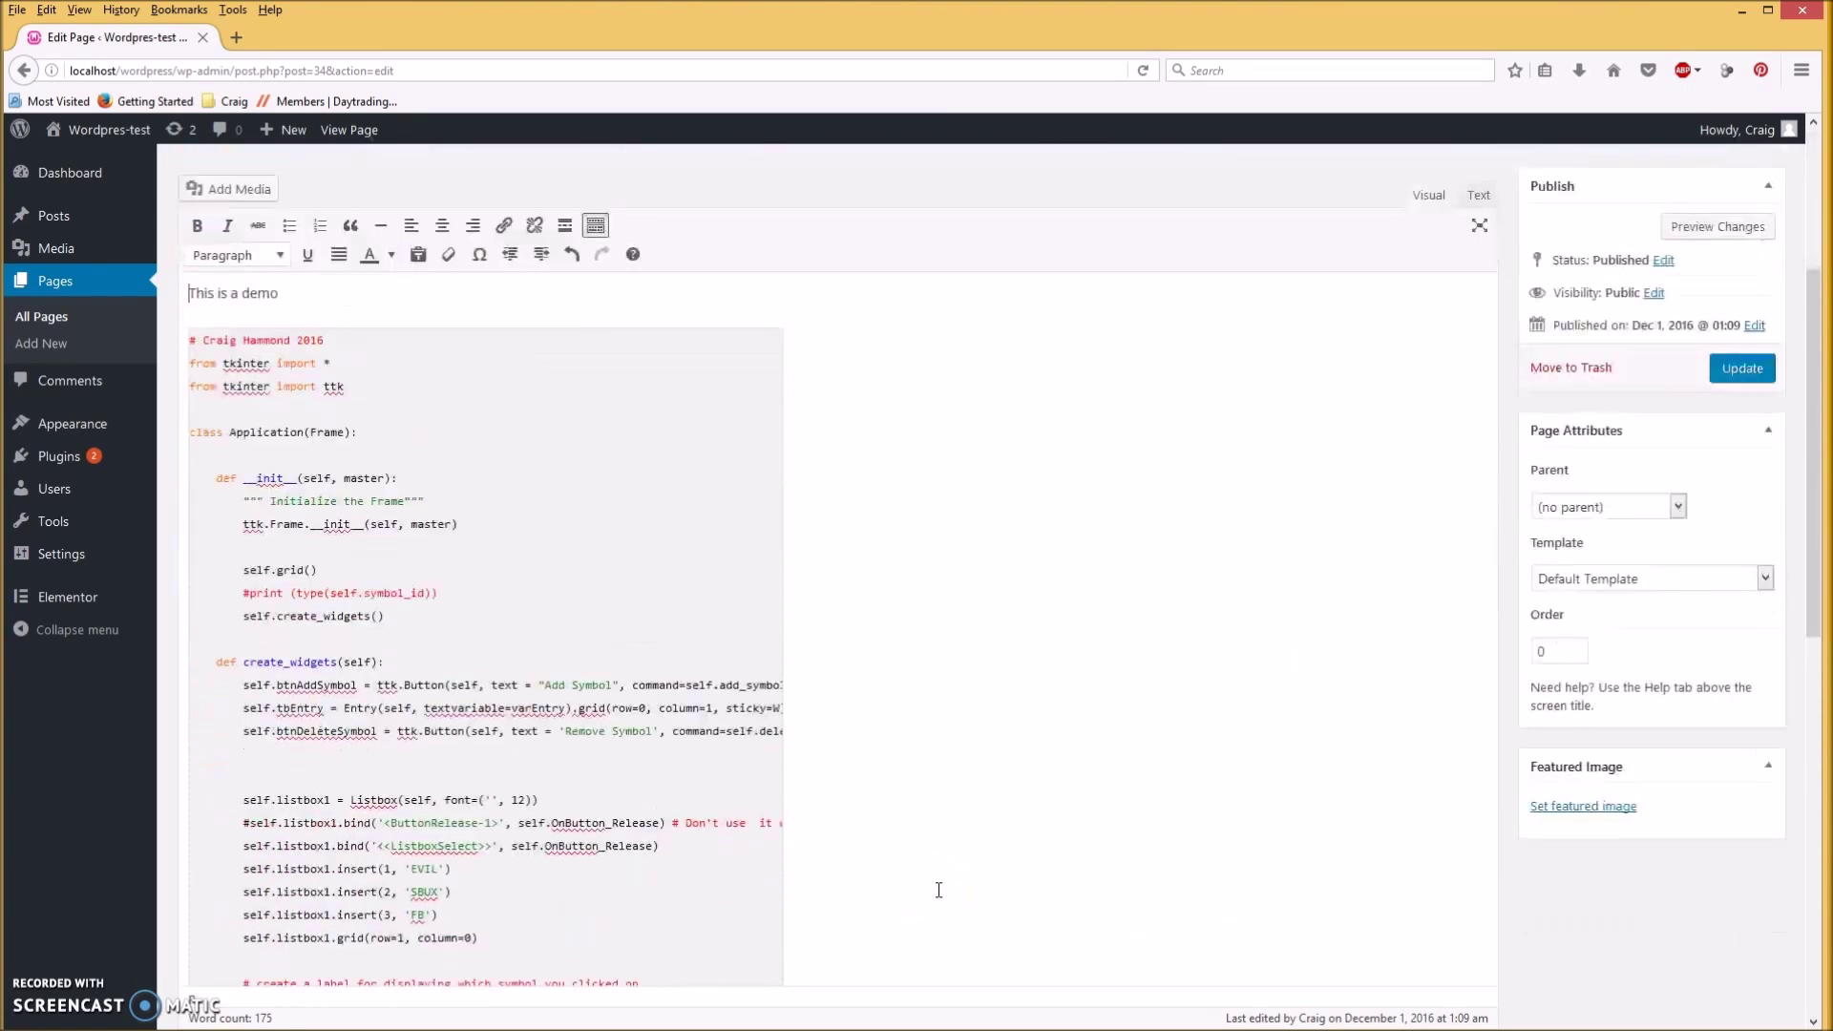
{"action": "scroll", "coordinate": [938, 890], "scroll_direction": "up", "scroll_amount": 4}
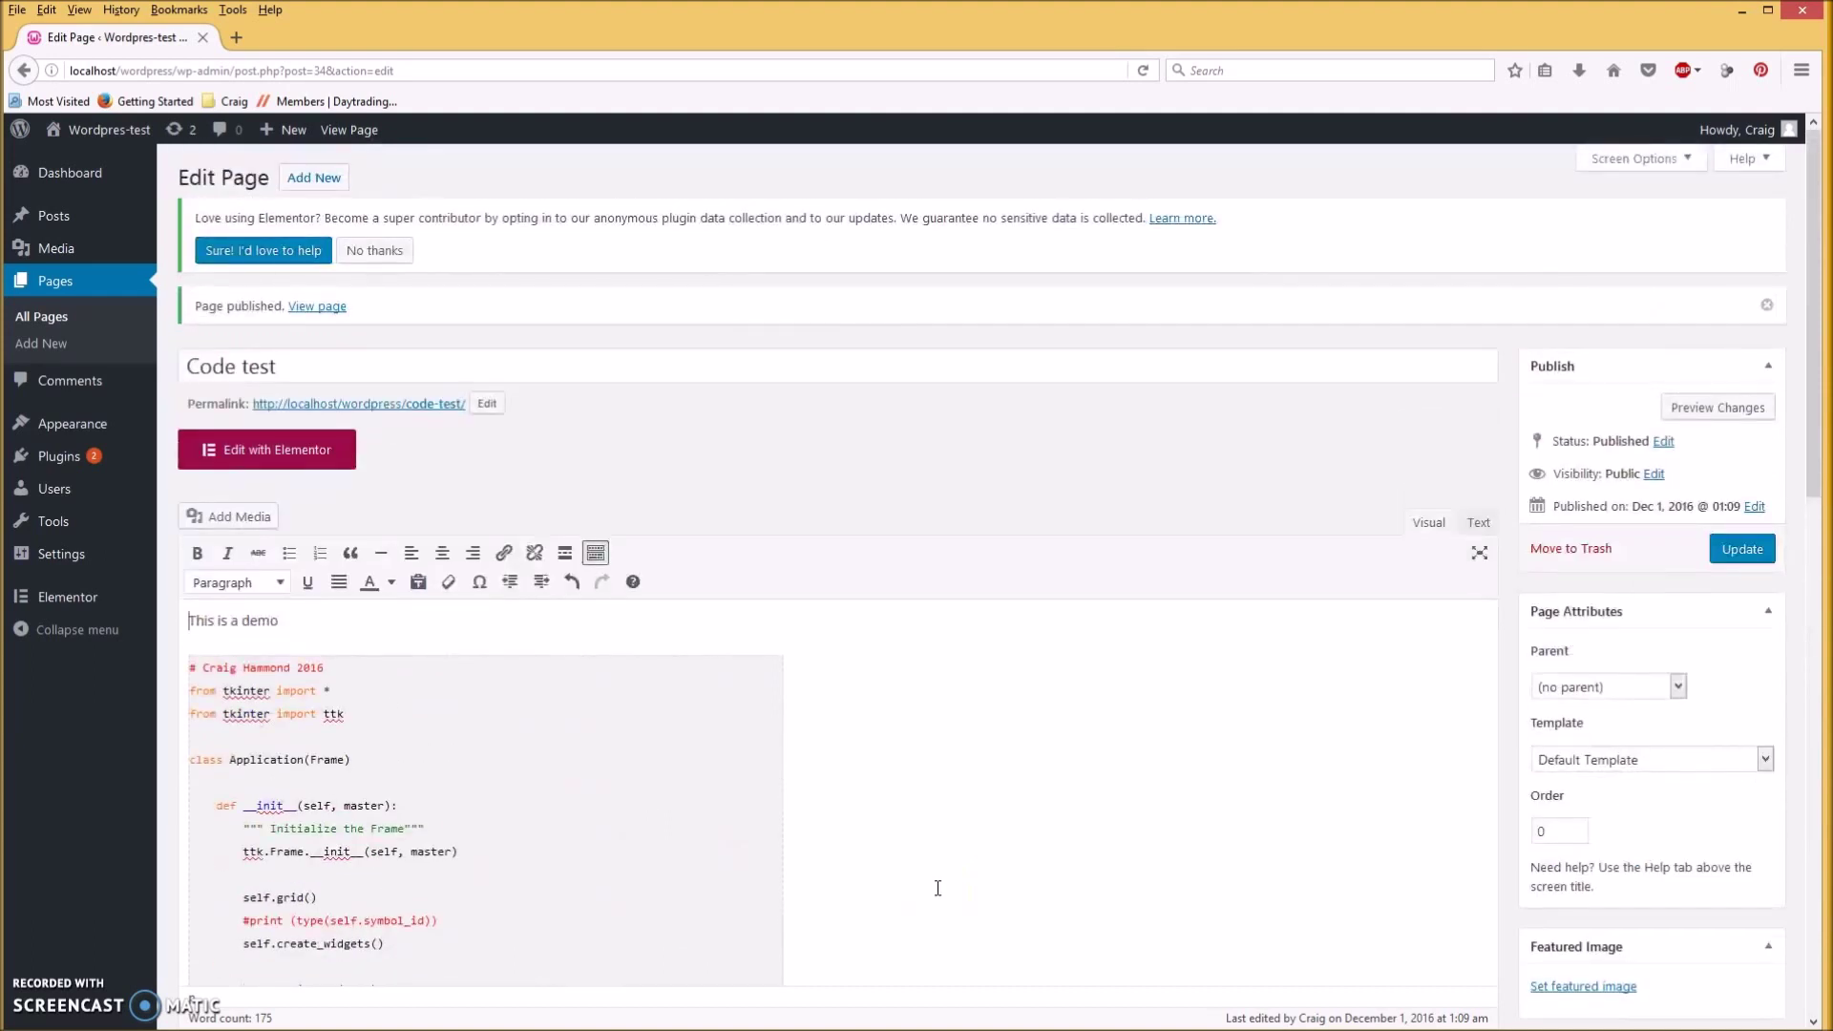
{"action": "left_click", "coordinate": [1740, 554]}
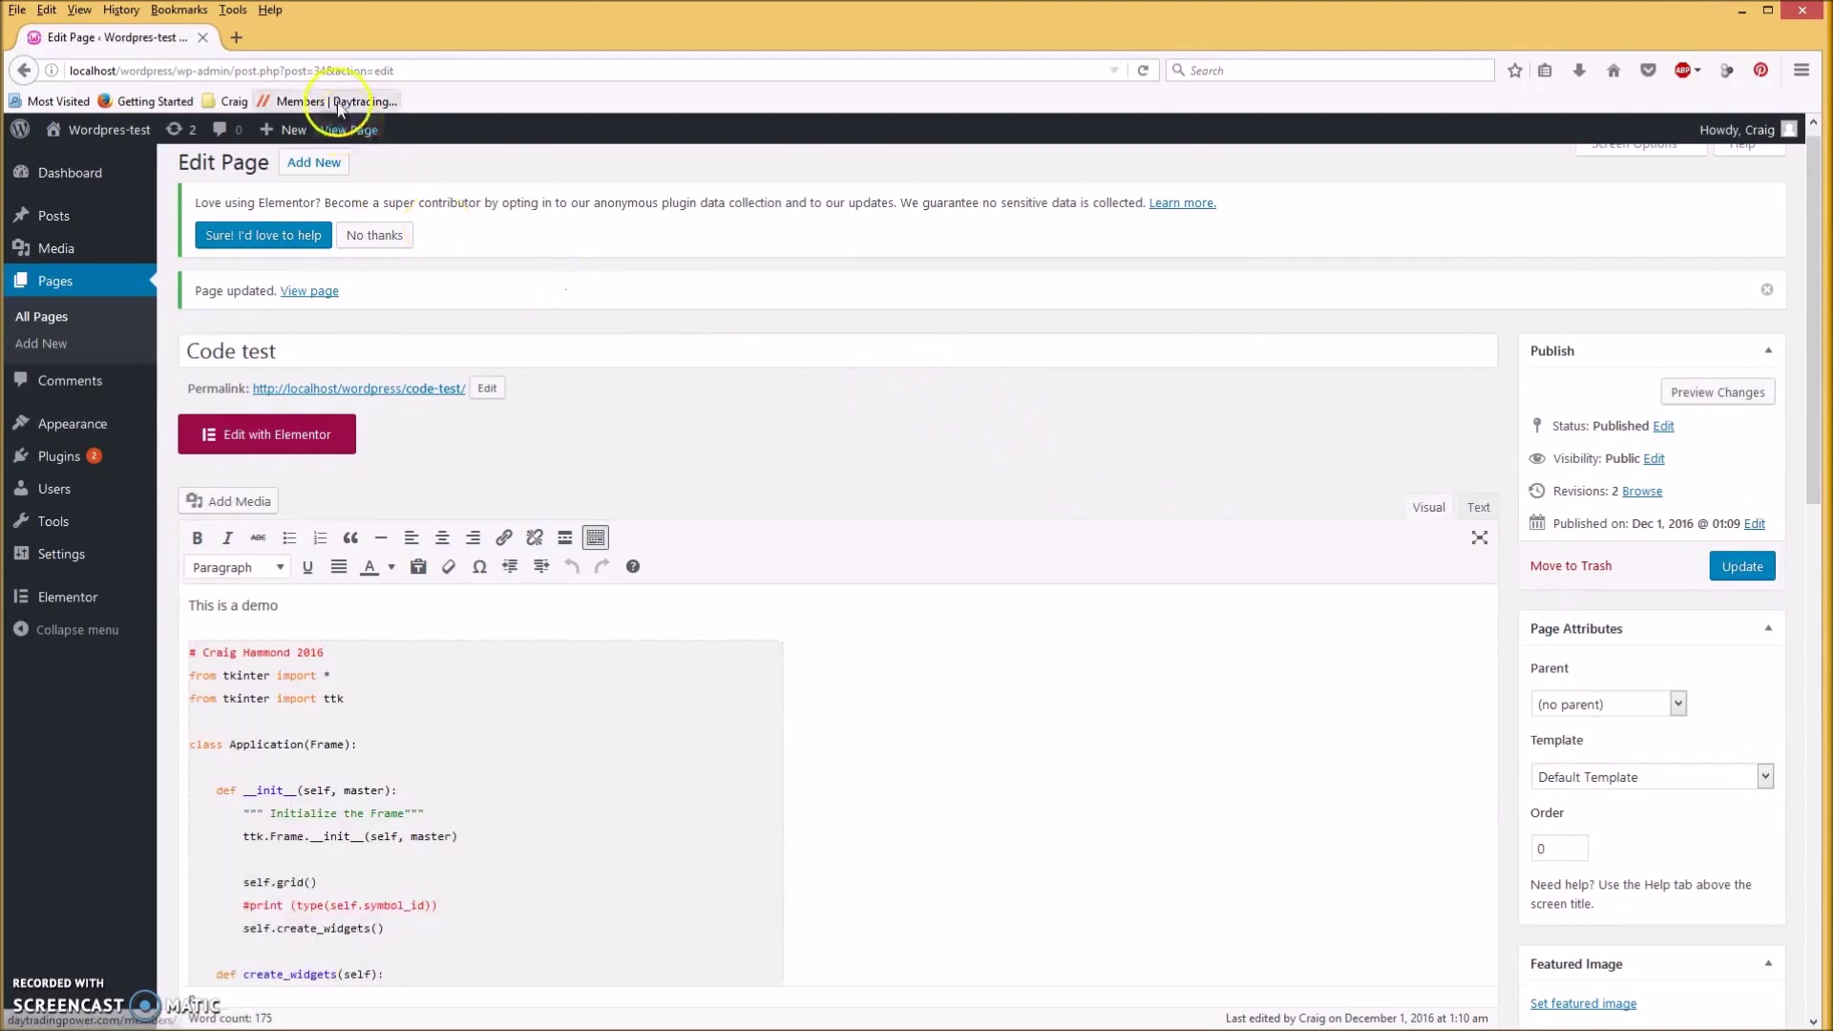
View the live Code test page and check the coloured Python code under 'This is a demo'.
{"action": "left_click", "coordinate": [353, 130]}
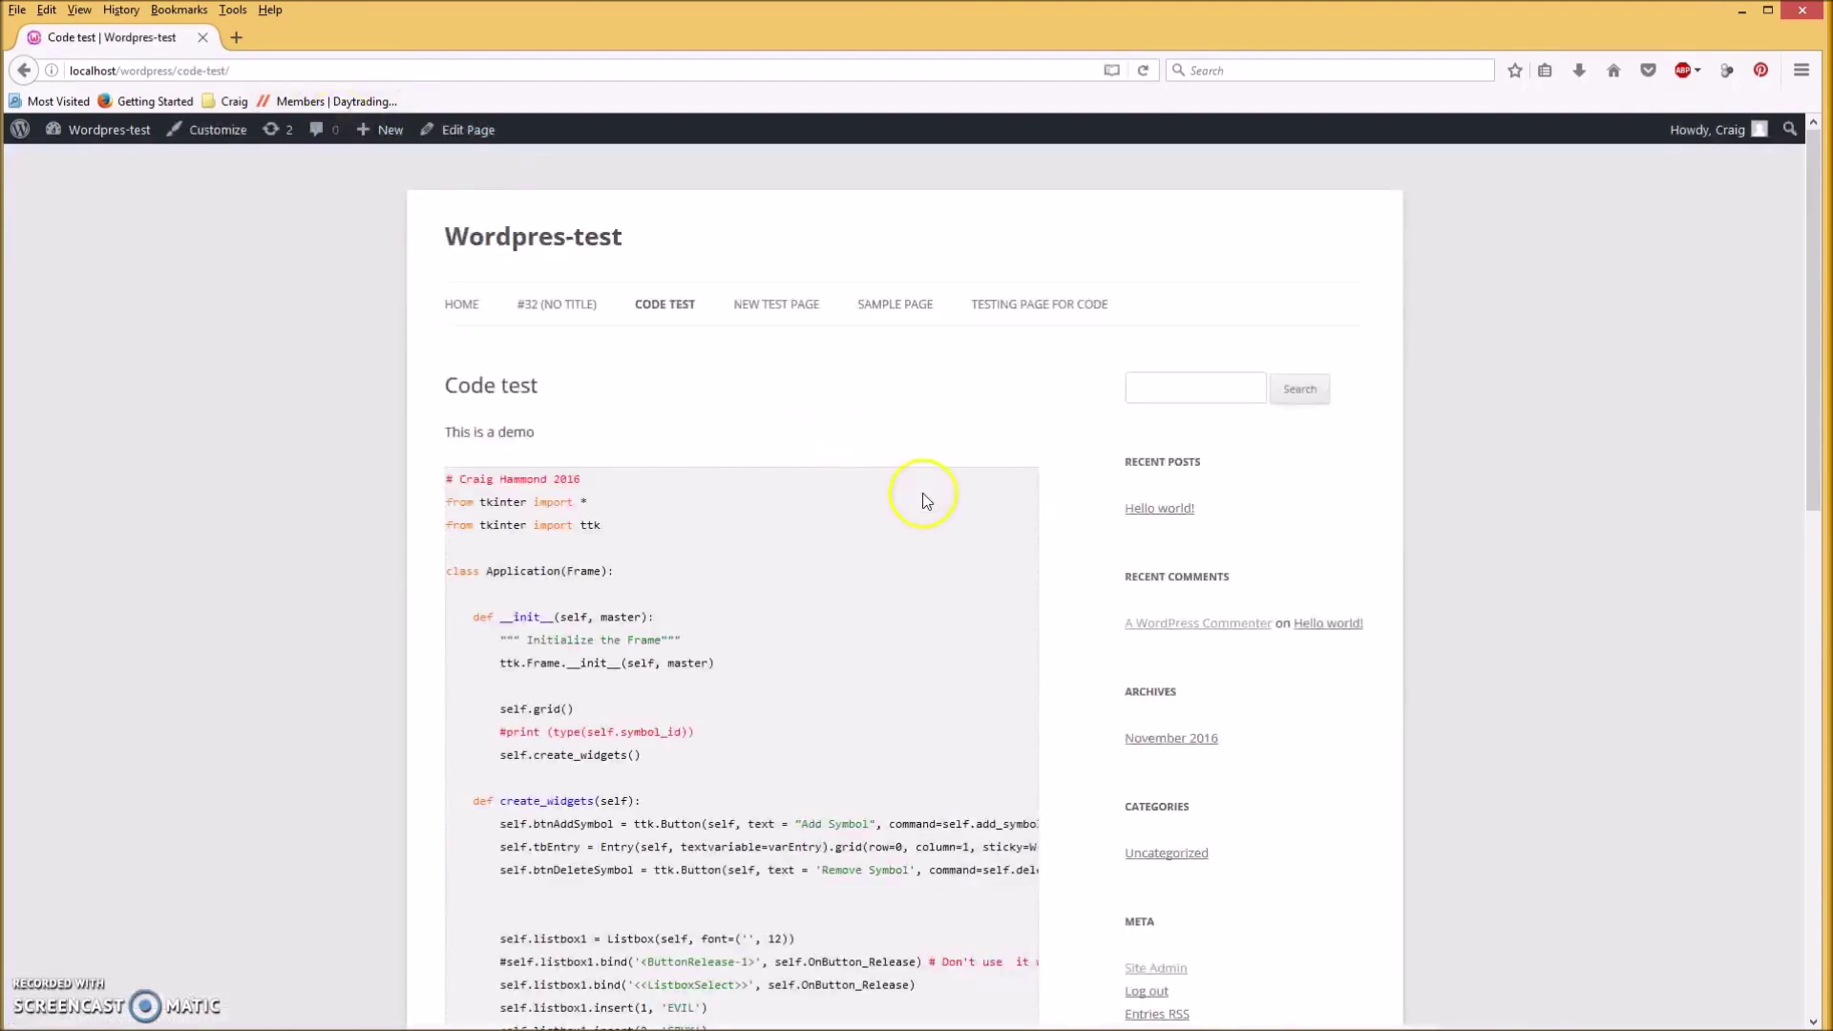
{"action": "scroll", "coordinate": [1406, 576], "scroll_direction": "down", "scroll_amount": 1}
{"action": "scroll", "coordinate": [1407, 577], "scroll_direction": "up", "scroll_amount": 1}
{"action": "scroll", "coordinate": [1407, 581], "scroll_direction": "down", "scroll_amount": 3}
{"action": "scroll", "coordinate": [958, 450], "scroll_direction": "up", "scroll_amount": 3}
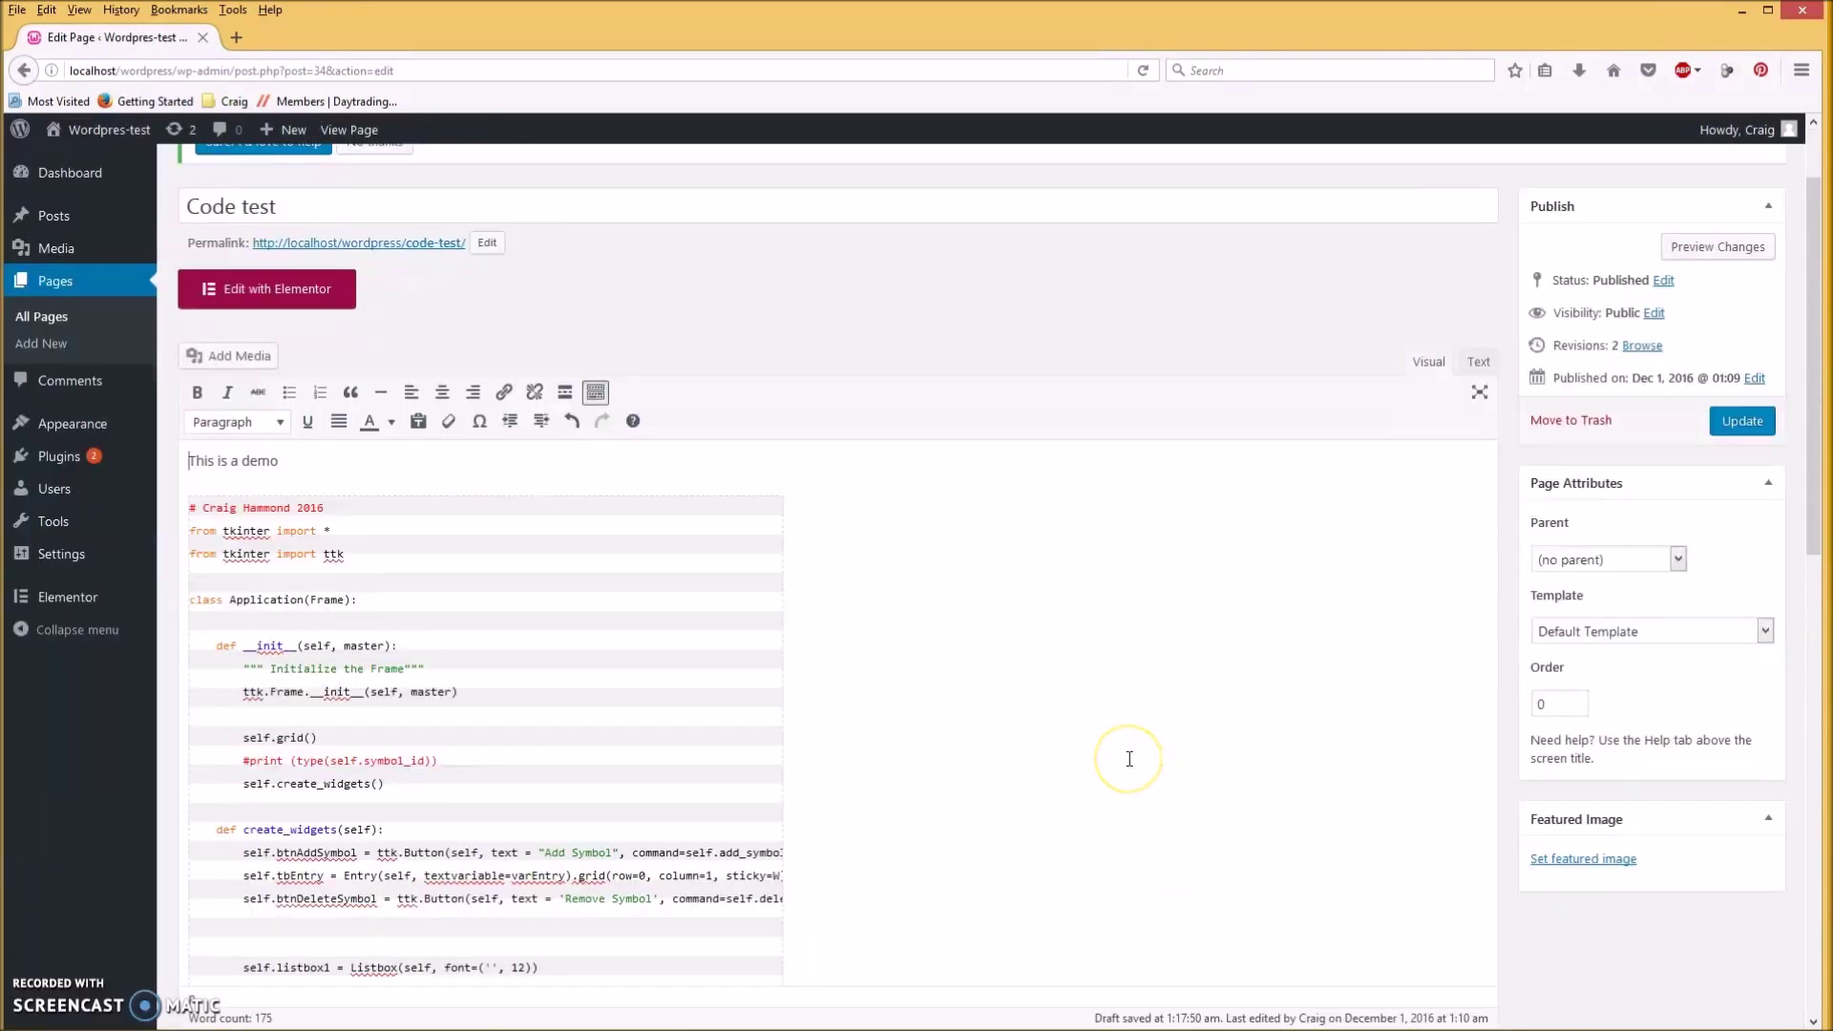
{"action": "scroll", "coordinate": [1130, 759], "scroll_direction": "down", "scroll_amount": 3}
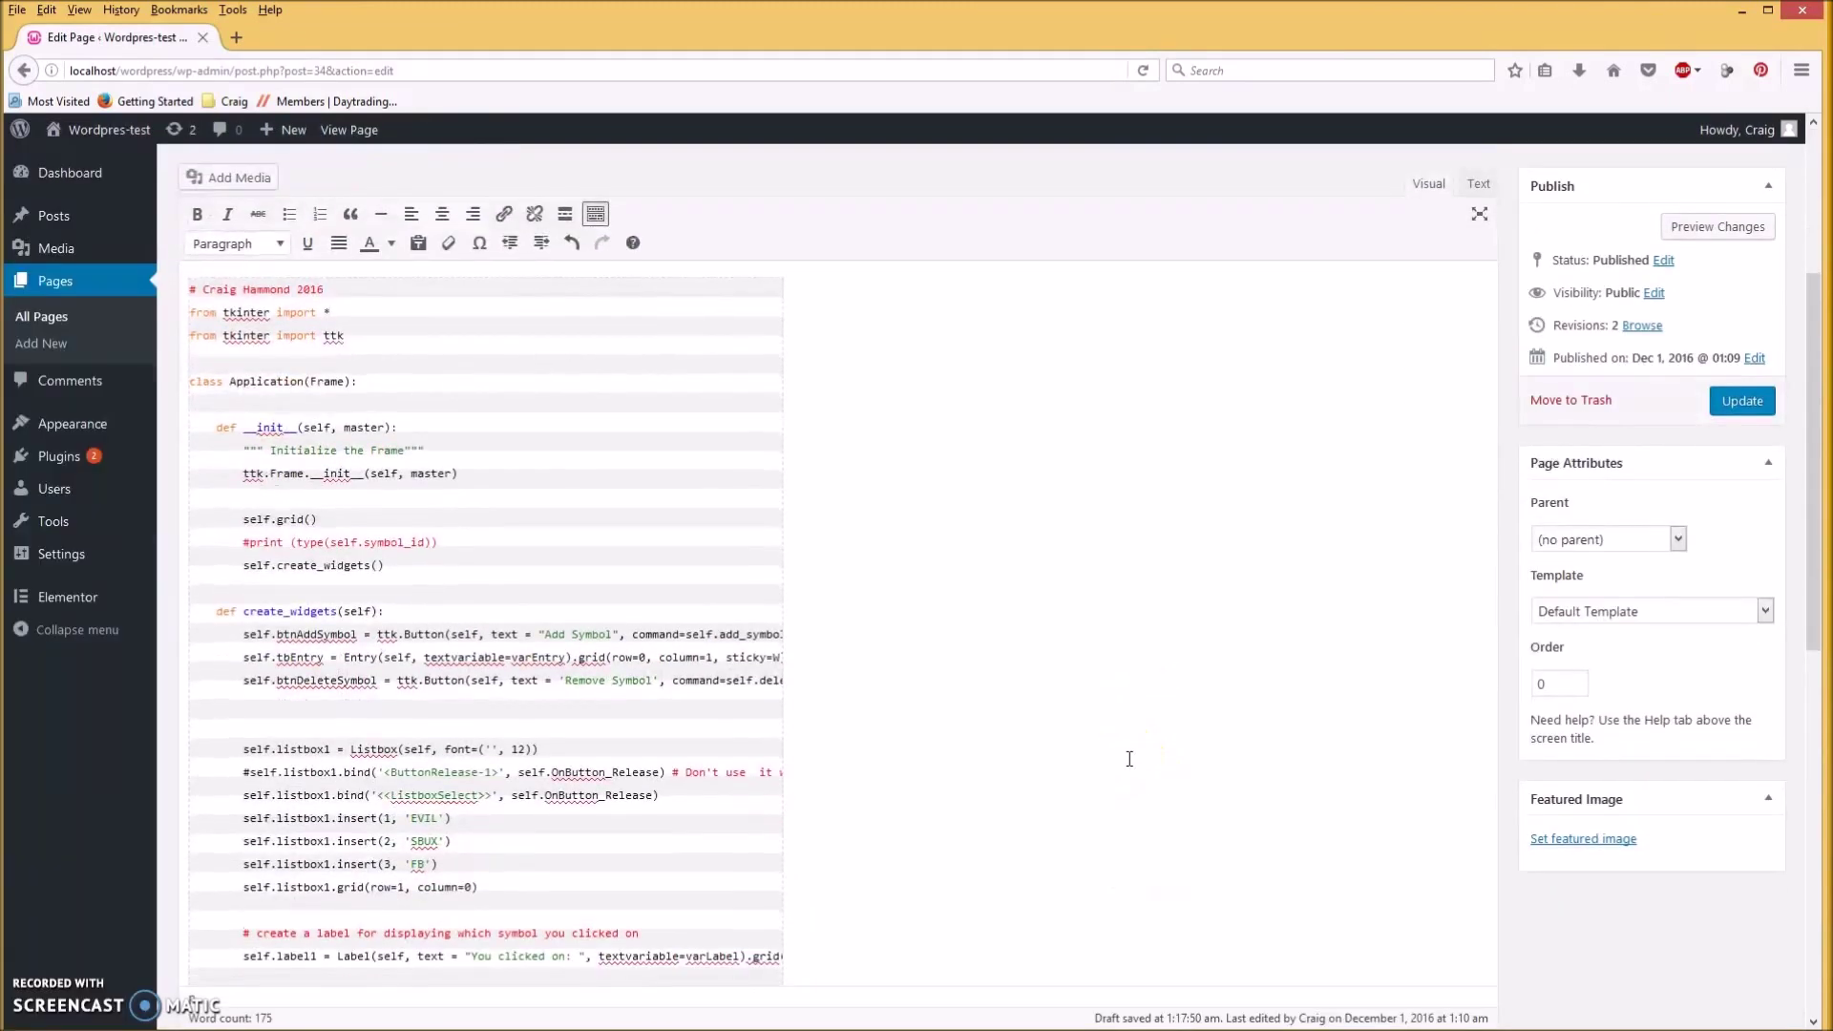